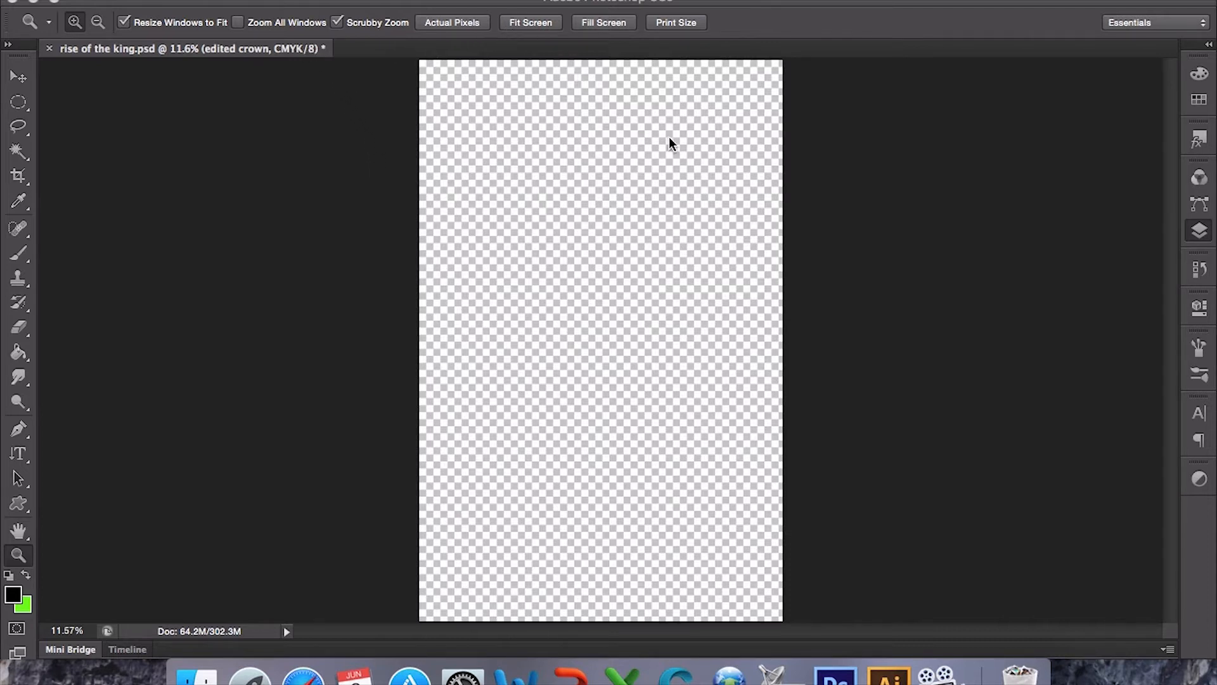
- Show the white Background layer, and briefly preview the black background layer over it
click(1200, 232)
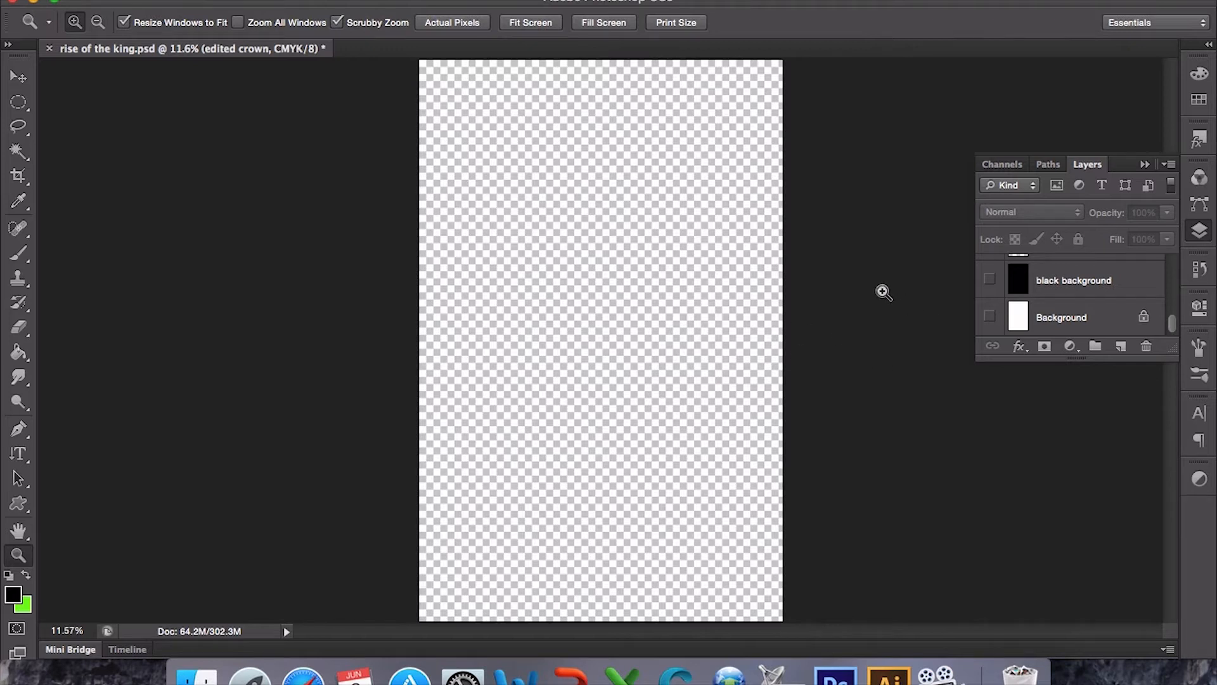
click(990, 317)
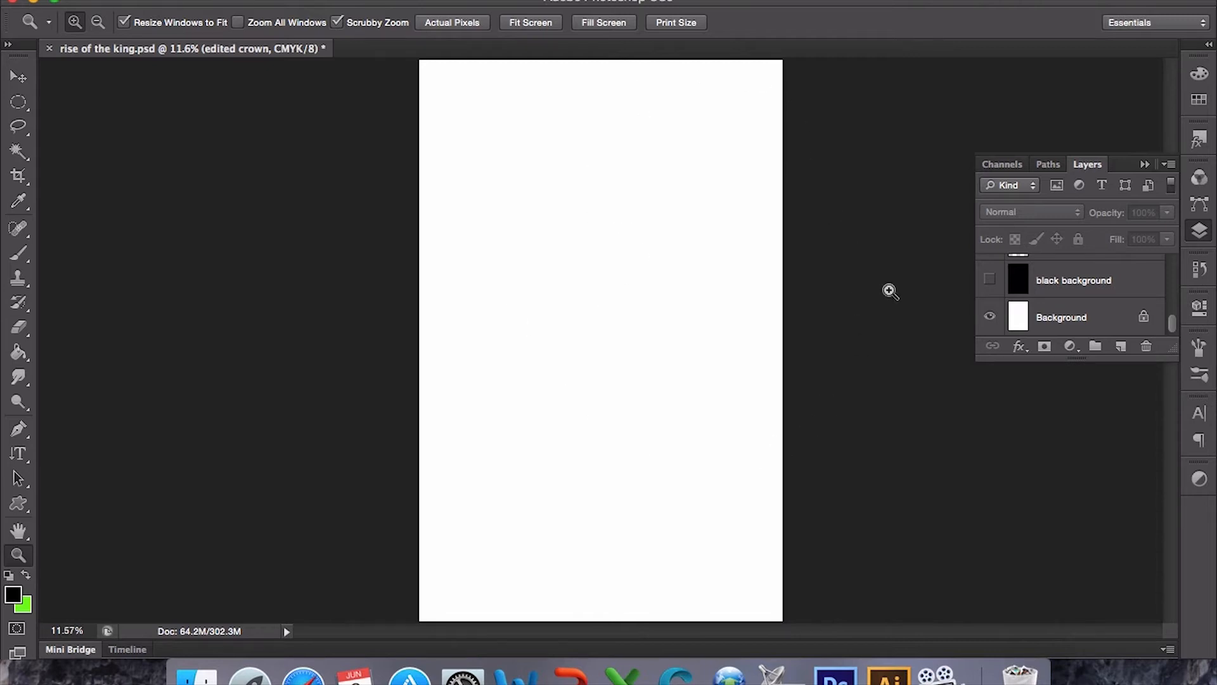
click(989, 280)
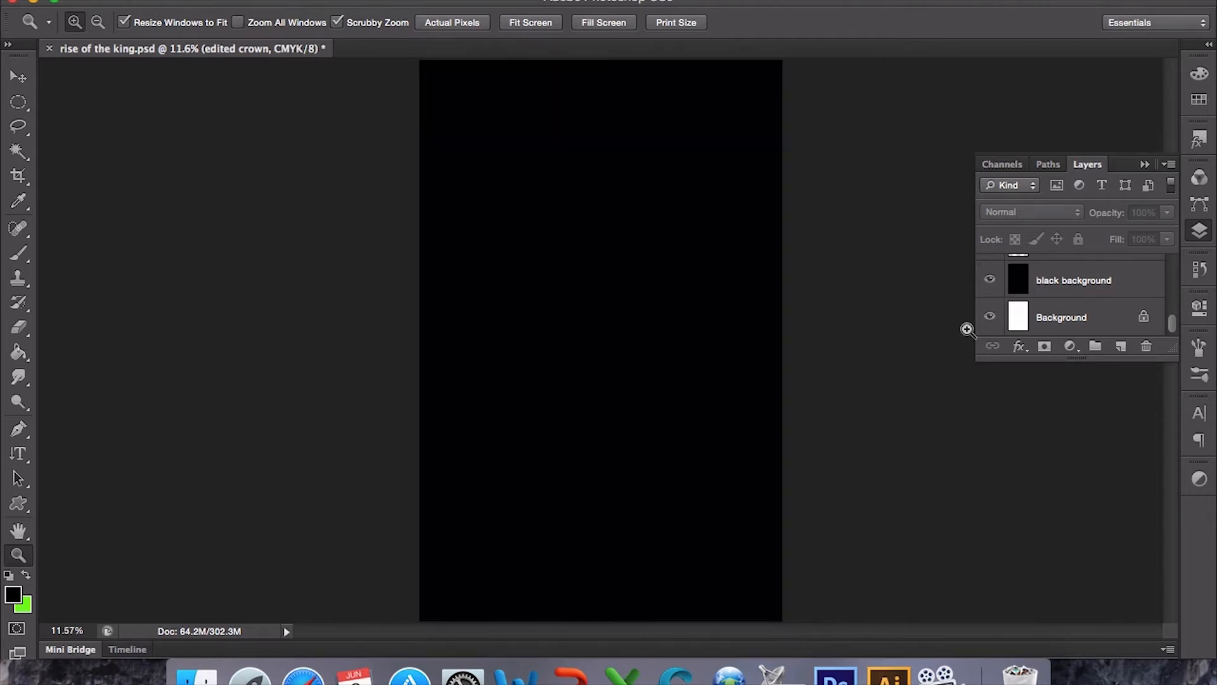
click(989, 281)
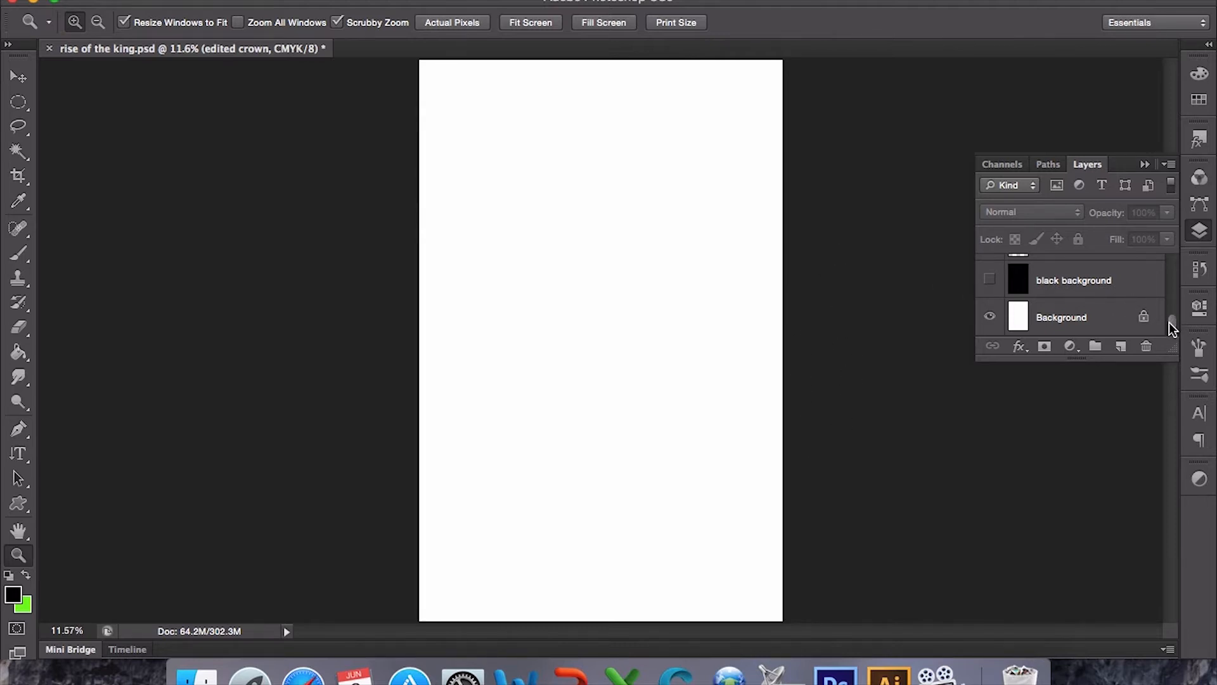
- Show the edited crown layer over the white background
scroll(1174, 329, up, 5)
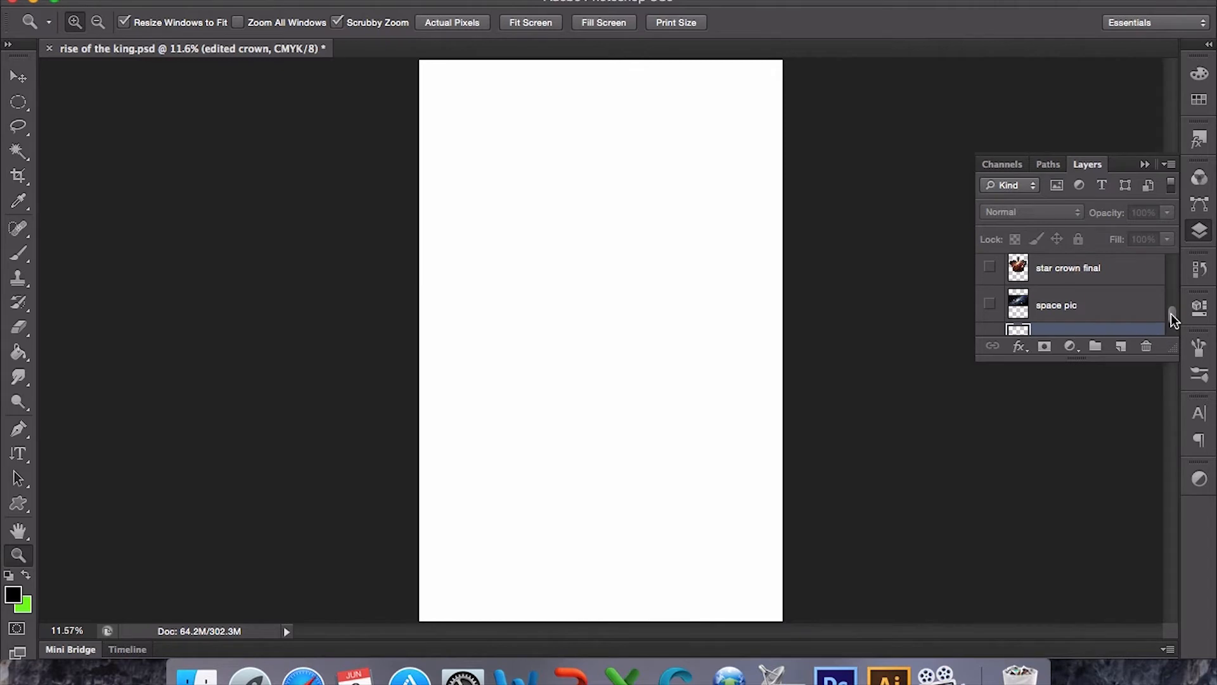
scroll(1173, 317, down, 2)
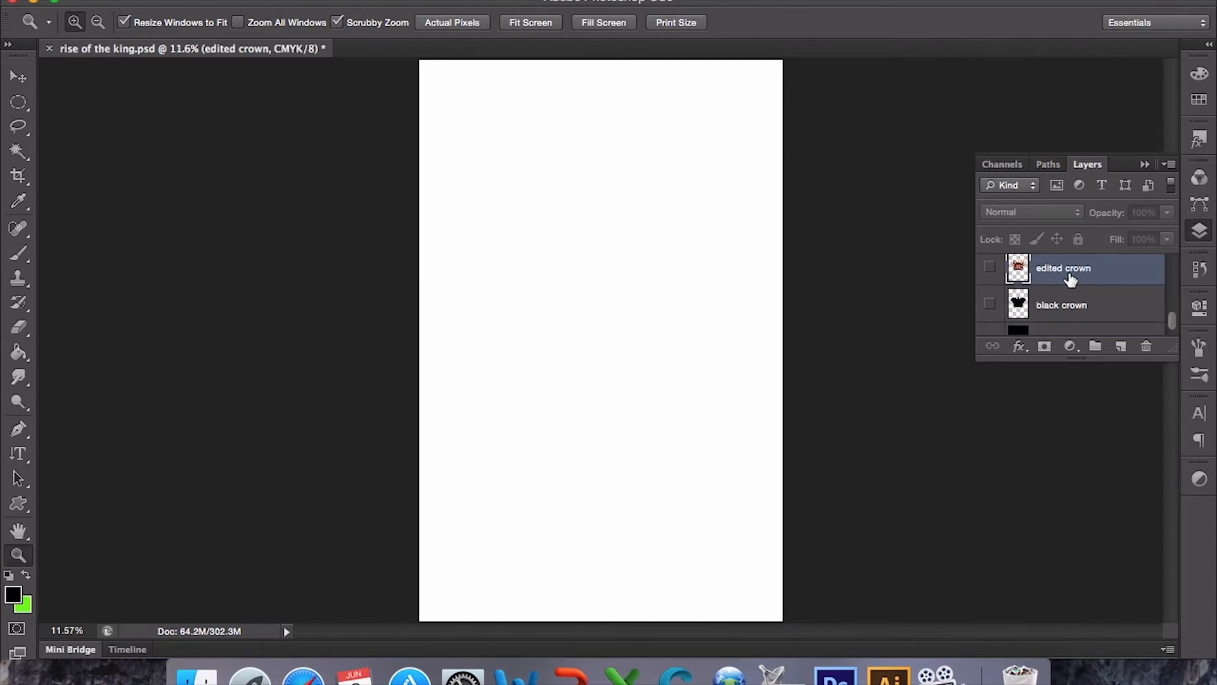
click(989, 269)
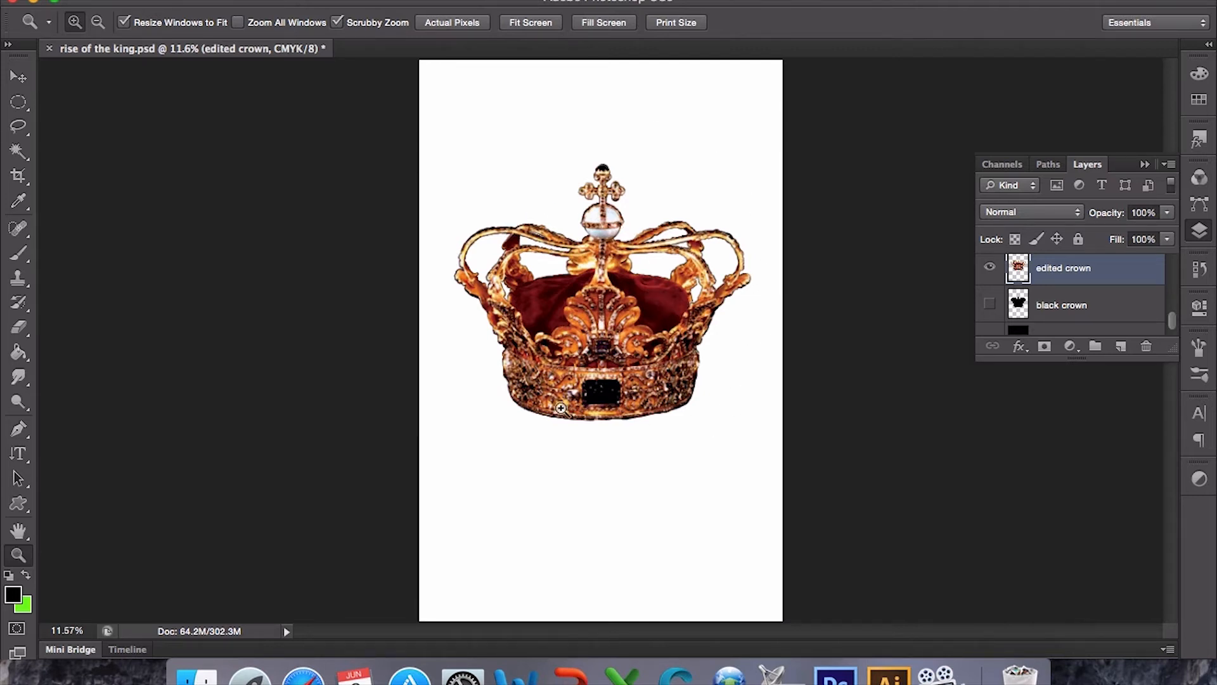
- Lasso part of the crown's inner edge inside the left arch, and clear that selection
click(596, 272)
click(587, 279)
click(577, 278)
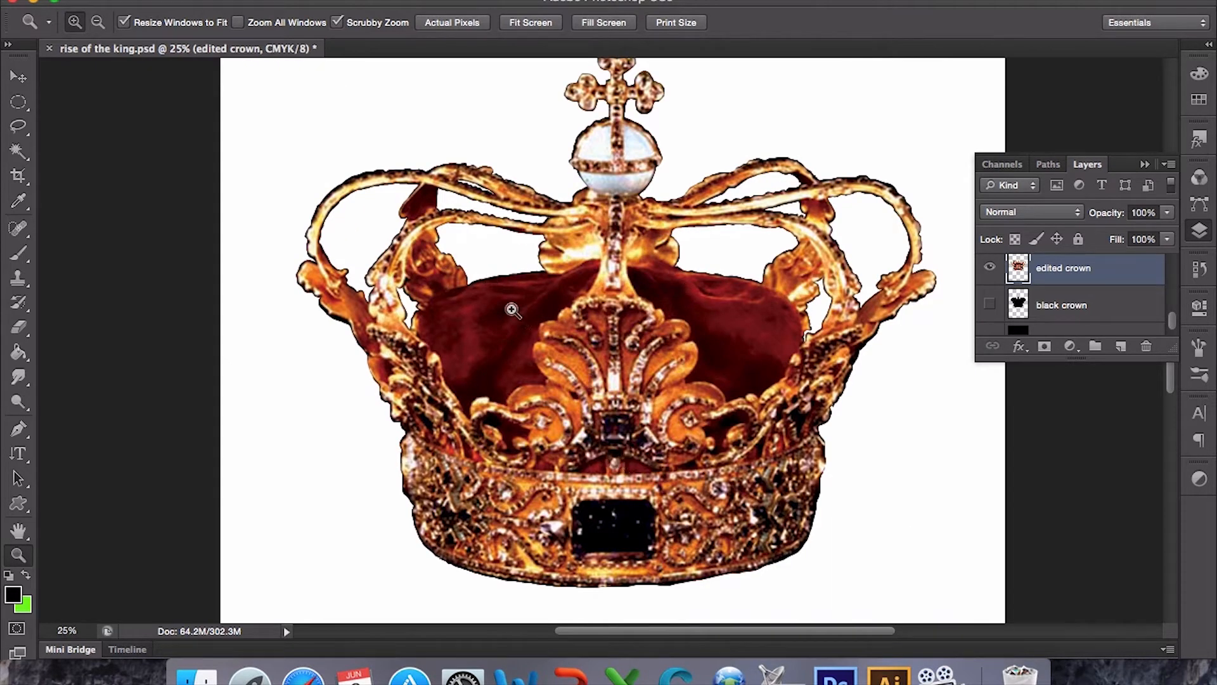
click(466, 255)
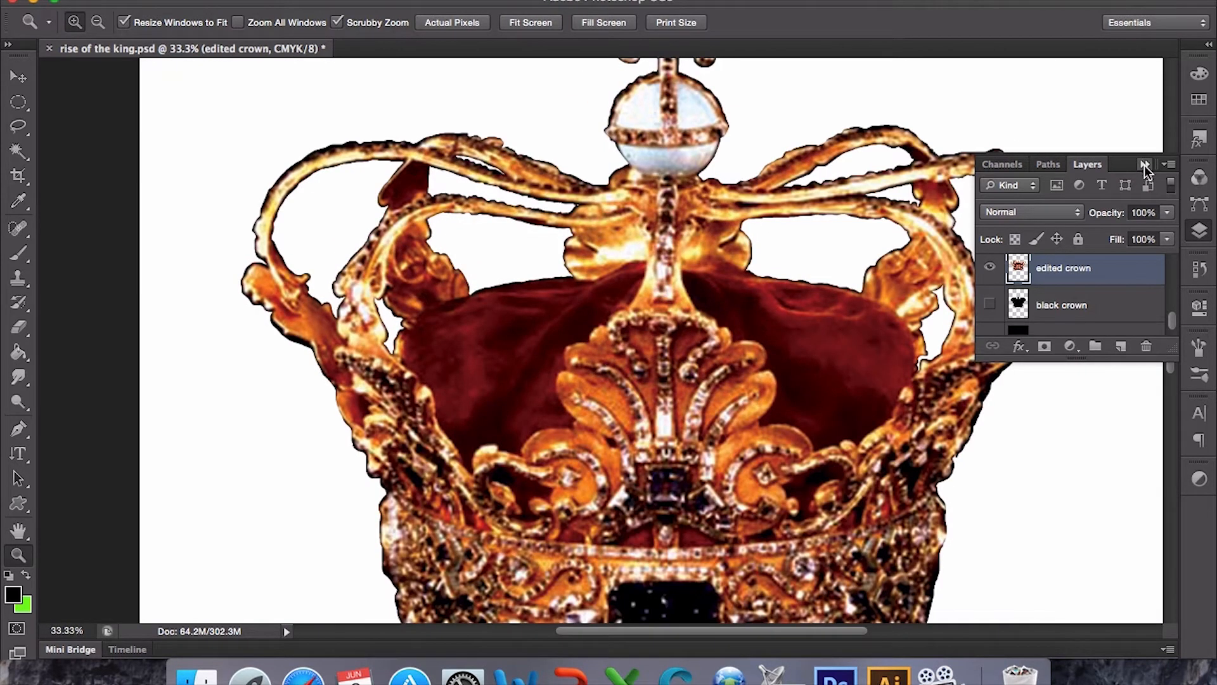
click(1144, 165)
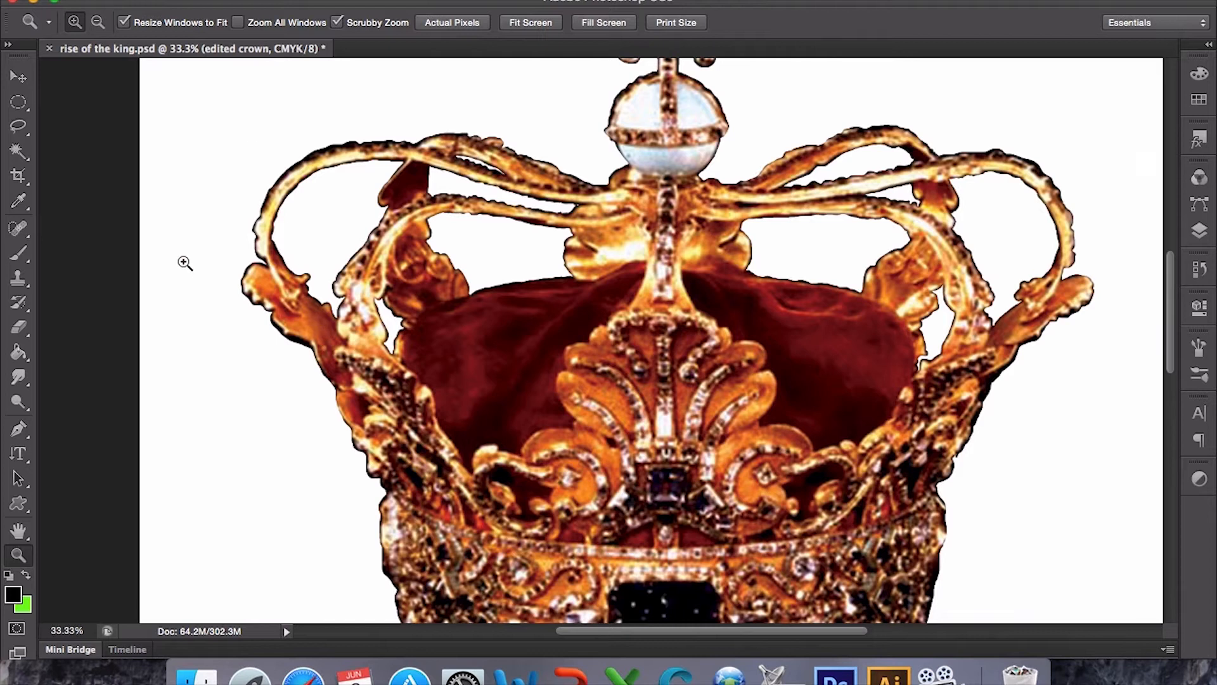
click(19, 130)
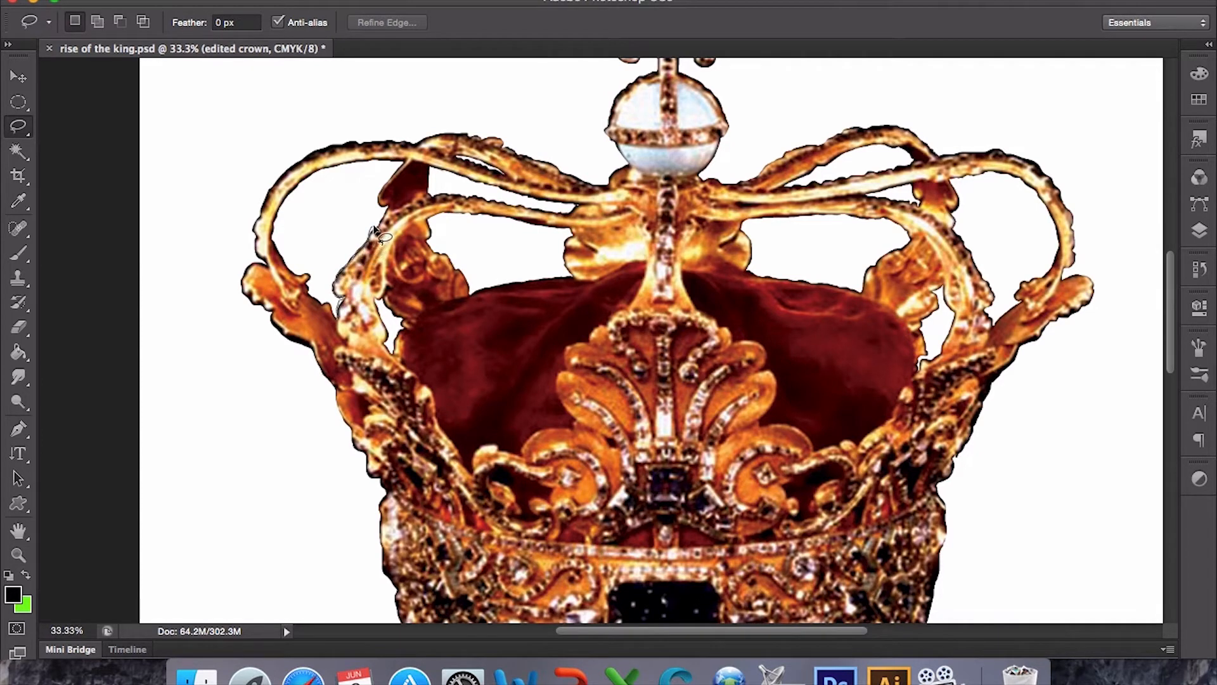
mouse_move(378, 230)
mouse_down()
mouse_move(403, 161)
mouse_move(359, 180)
mouse_move(314, 223)
mouse_move(337, 313)
mouse_up()
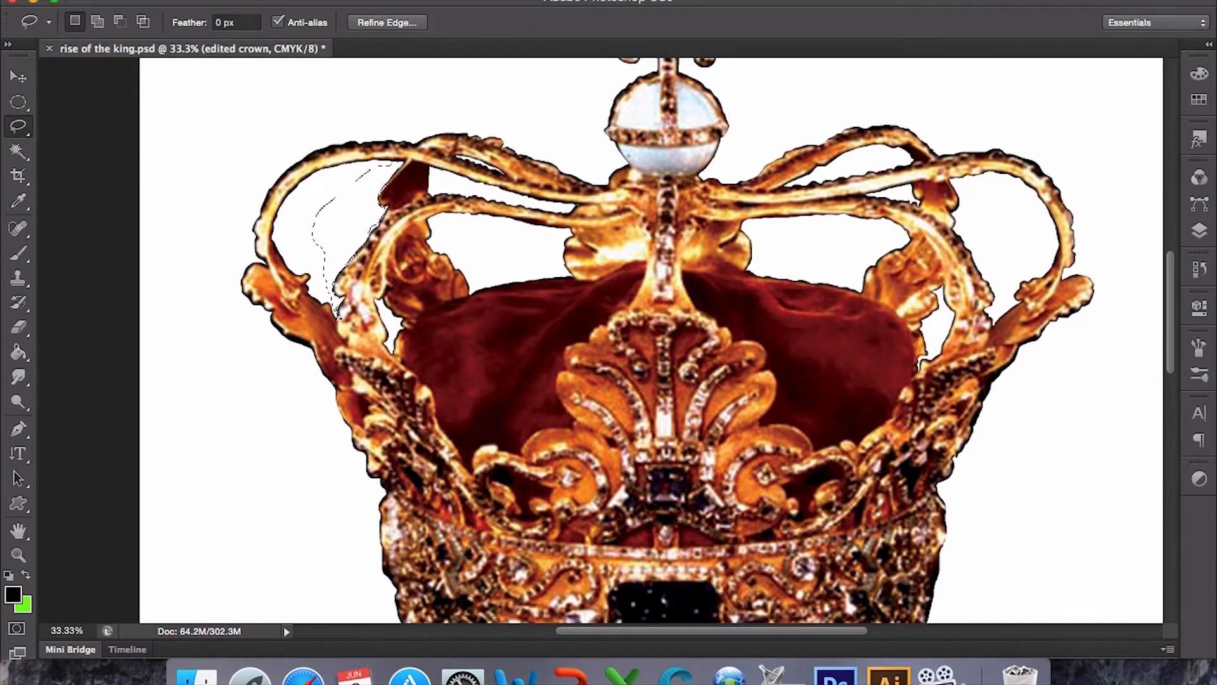
click(385, 1)
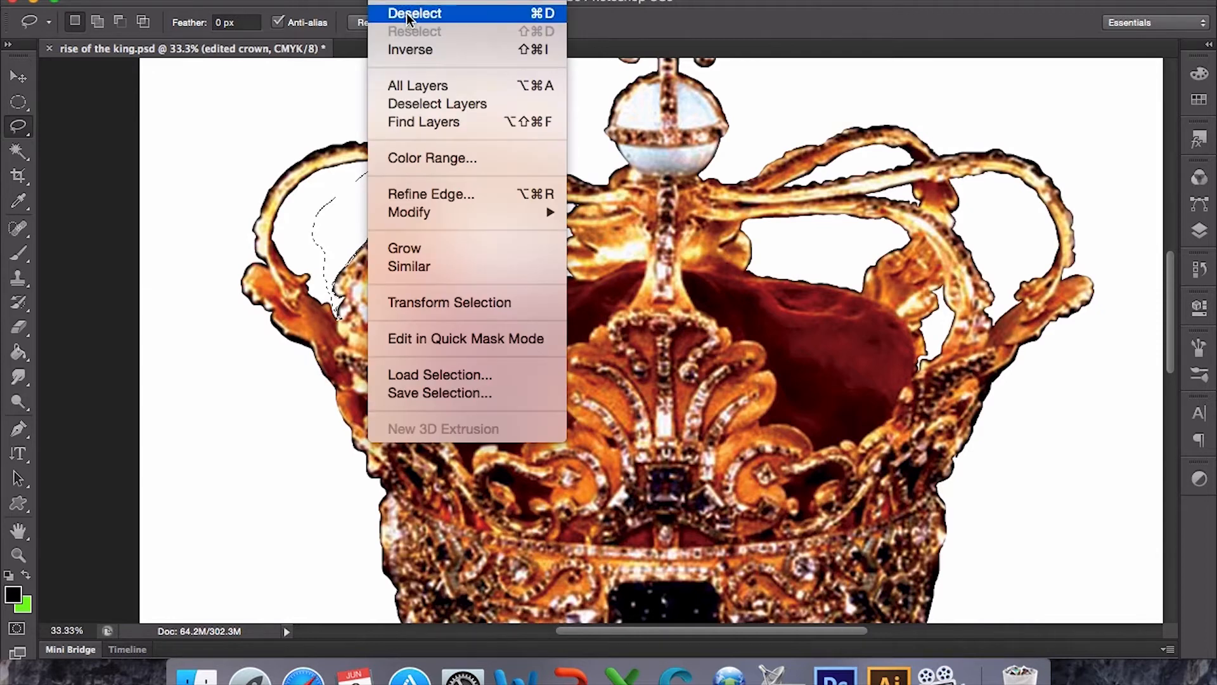
click(409, 14)
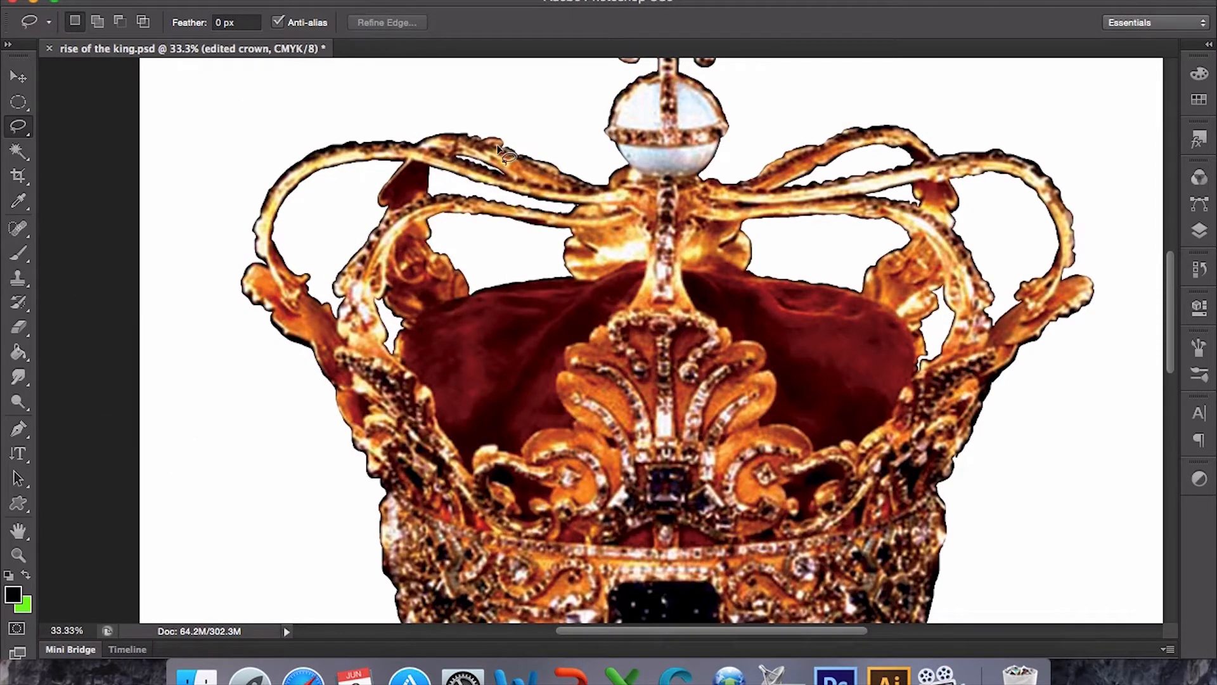
- Select the empty area around the edited crown with the Magic Wand, and invert the selection to the crown's outline
click(18, 554)
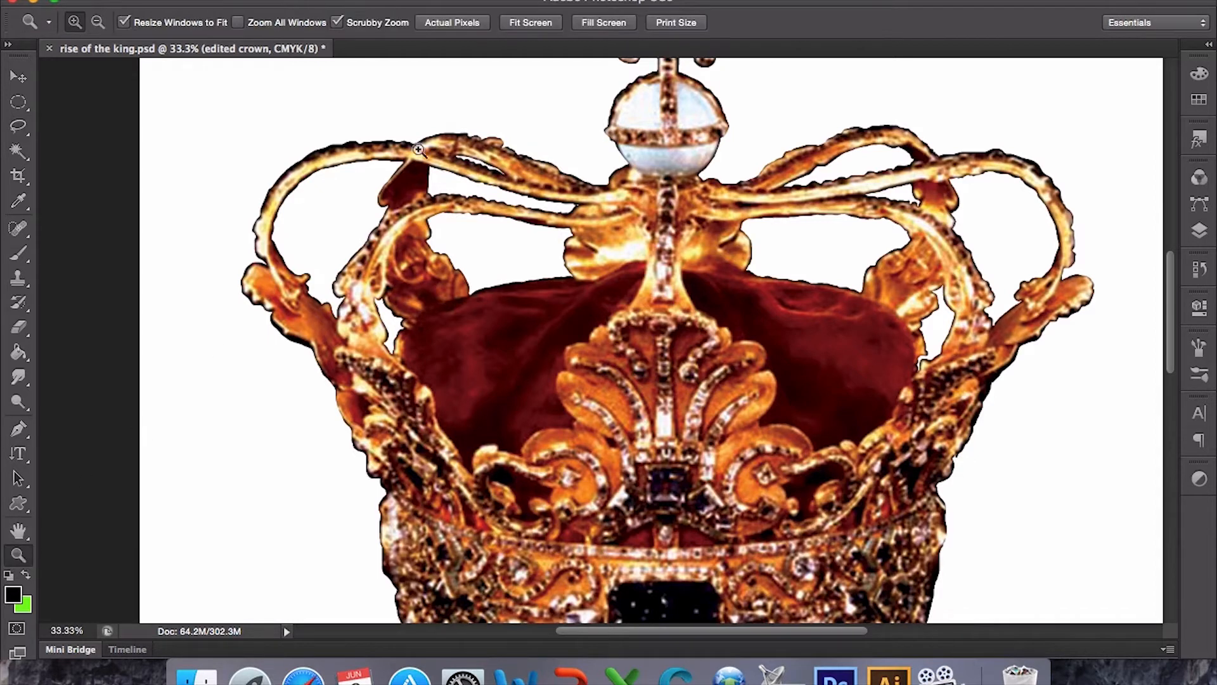
click(592, 24)
click(535, 30)
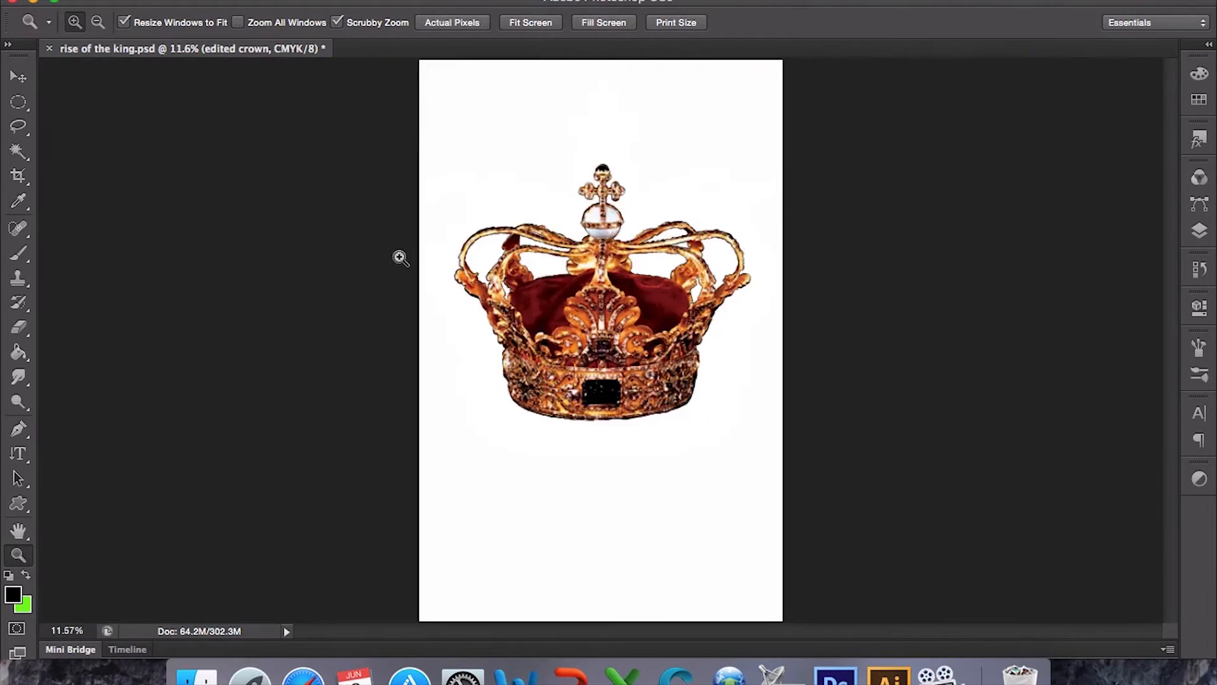
click(25, 156)
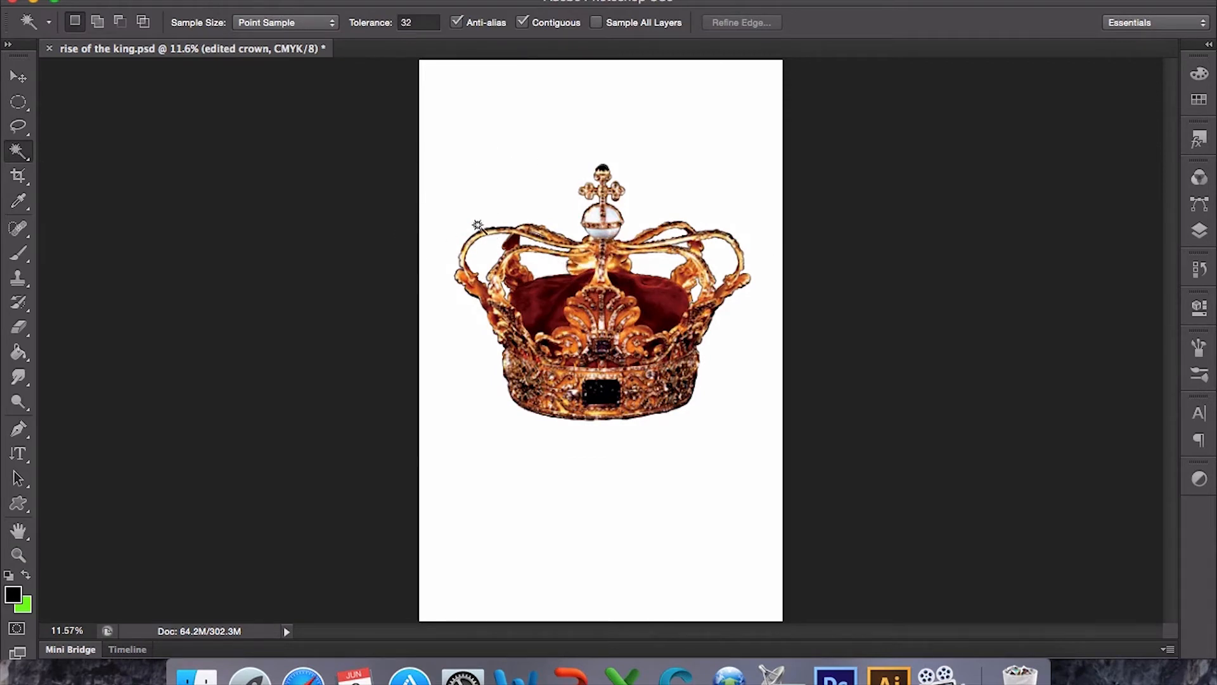
click(452, 233)
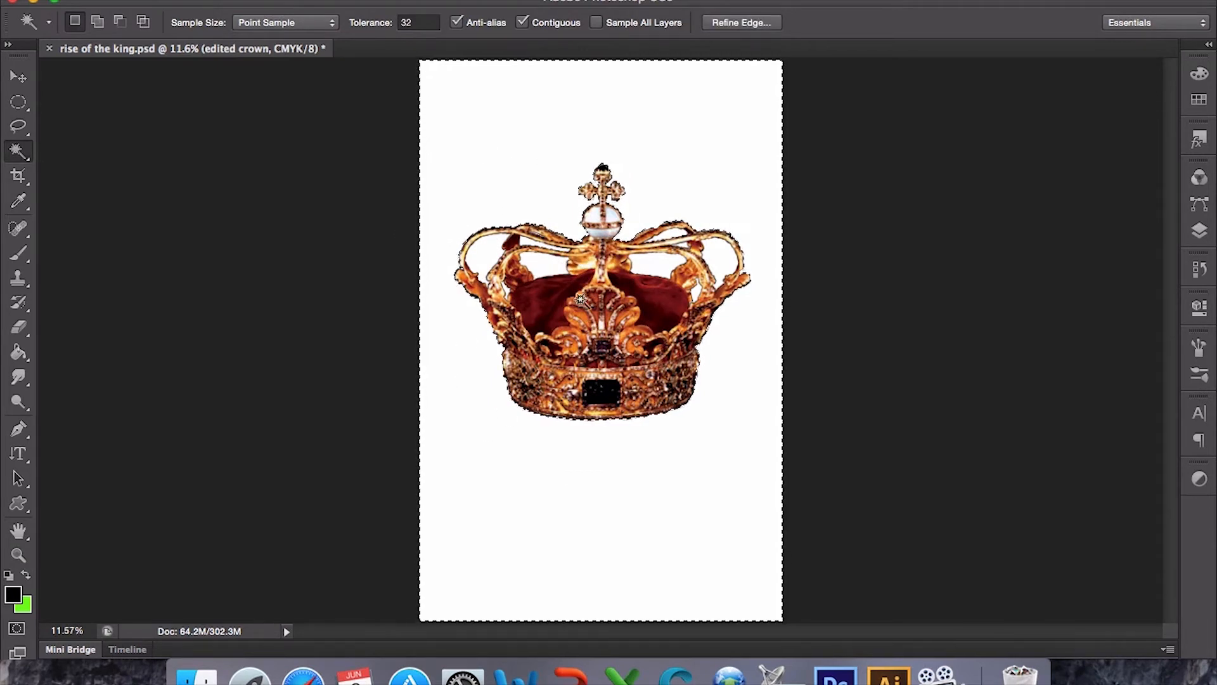
click(388, 1)
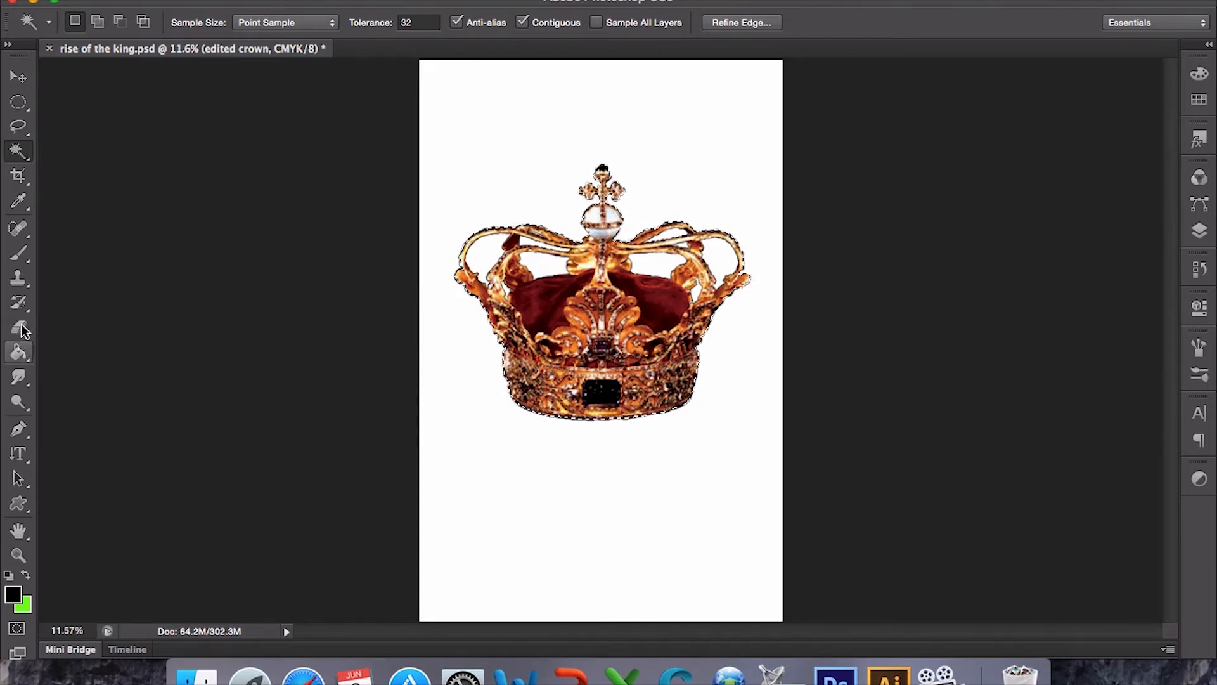
- Add a new layer above edited crown and fill the crown-shaped selection on it with black
click(21, 355)
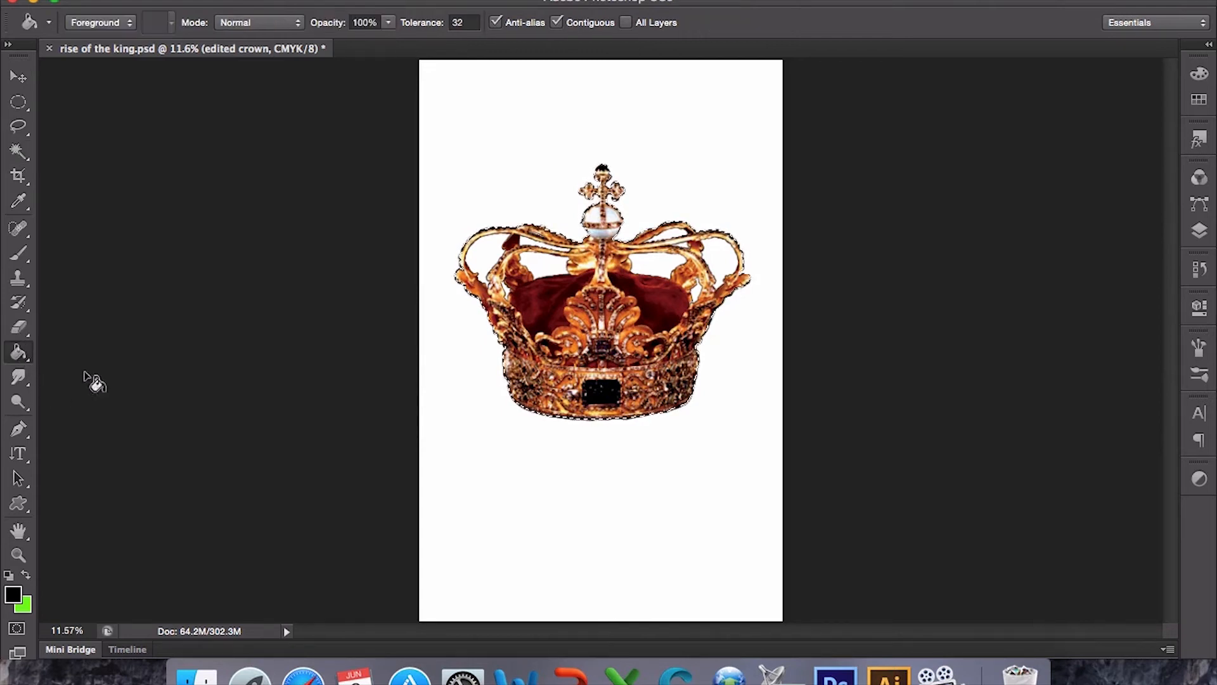
click(1200, 234)
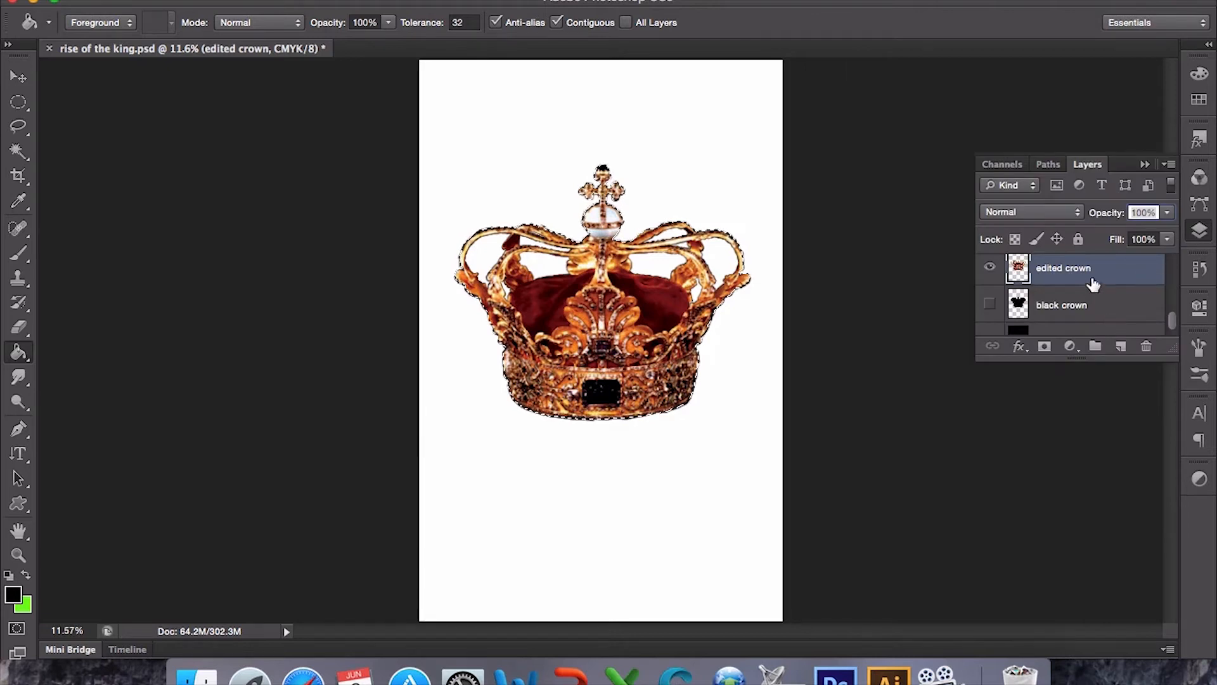
click(1121, 346)
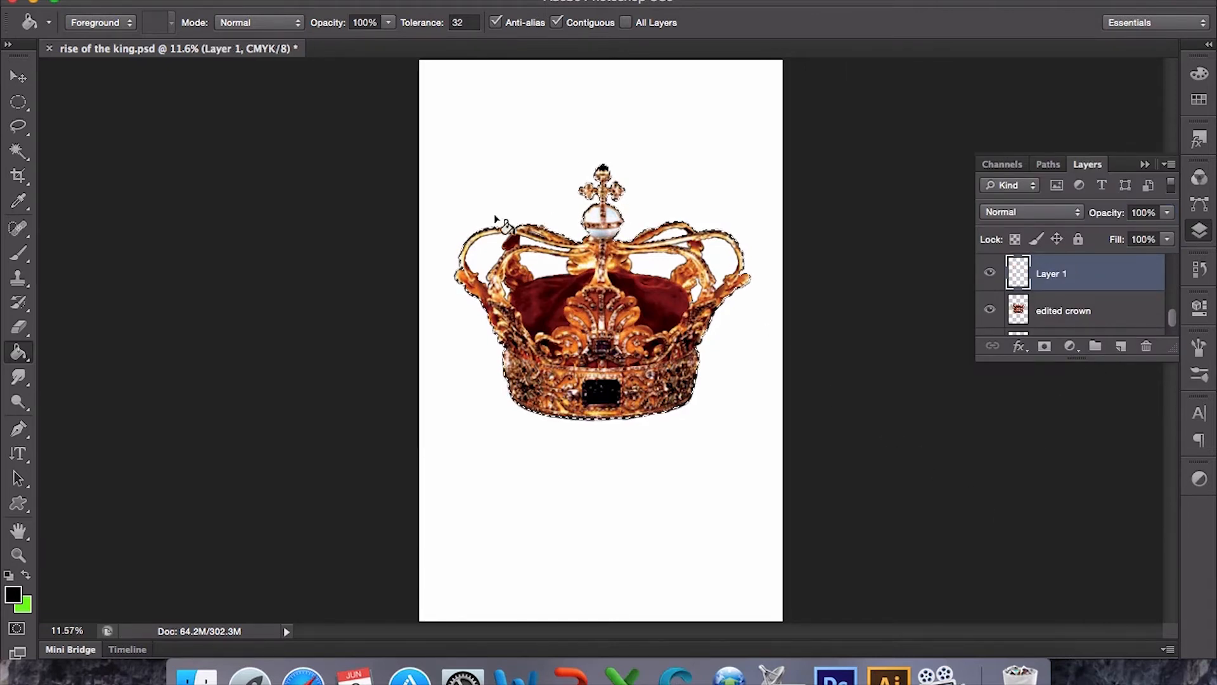
click(574, 299)
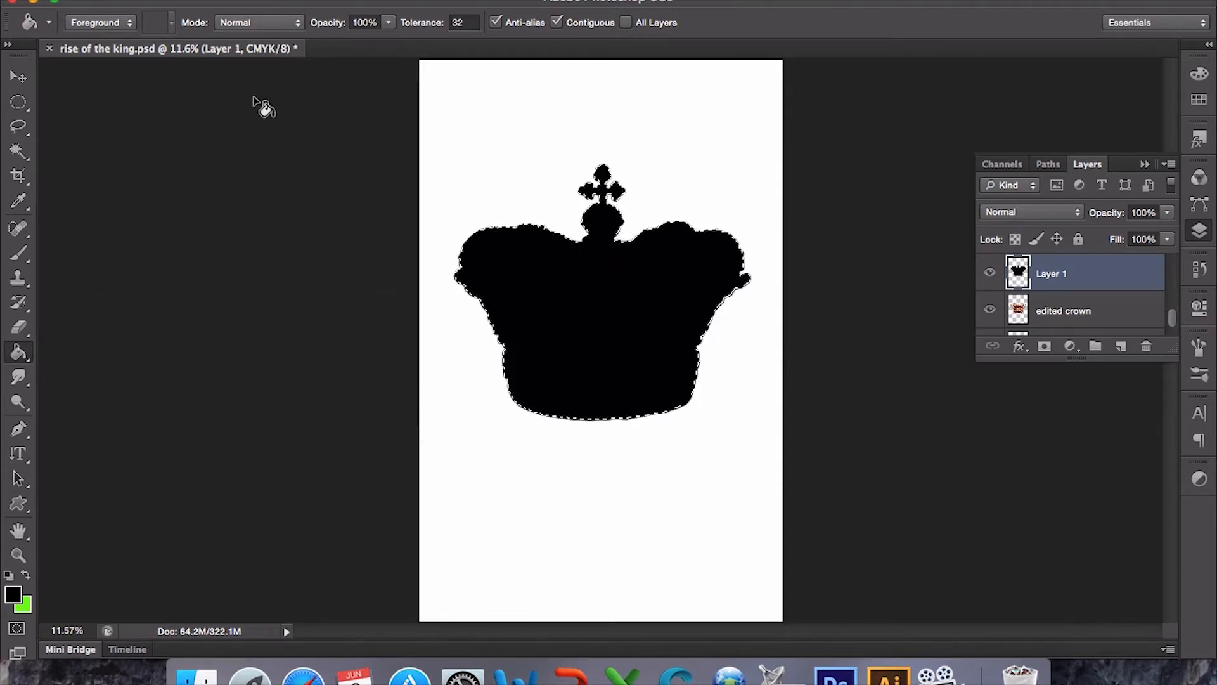
- Deselect the crown outline and delete the new black-filled layer
click(389, 1)
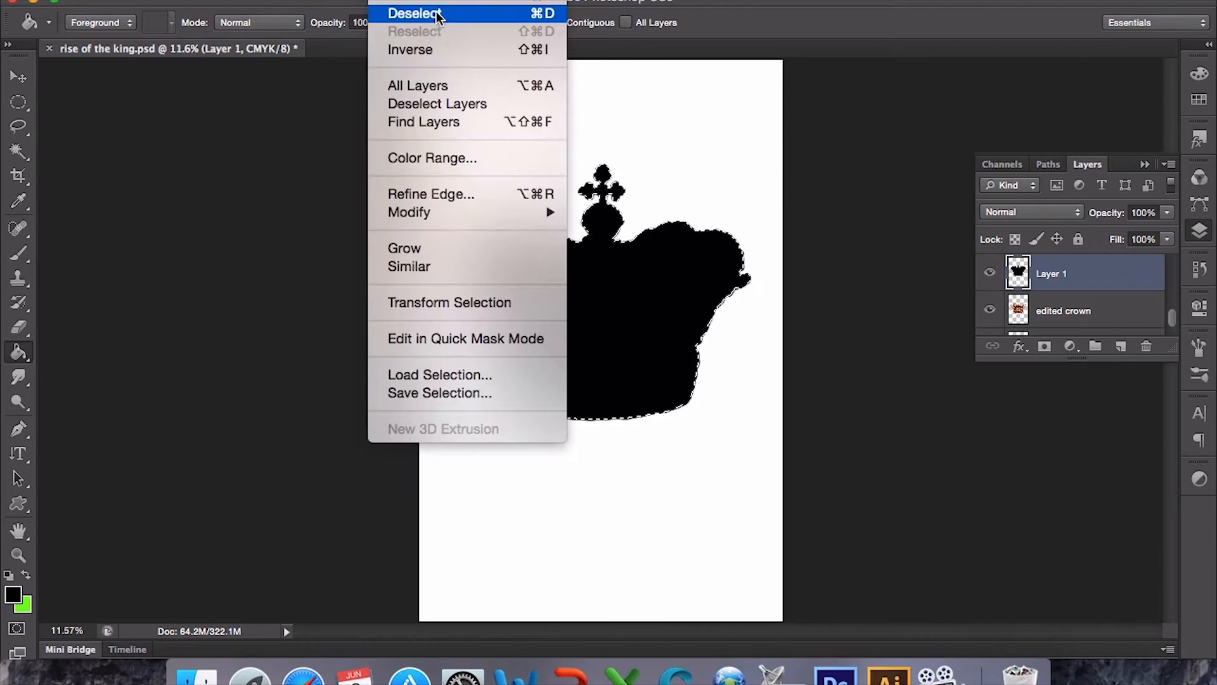
click(436, 14)
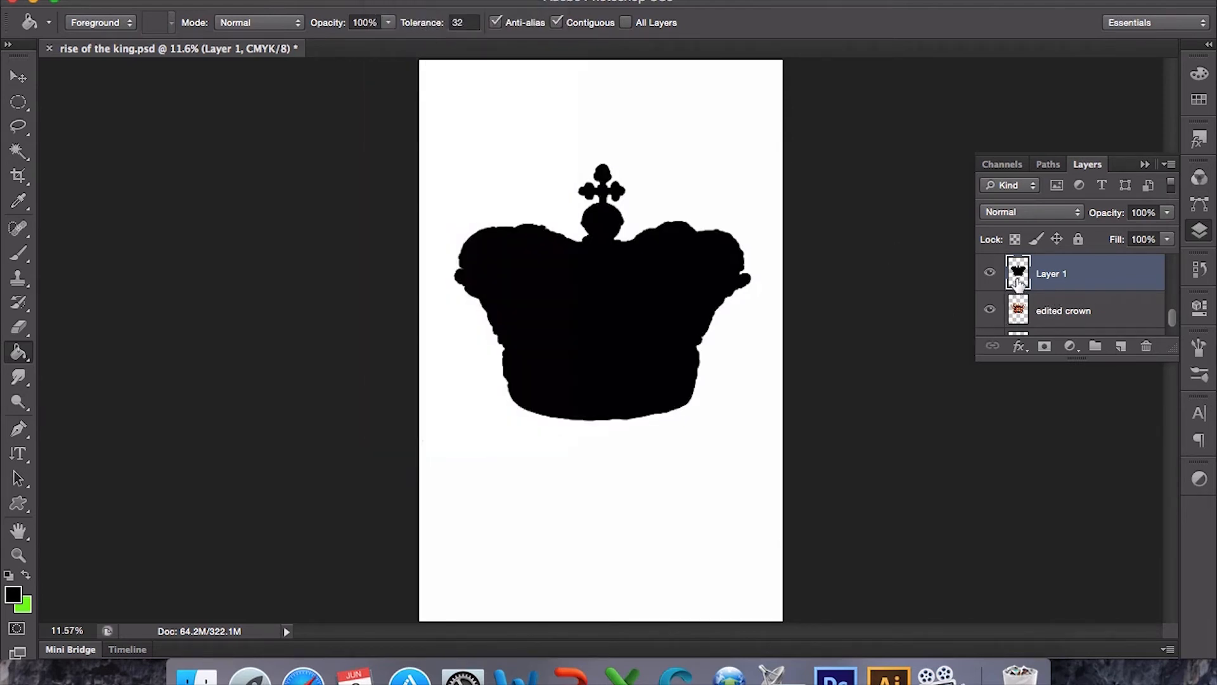
drag(1081, 279, 1146, 346)
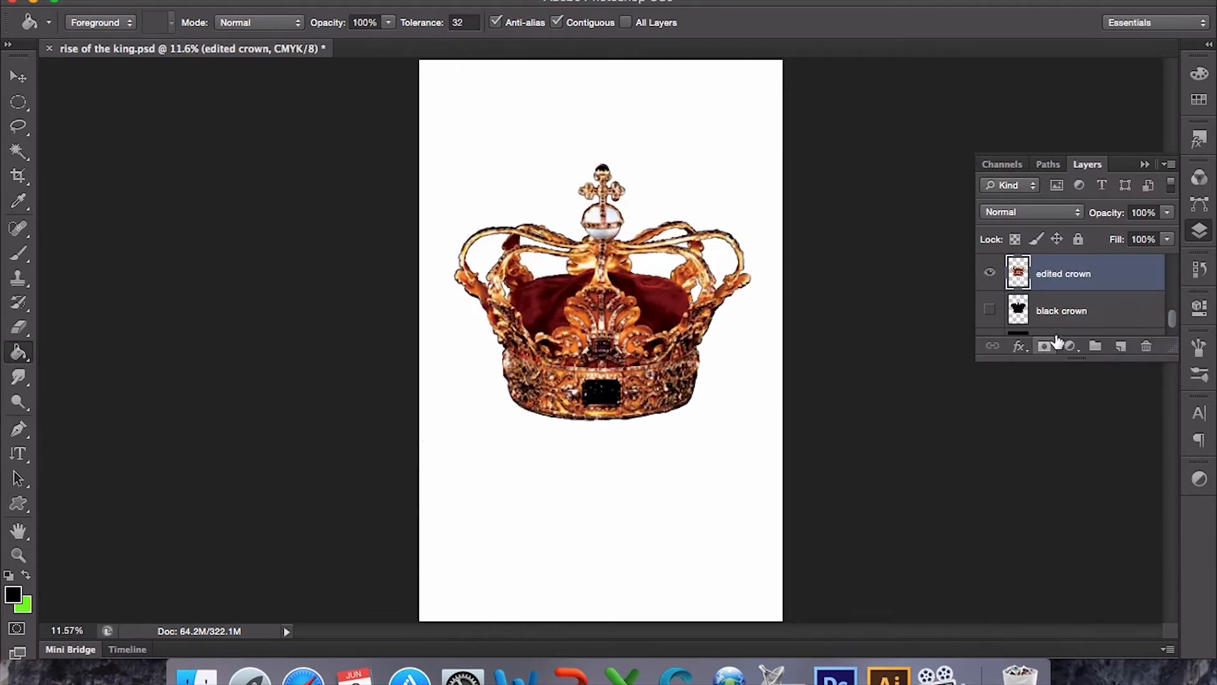
- Show the existing black crown layer beneath the edited crown and make it the active layer
click(990, 310)
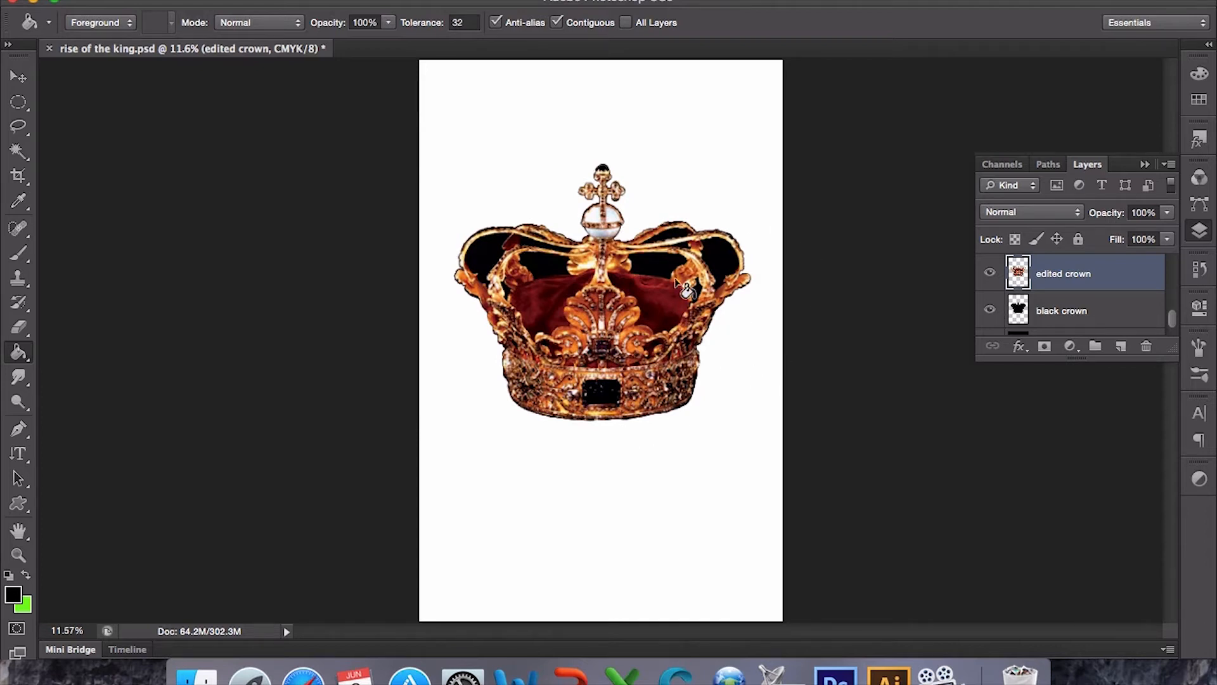
click(1075, 322)
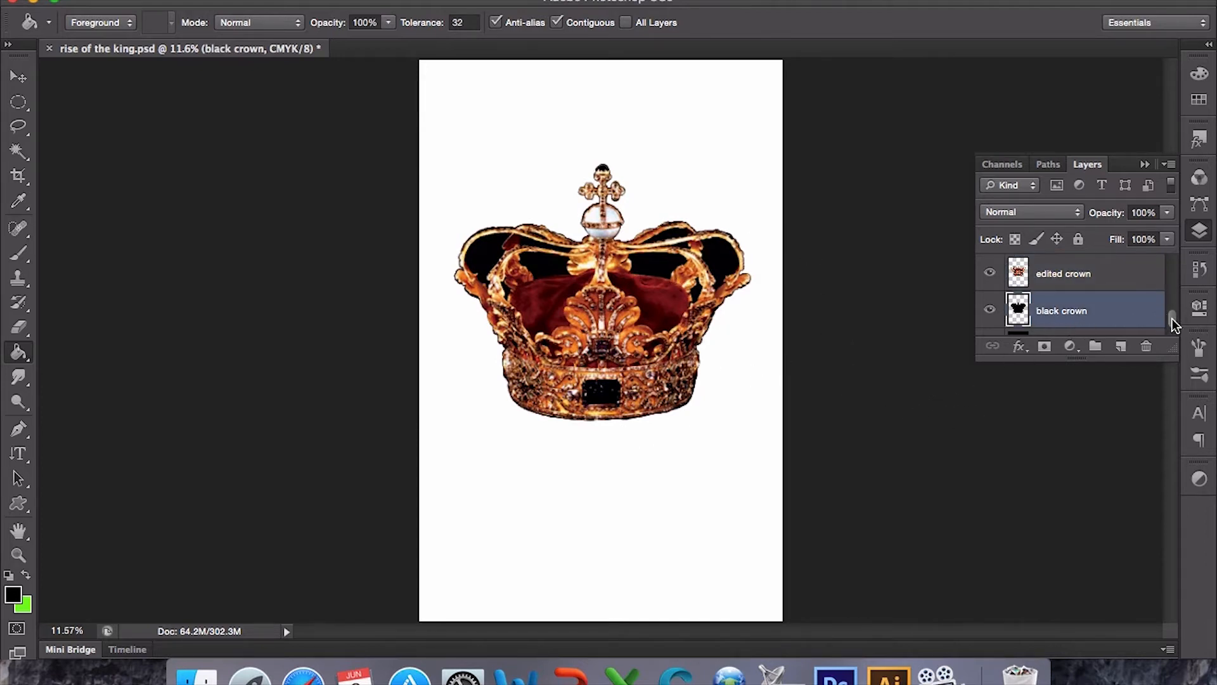
drag(1173, 321, 1173, 317)
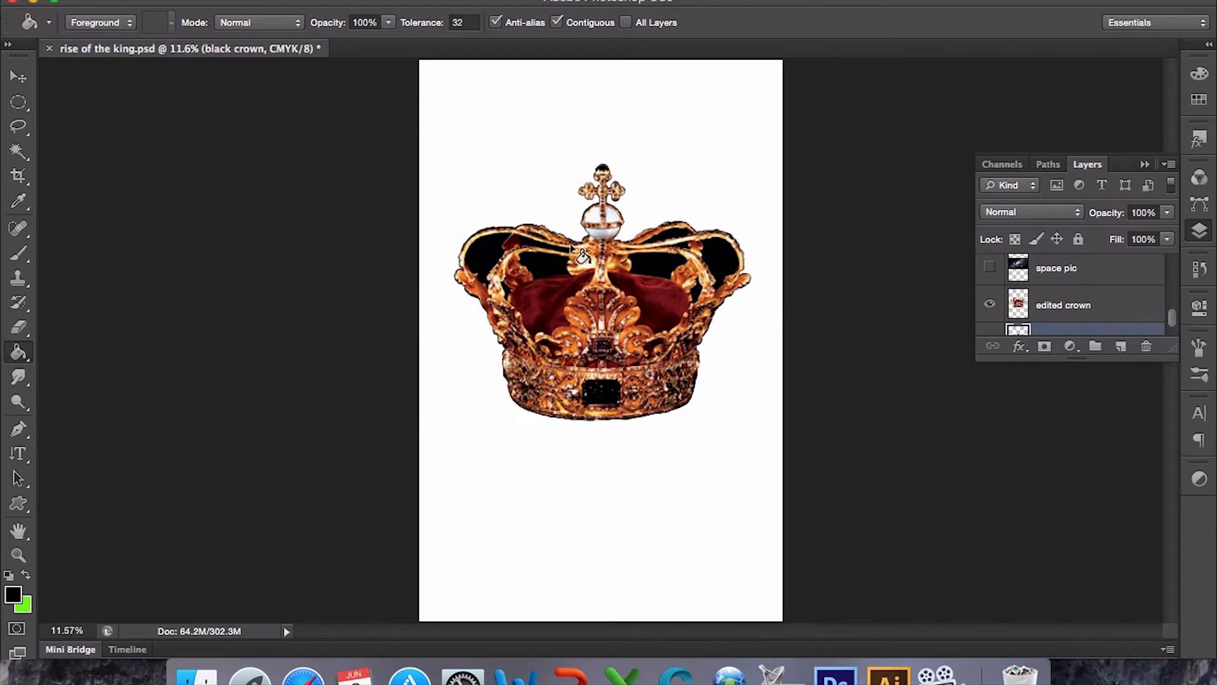
- Select the empty area around the black crown with the Magic Wand, and invert the selection to the crown's silhouette
click(18, 151)
click(482, 316)
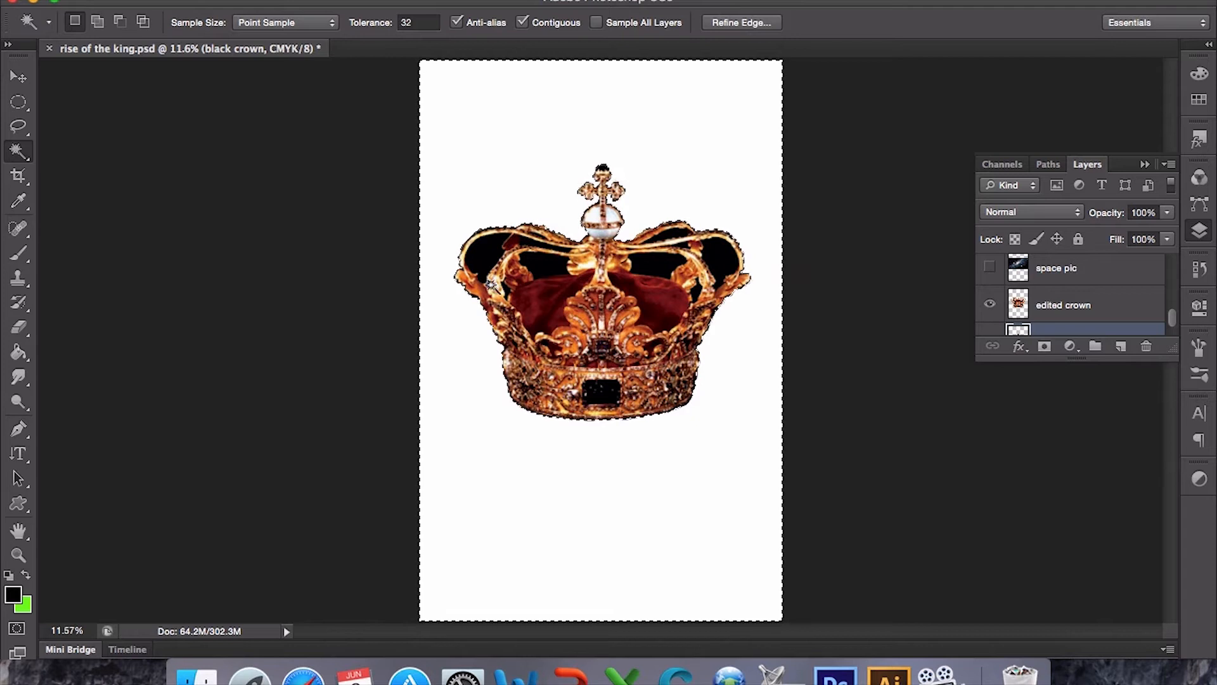
click(404, 1)
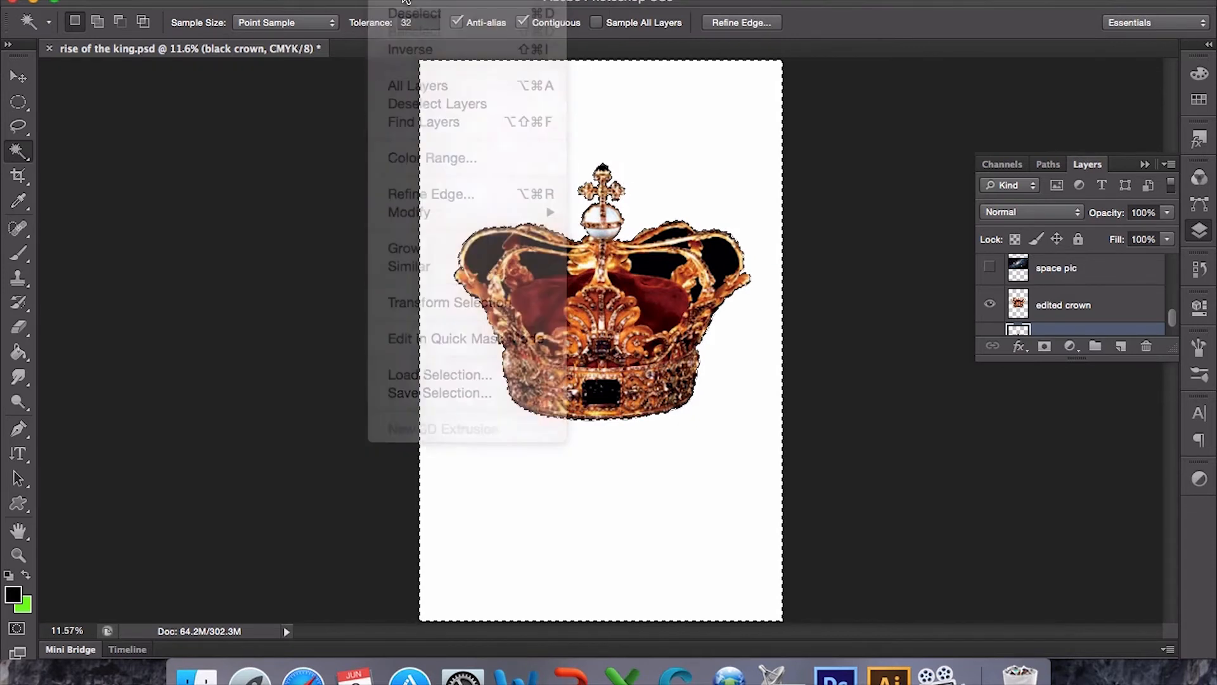
click(403, 1)
click(411, 50)
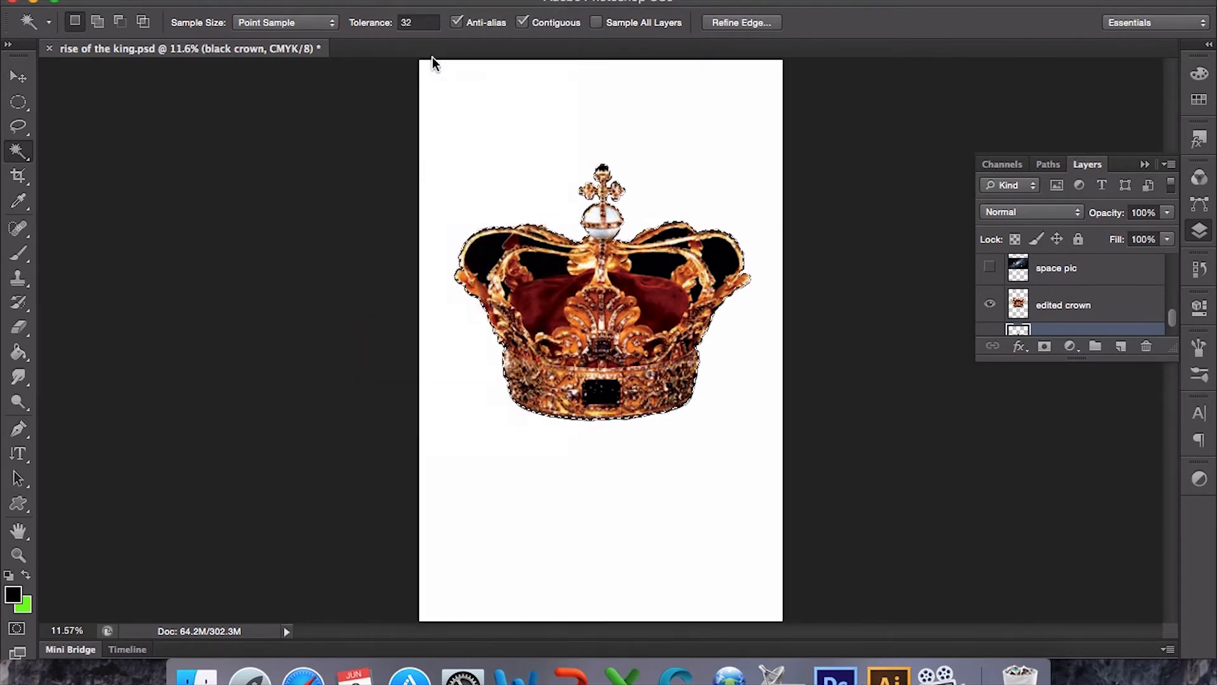
- Show the space pic layer and make it active, keeping the crown-shaped selection
drag(1173, 322, 1173, 322)
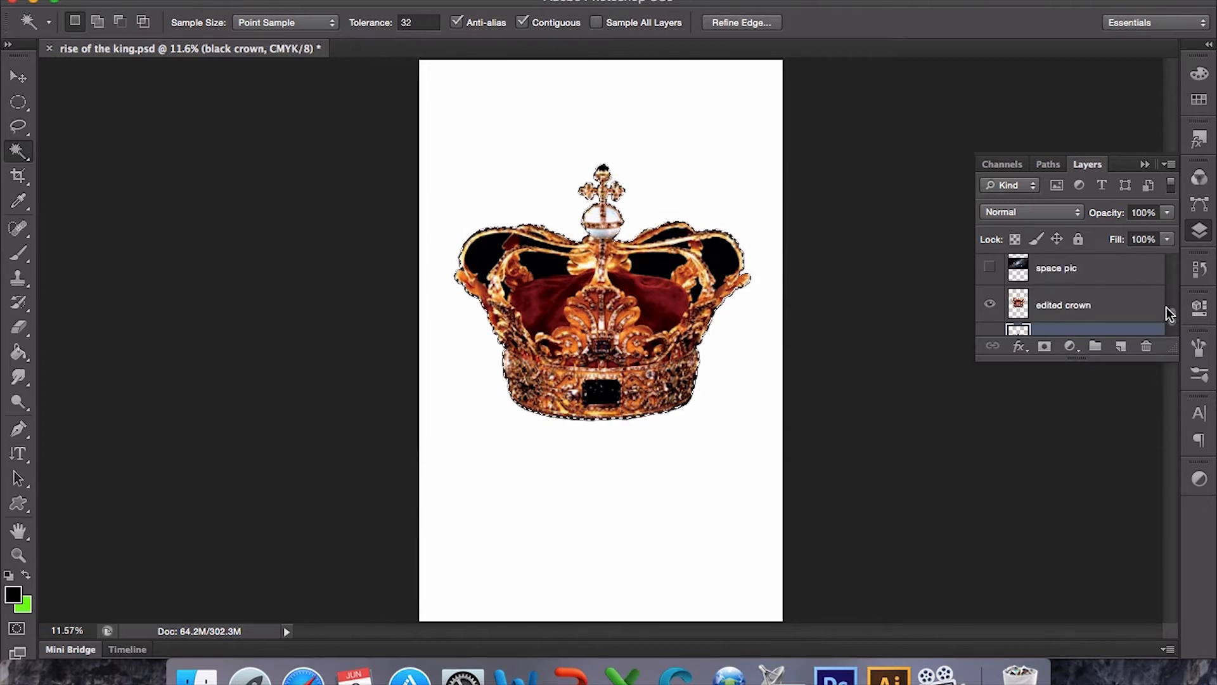
click(989, 270)
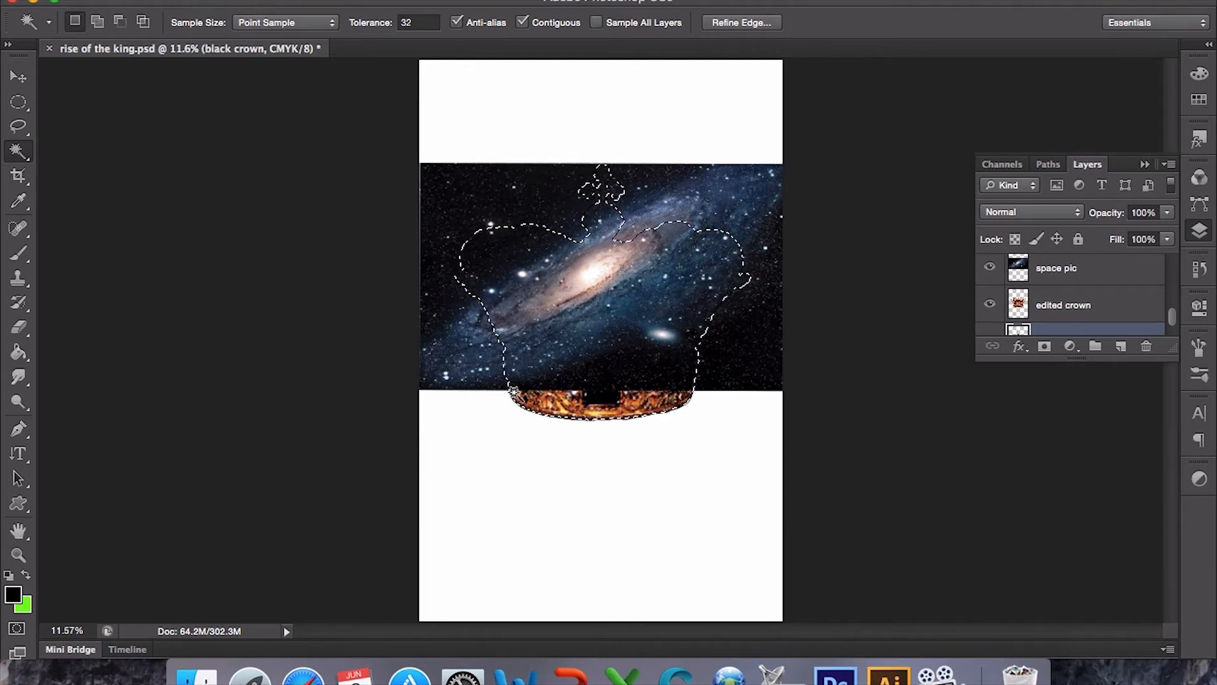
click(1094, 282)
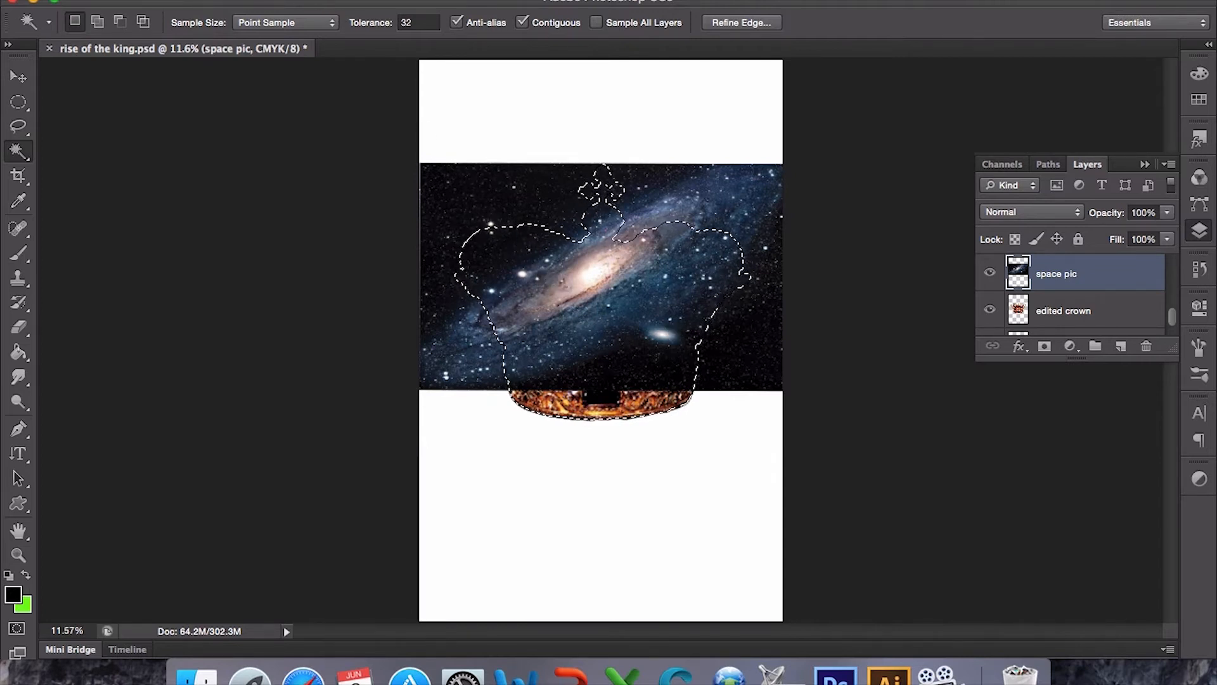
- Copy the crown-shaped area of the space pic layer, paste it as a new layer, and hide the space pic layer
click(190, 0)
click(212, 121)
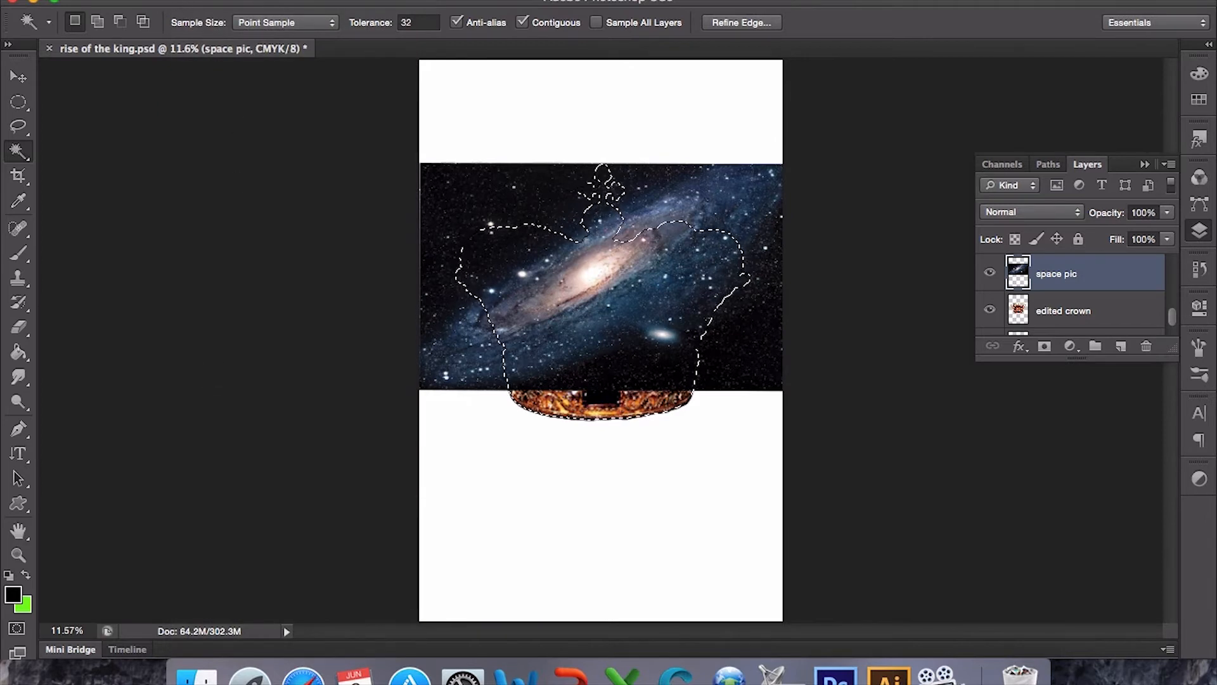
click(190, 2)
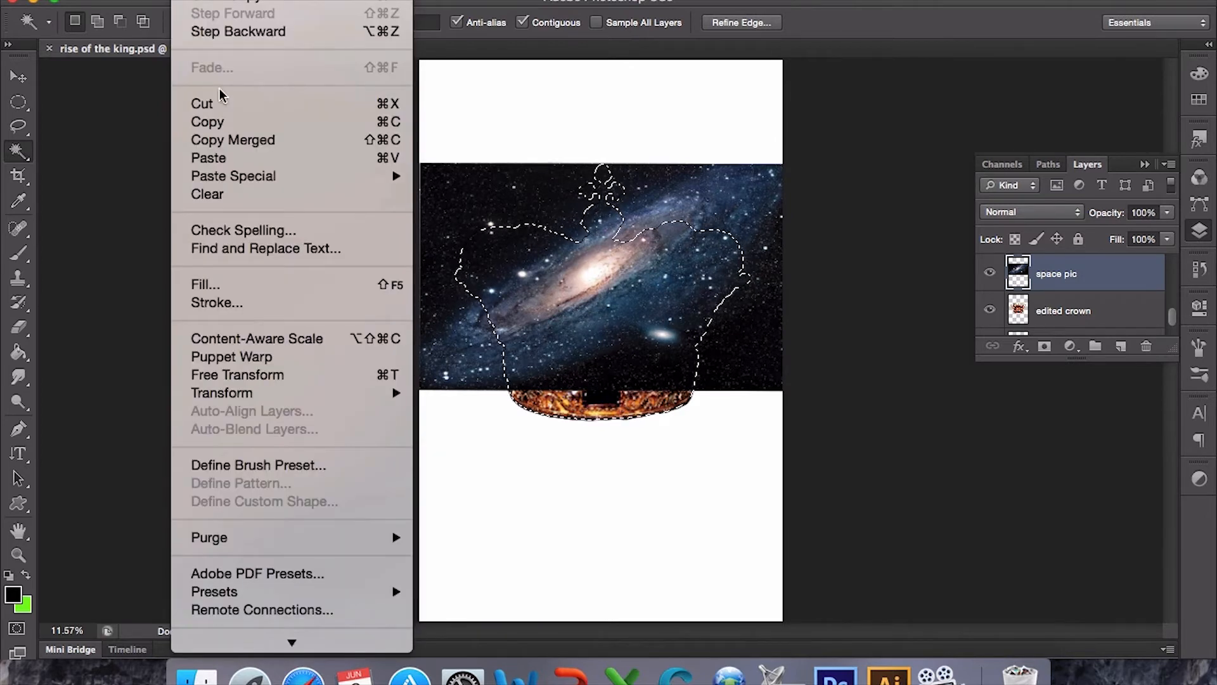
click(216, 165)
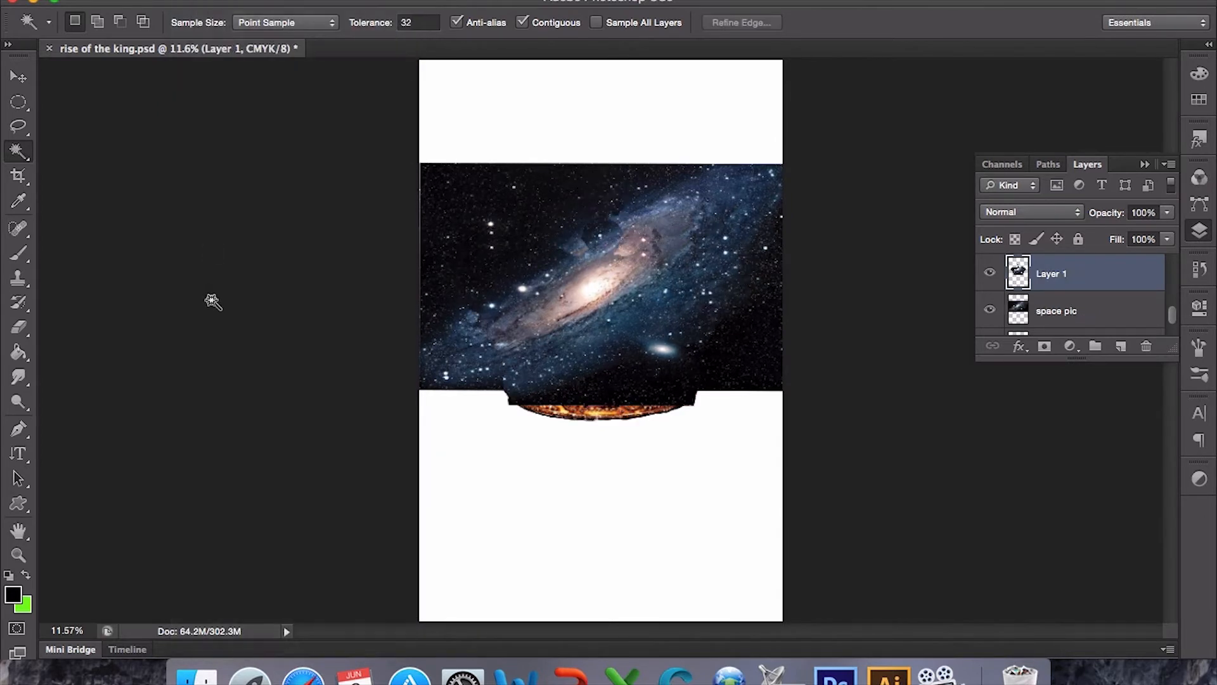
click(990, 311)
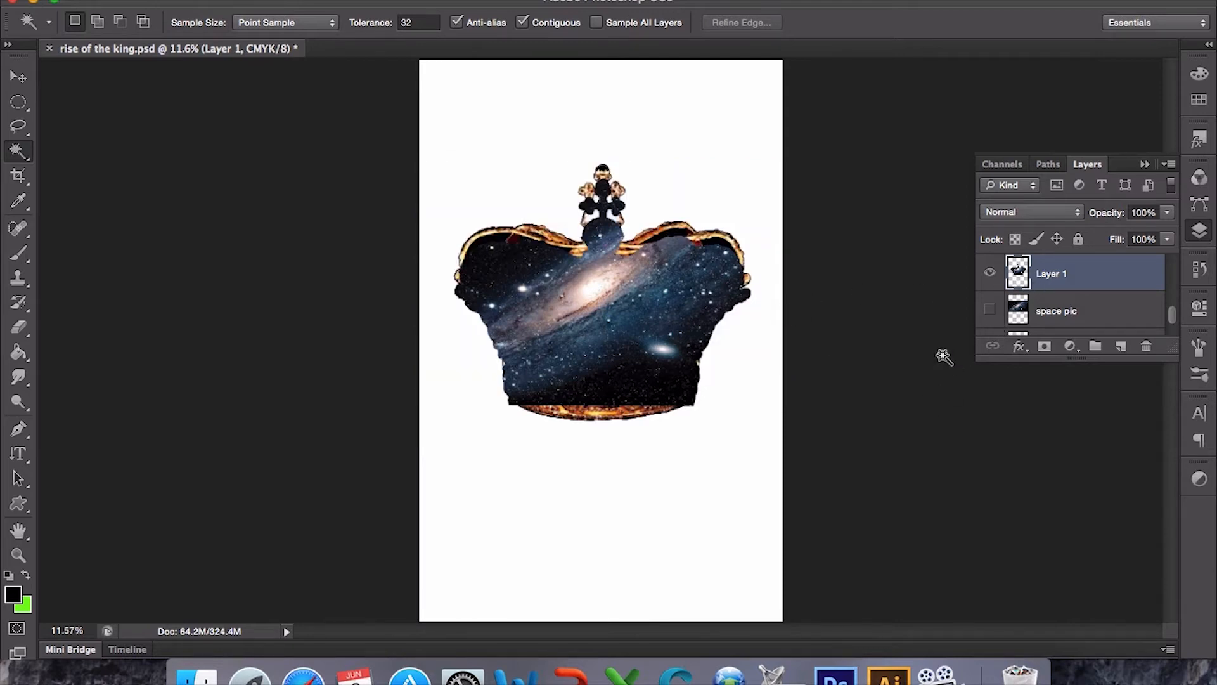
- Move the pasted space crown up with Free Transform to Y 1972.50 px, over the crown's outline, and apply the transformation
key(super+t)
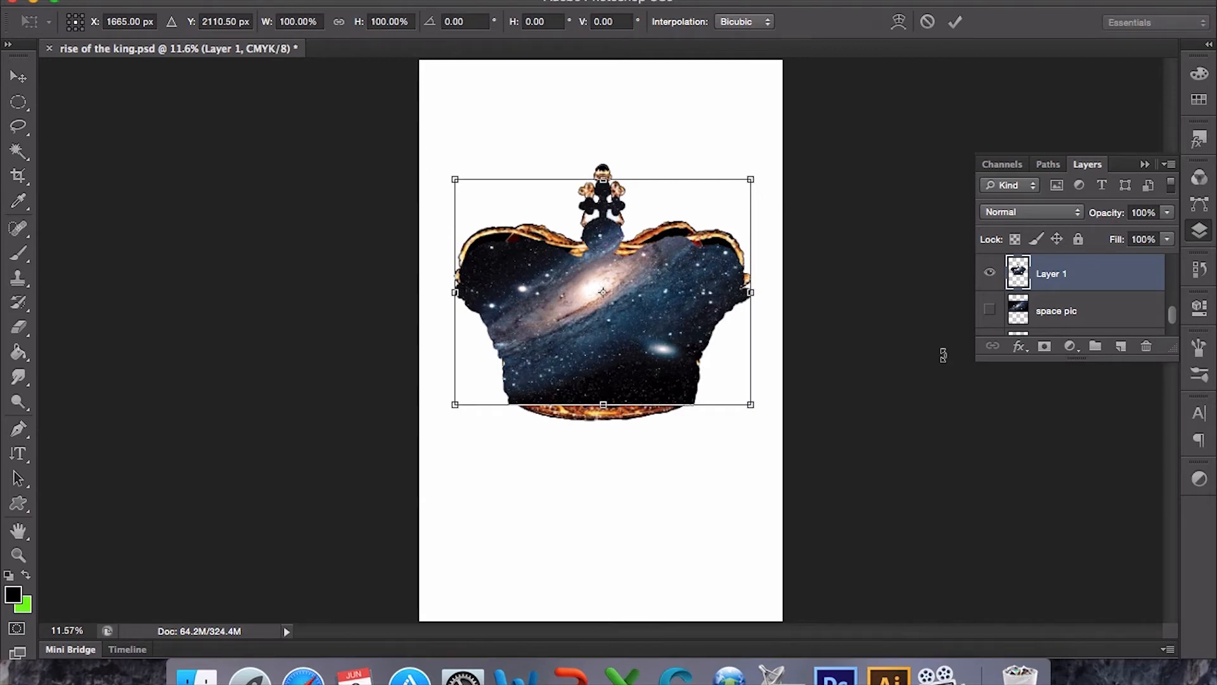
key(Up)
key(Up)
key(Up)
key(Up)
key(Up)
key(Up)
key(Up)
key(Up)
key(Up)
key(Up)
key(Up)
key(Up)
key(Up)
key(Up)
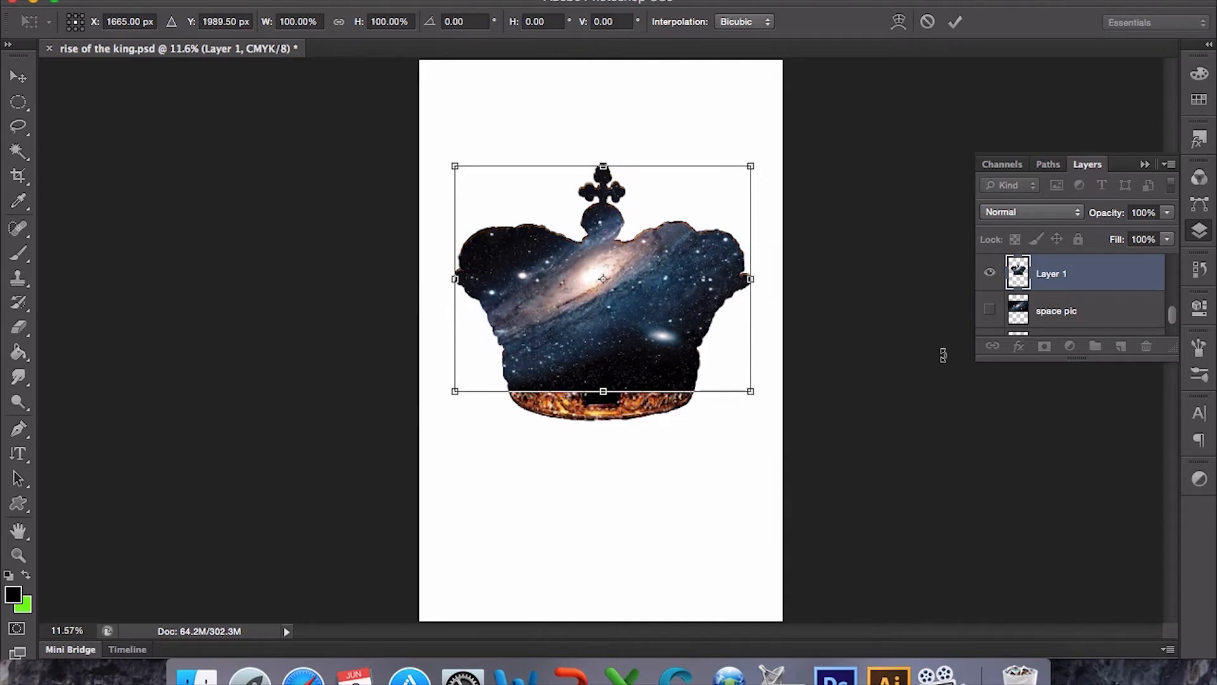
key(Up)
key(Up)
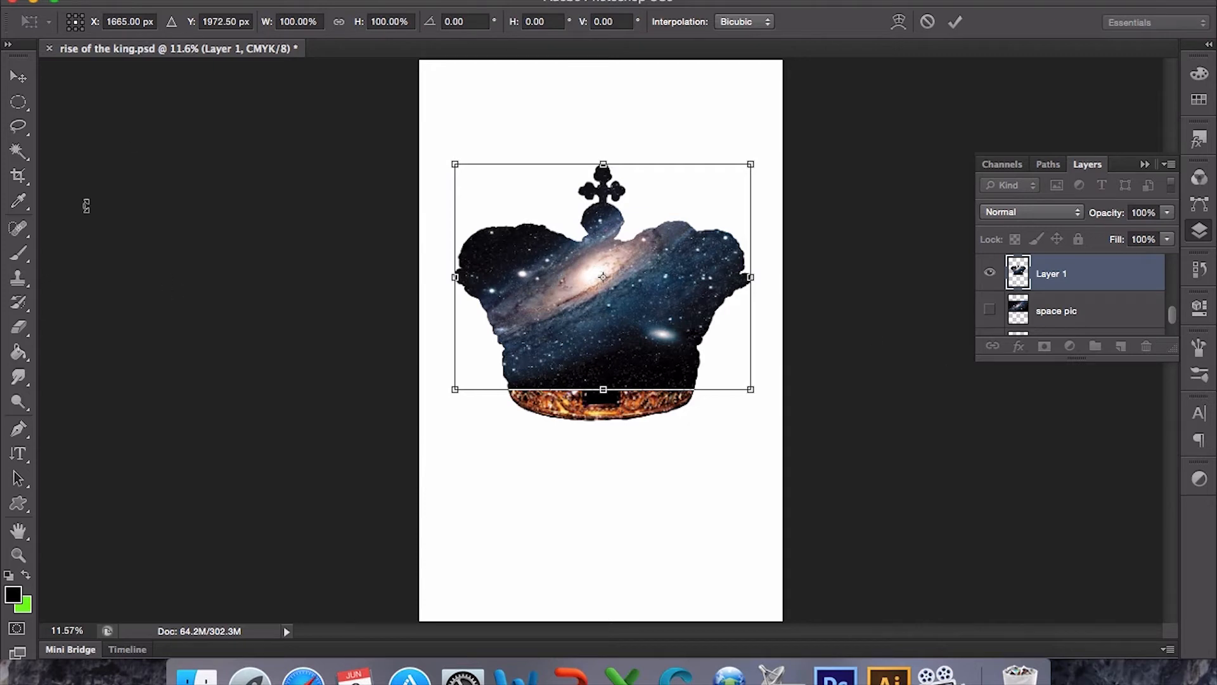
click(18, 154)
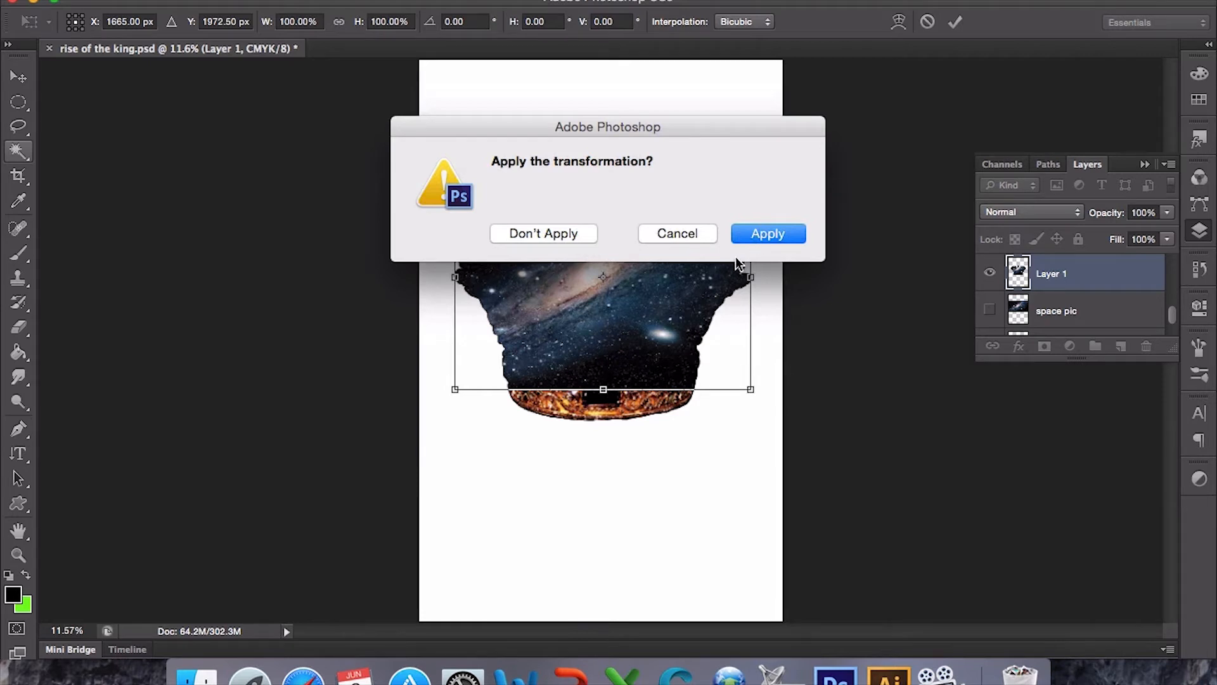
click(759, 234)
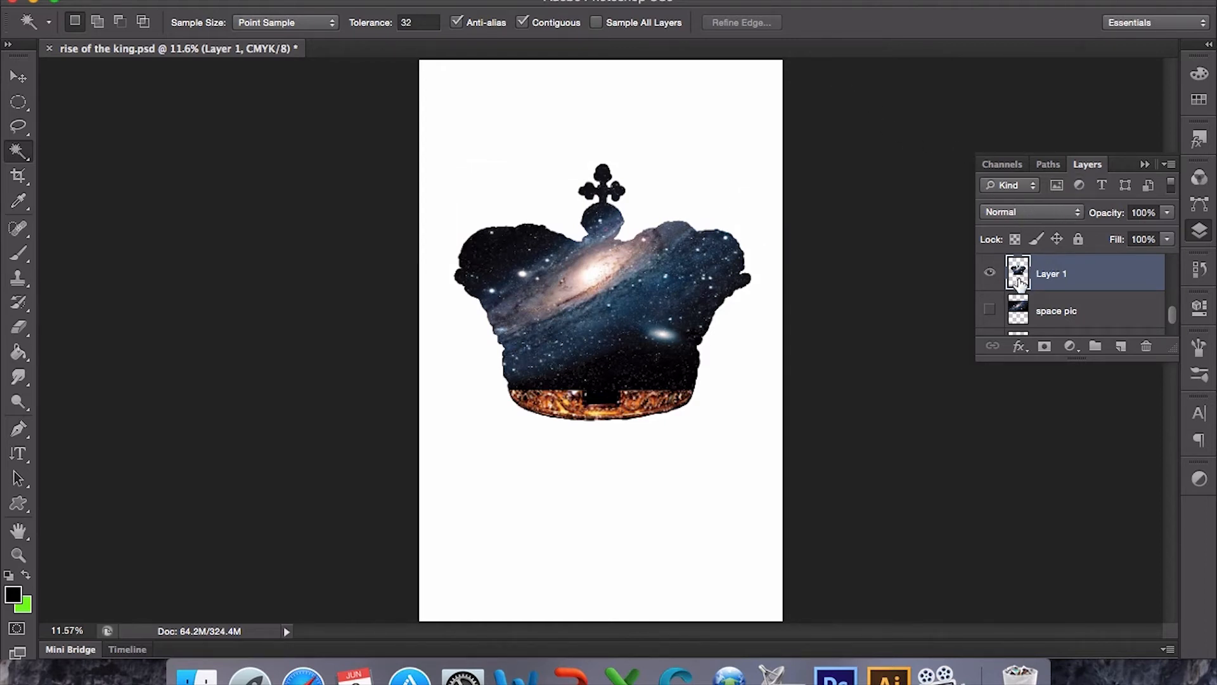
- Set the blend mode of the pasted space crown layer to Luminosity
click(1075, 218)
click(1066, 218)
click(1078, 215)
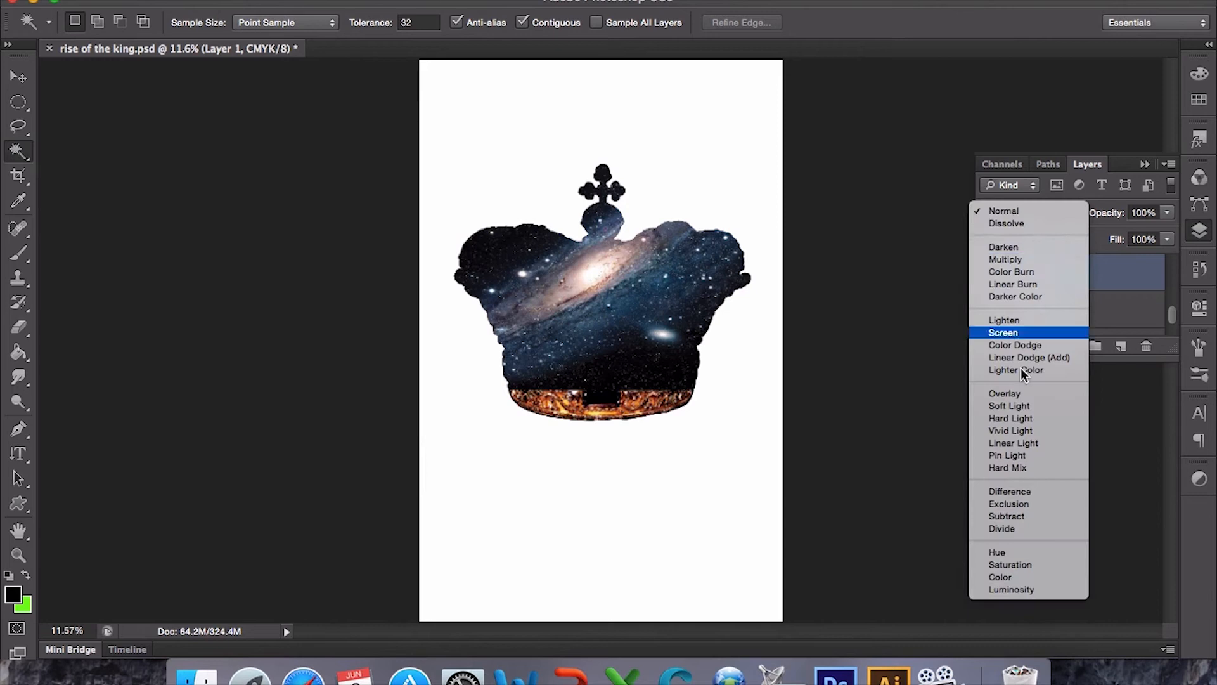
click(1017, 589)
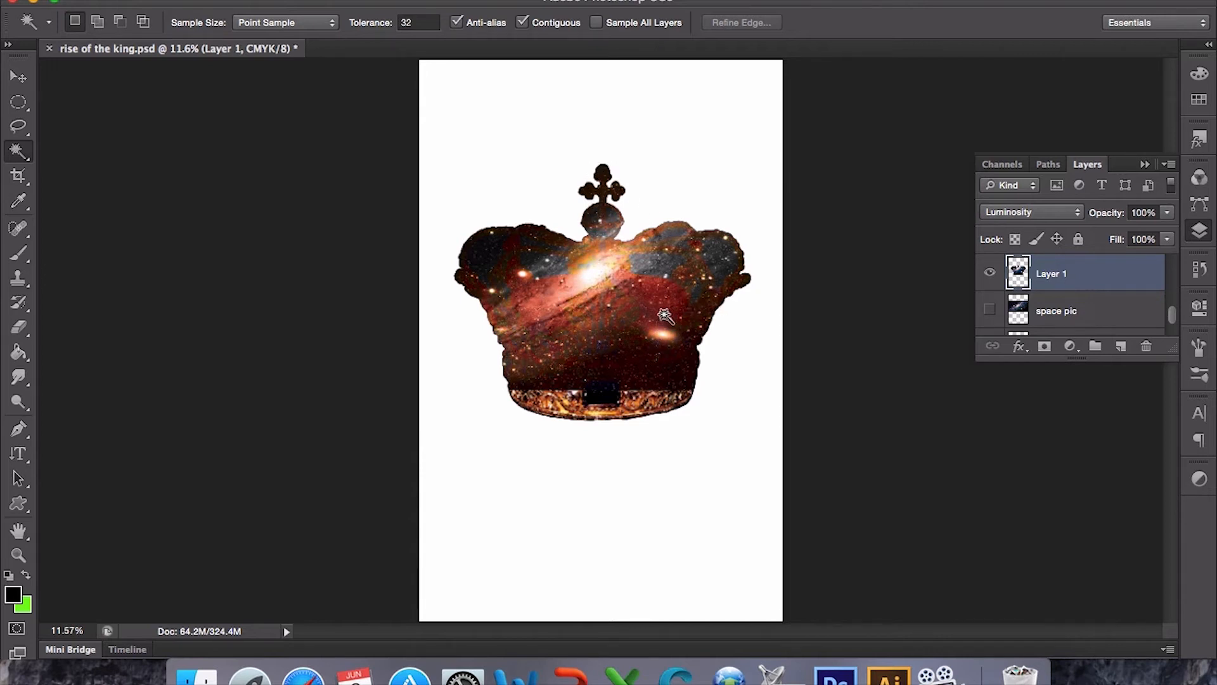
- Inspect the blended crown up close, and delete the pasted space crown layer
click(19, 556)
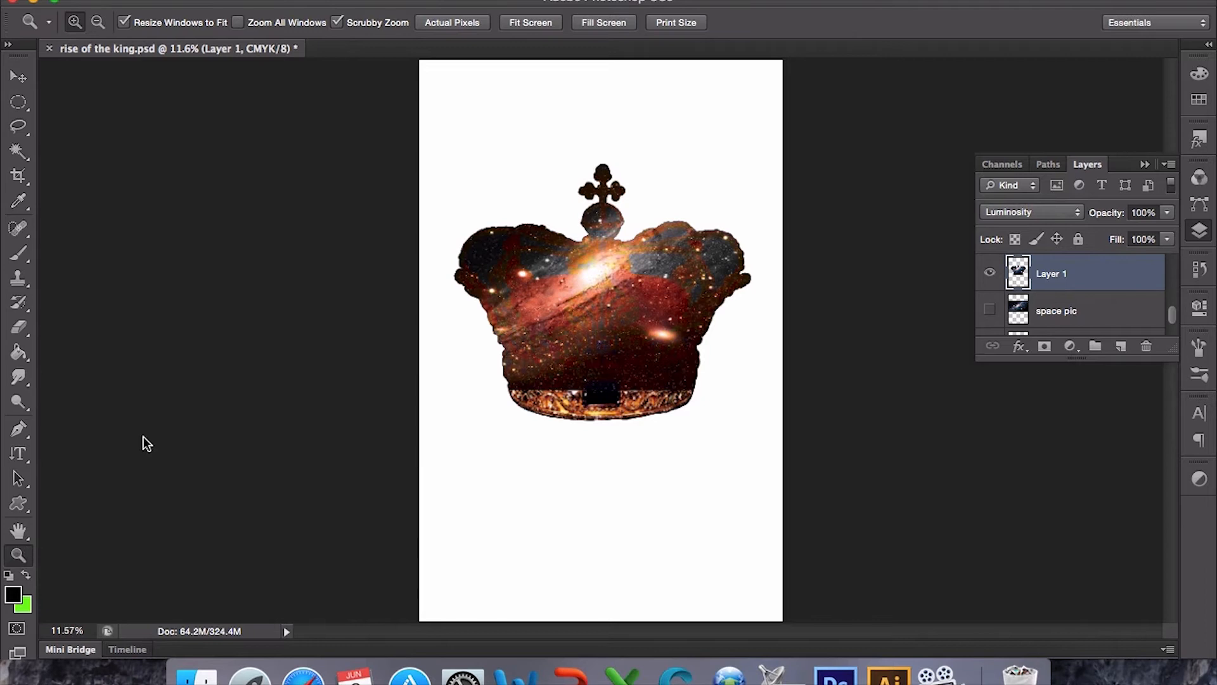
click(623, 301)
click(633, 314)
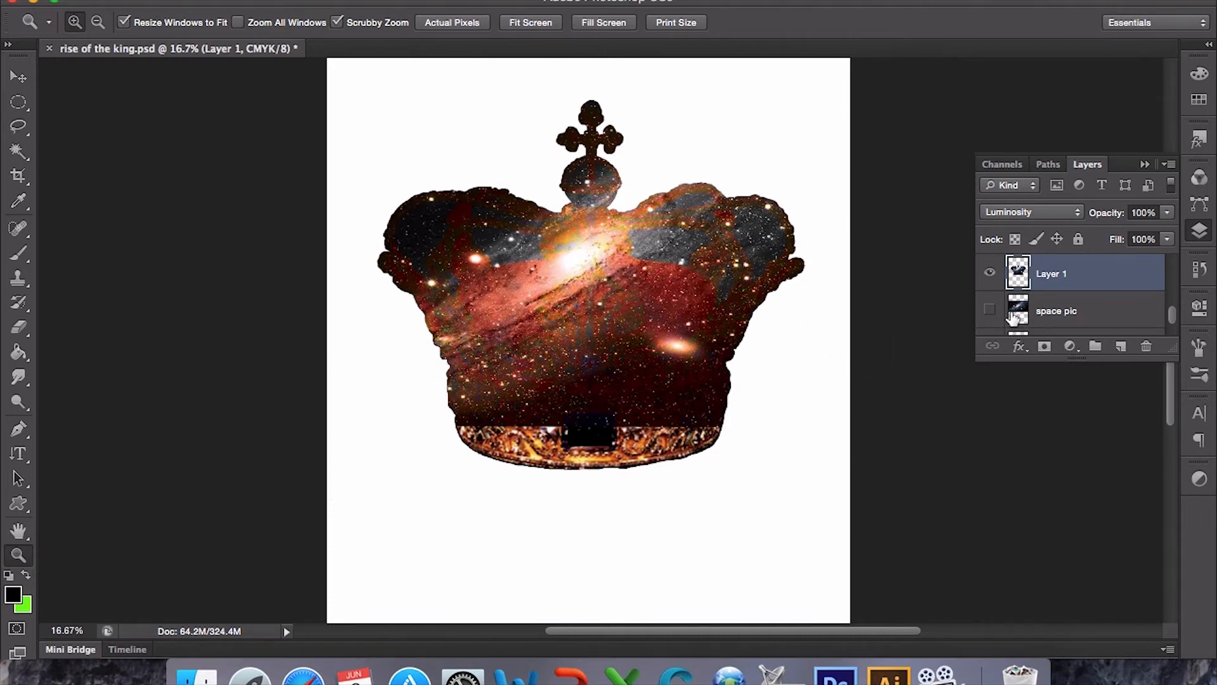
click(990, 272)
drag(1072, 279, 1147, 346)
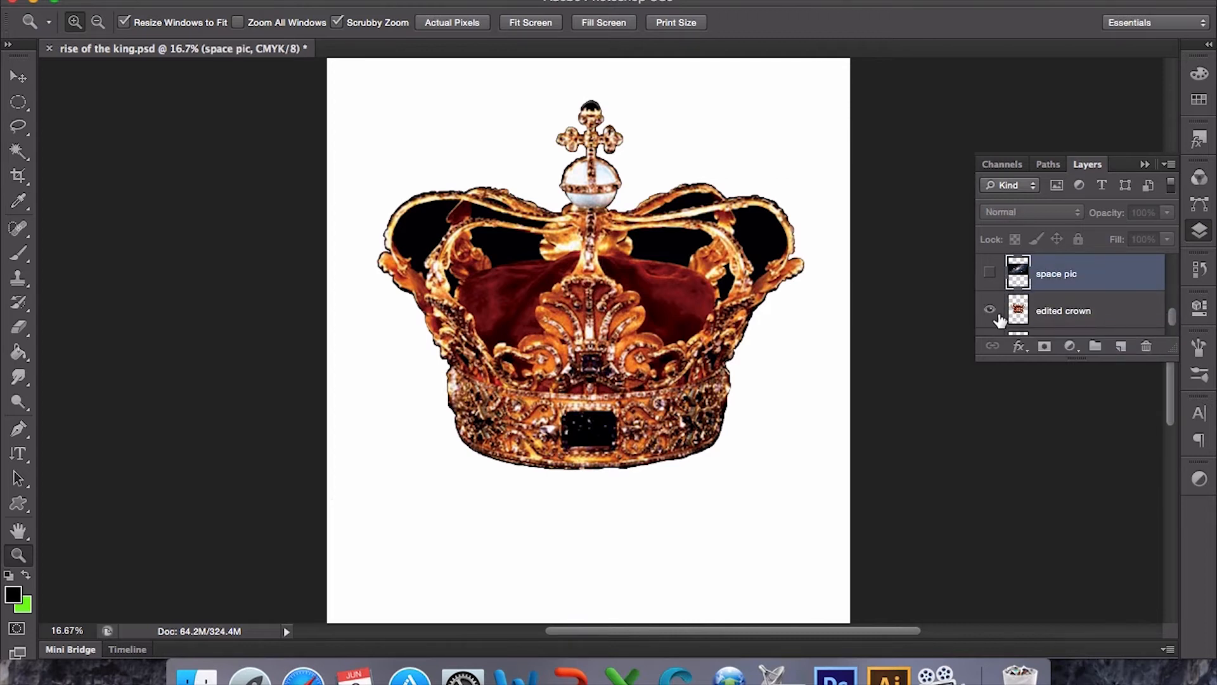
- Hide the edited crown and black crown layers, and show the star crown final layer
click(998, 312)
drag(1171, 318, 1165, 330)
click(991, 279)
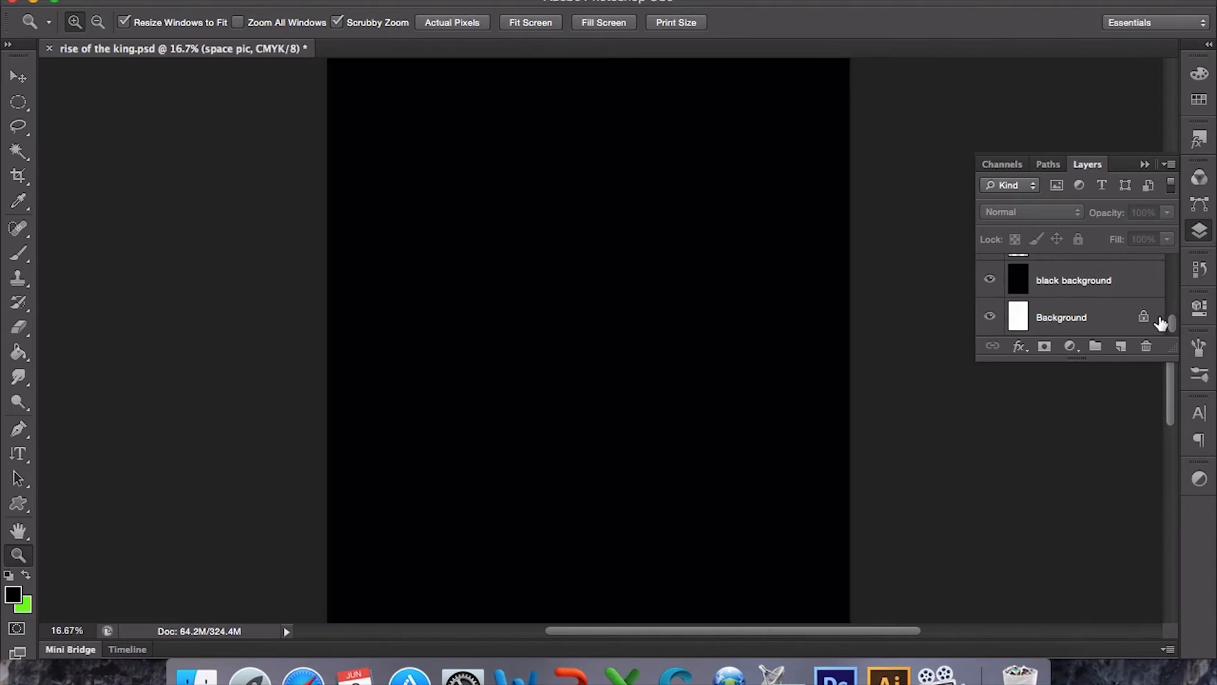
click(993, 279)
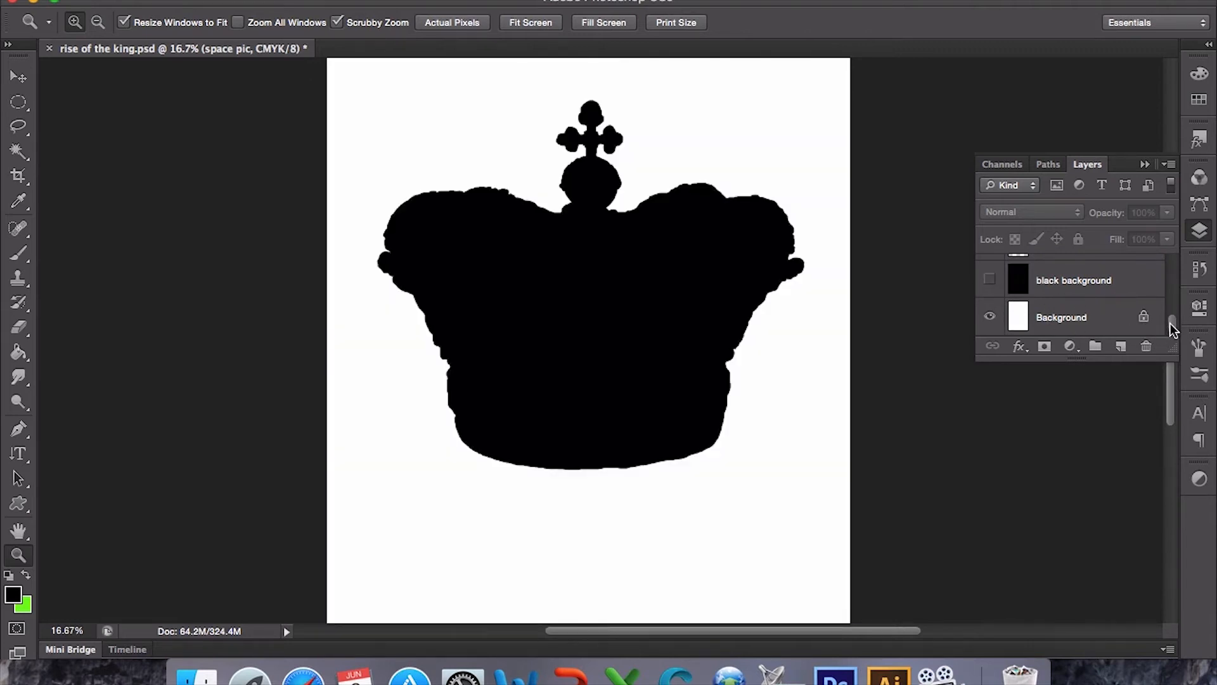
scroll(1170, 324, up, 2)
click(989, 305)
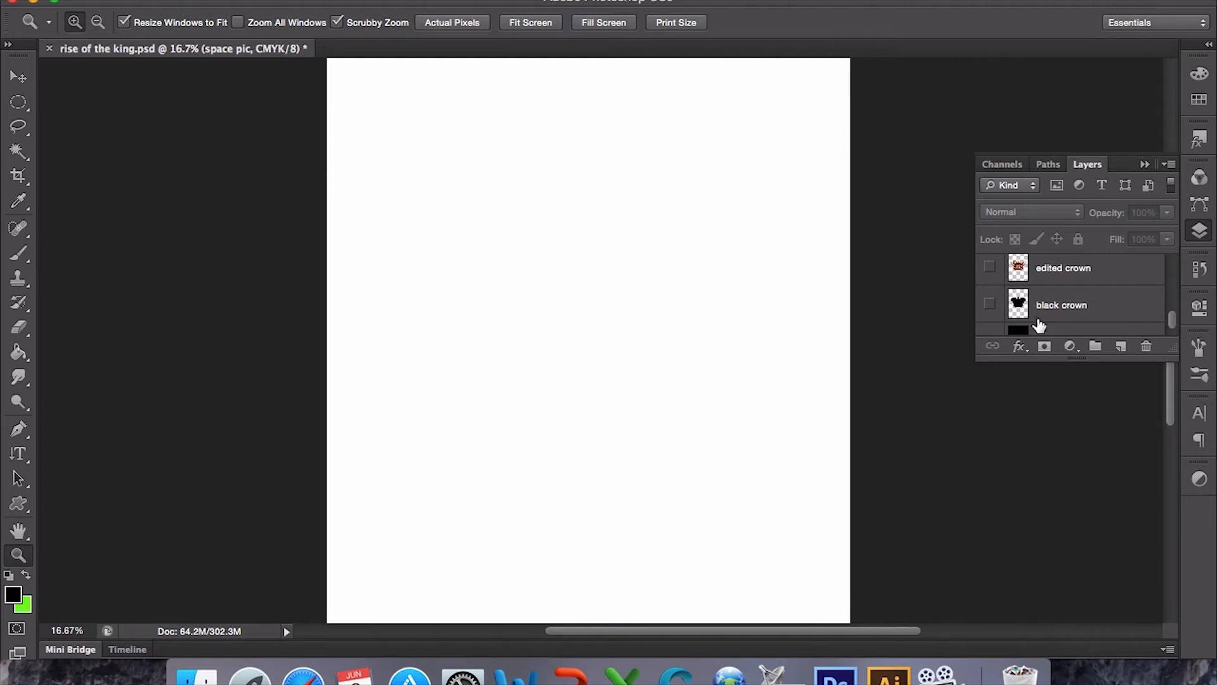
mouse_move(1175, 317)
mouse_down()
mouse_move(1169, 298)
mouse_move(1160, 317)
mouse_up()
click(989, 268)
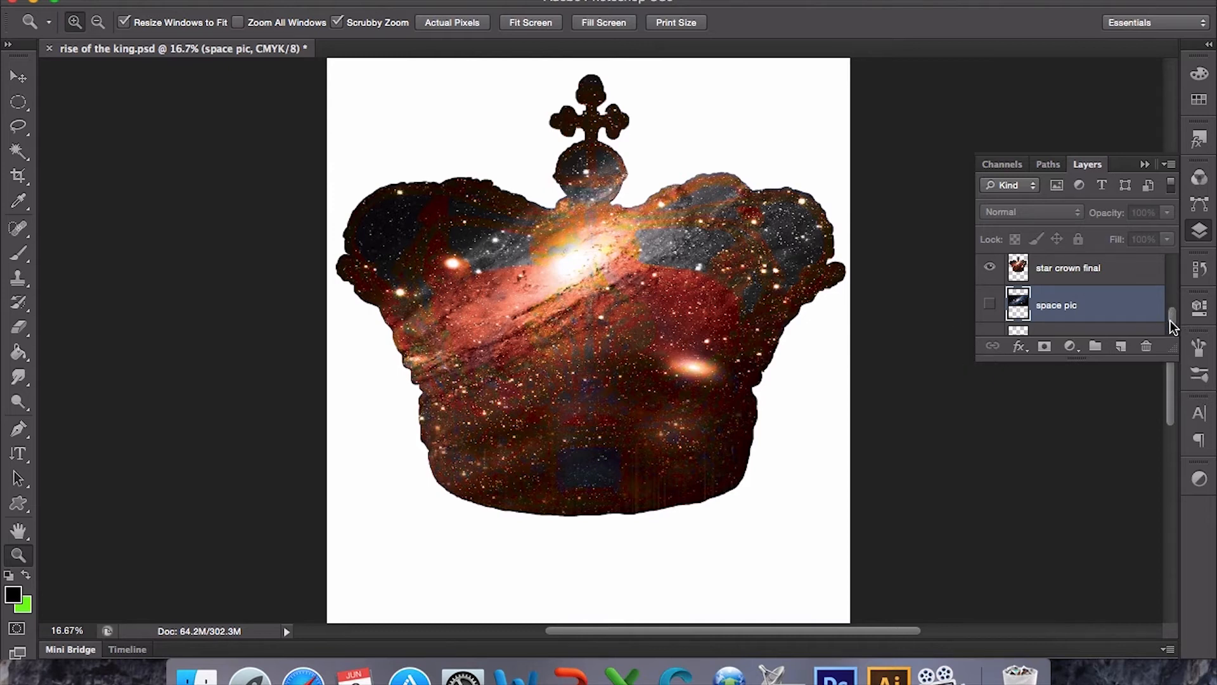
- Show the KING final text layer and make it the active layer
drag(1169, 309, 1172, 318)
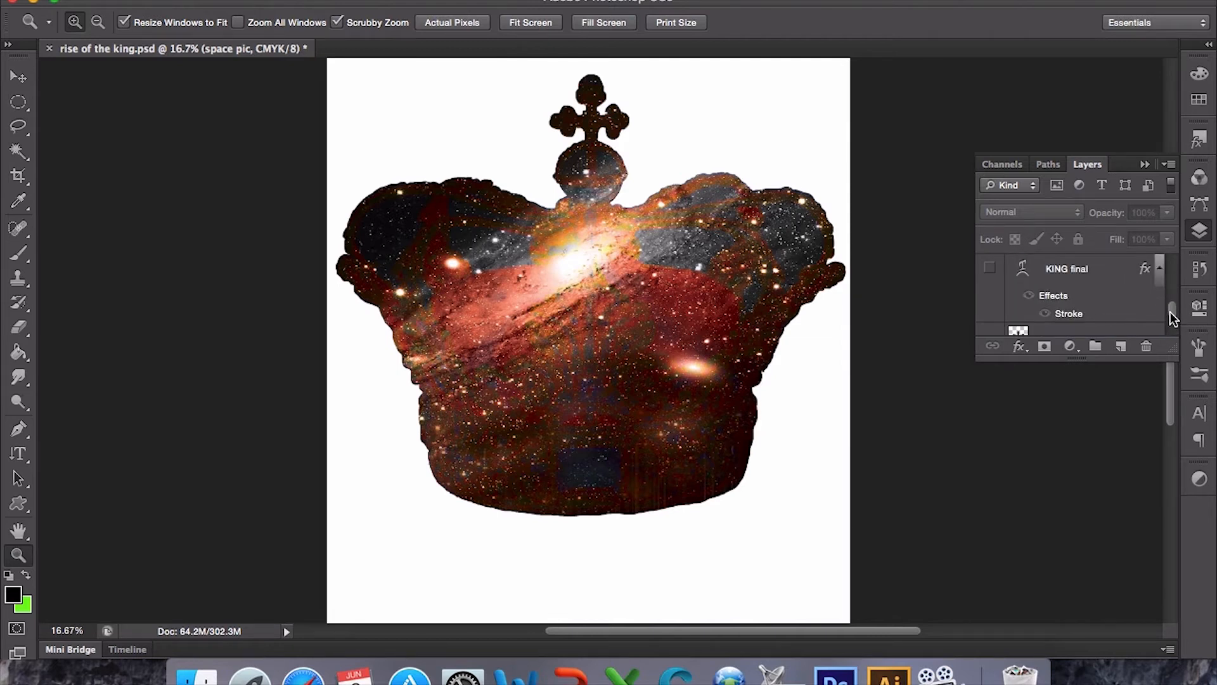
drag(1170, 311, 1167, 310)
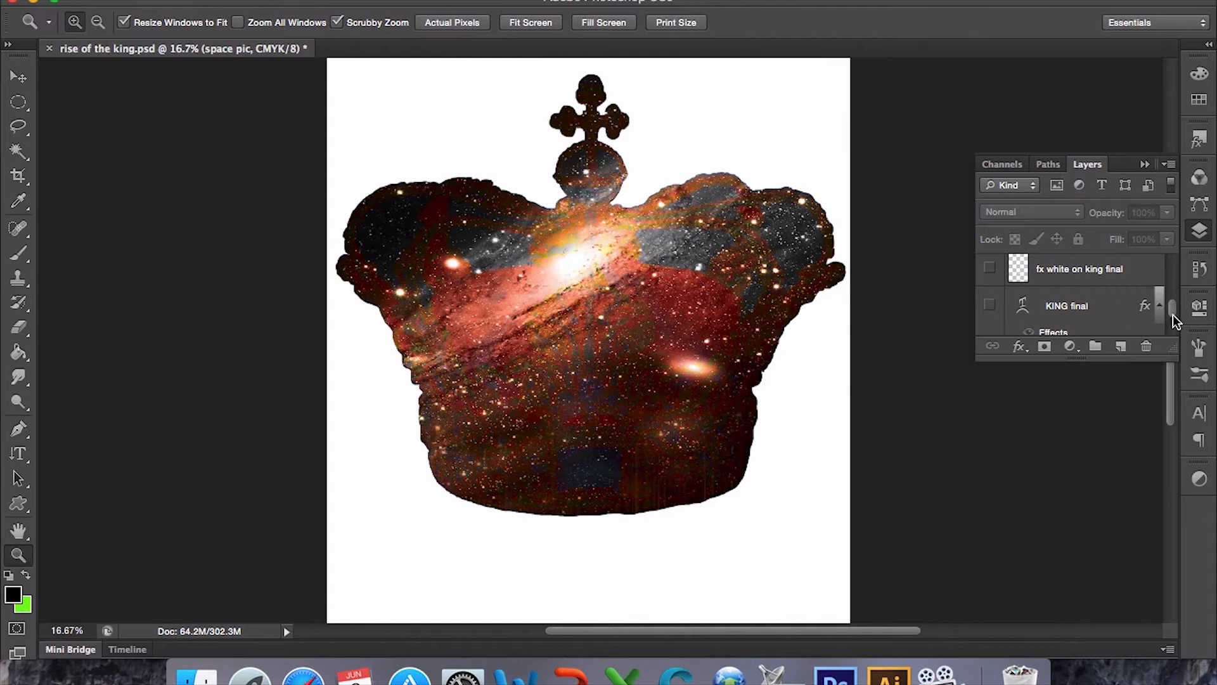
drag(1171, 312, 1165, 325)
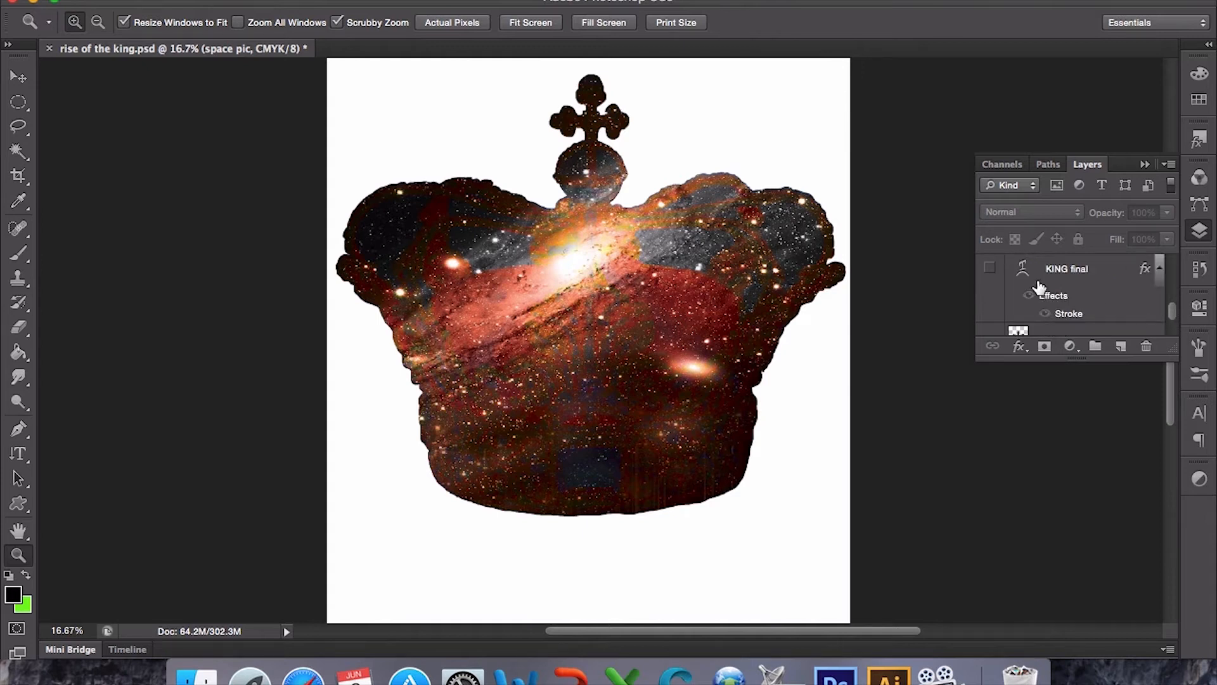
click(989, 271)
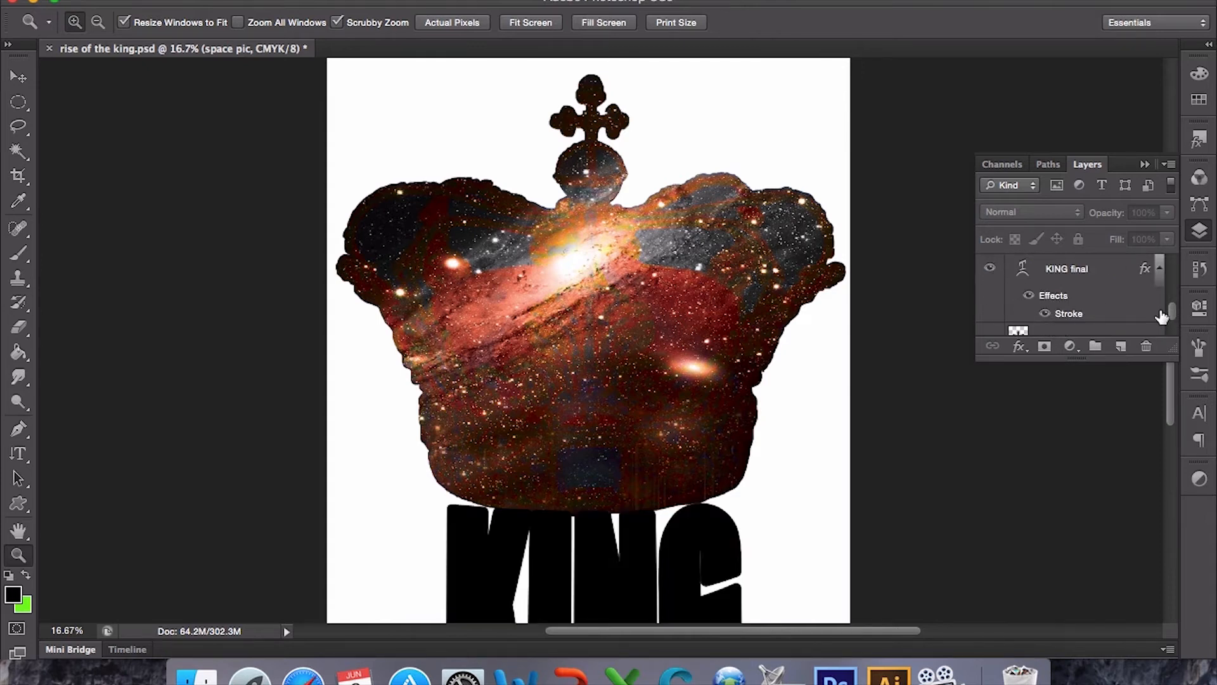
mouse_move(1173, 311)
mouse_down()
mouse_move(1170, 324)
mouse_move(1163, 297)
mouse_move(1159, 316)
mouse_up()
click(1104, 320)
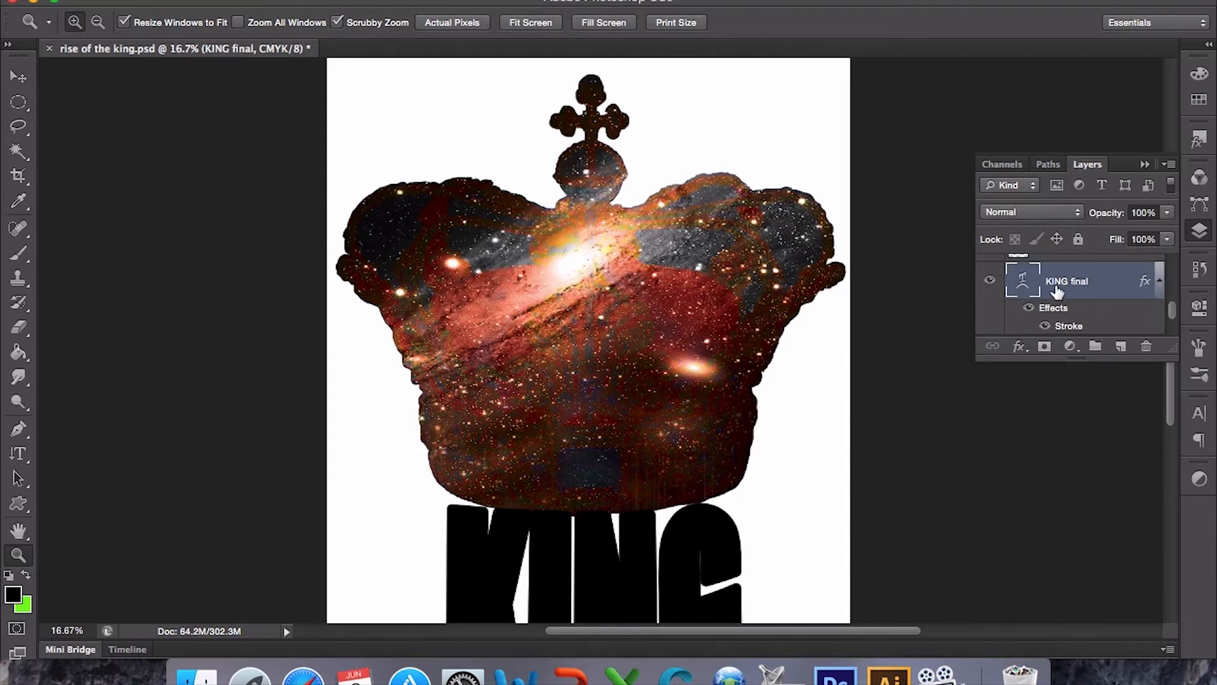
- Select the insides of all four KING letters with the Magic Wand, adding each letter to the selection
click(1144, 165)
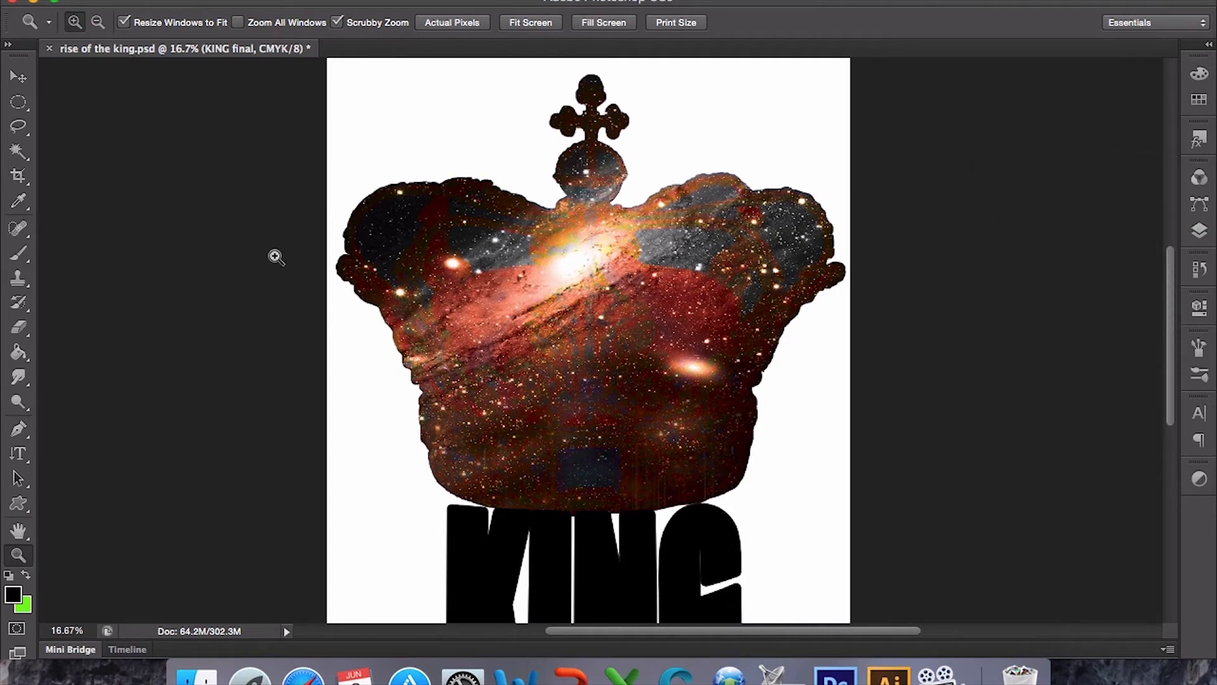
click(18, 151)
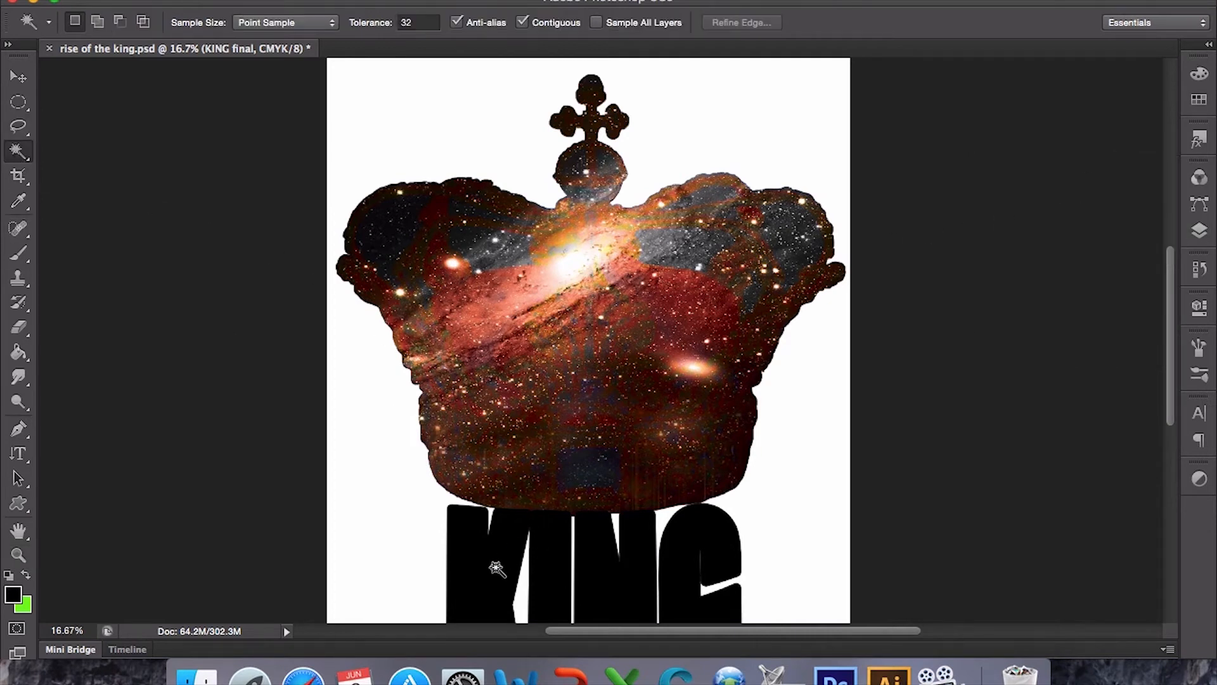
click(485, 584)
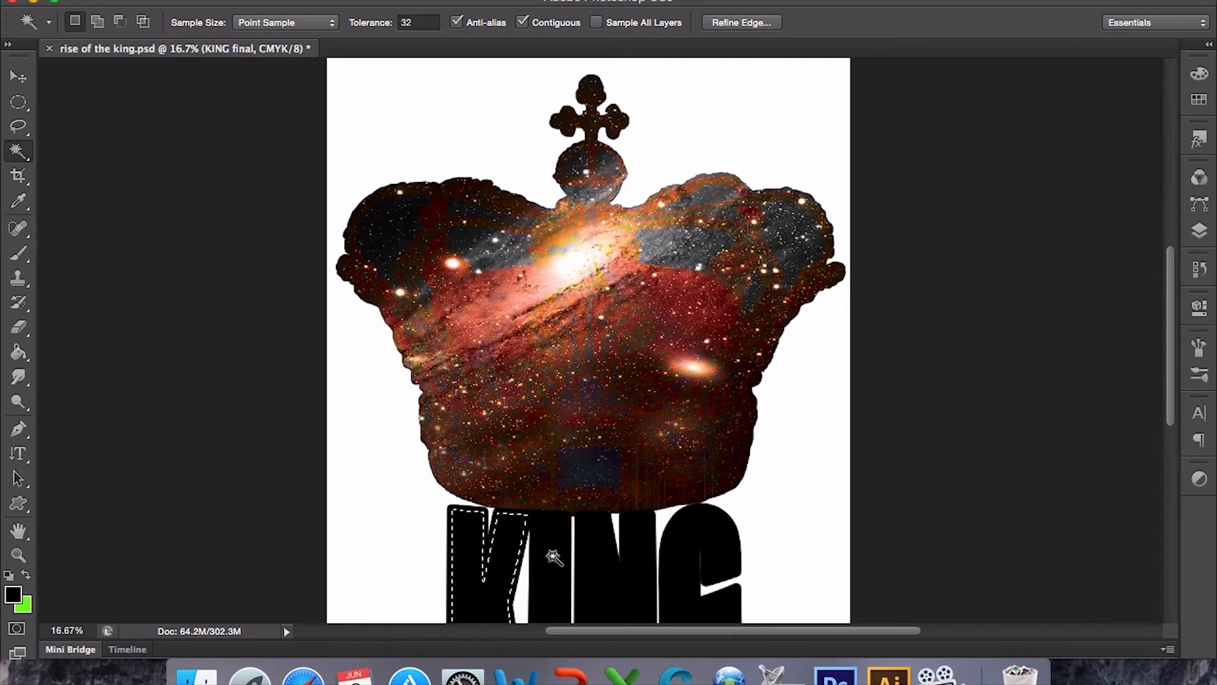
shift+click(569, 580)
shift+click(609, 573)
shift+click(688, 599)
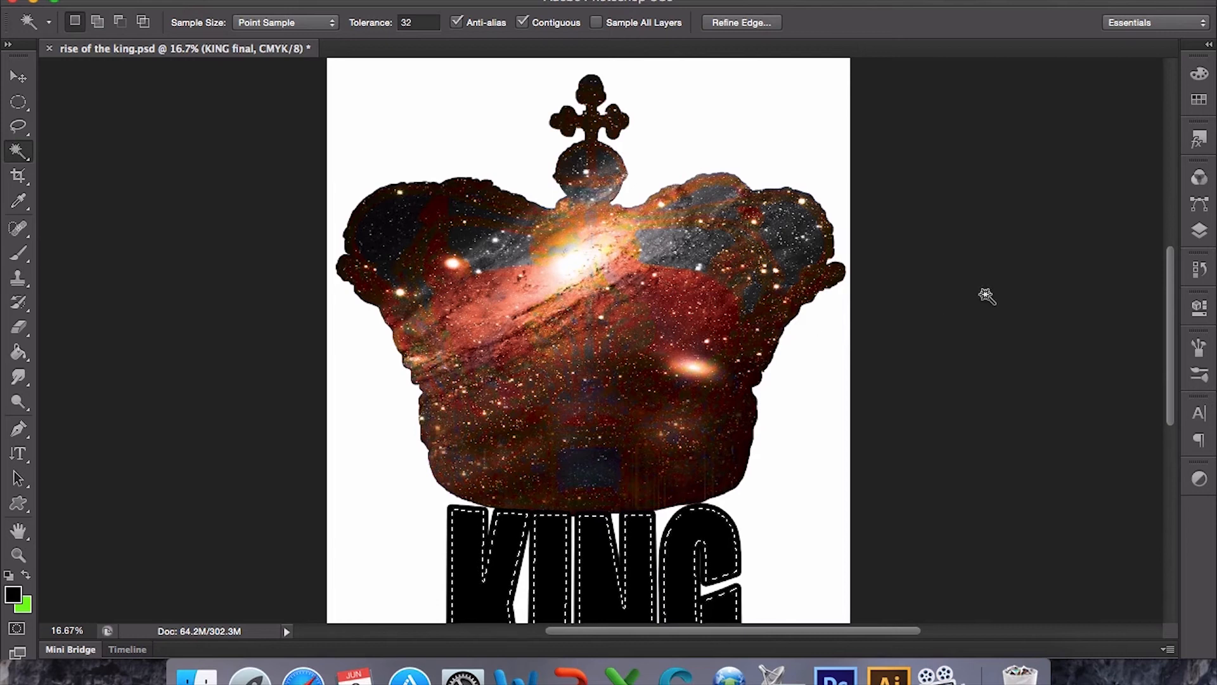
- Add a new layer above KING final, and sample the crown's red starry area on star crown final as the Clone Stamp source
click(1199, 231)
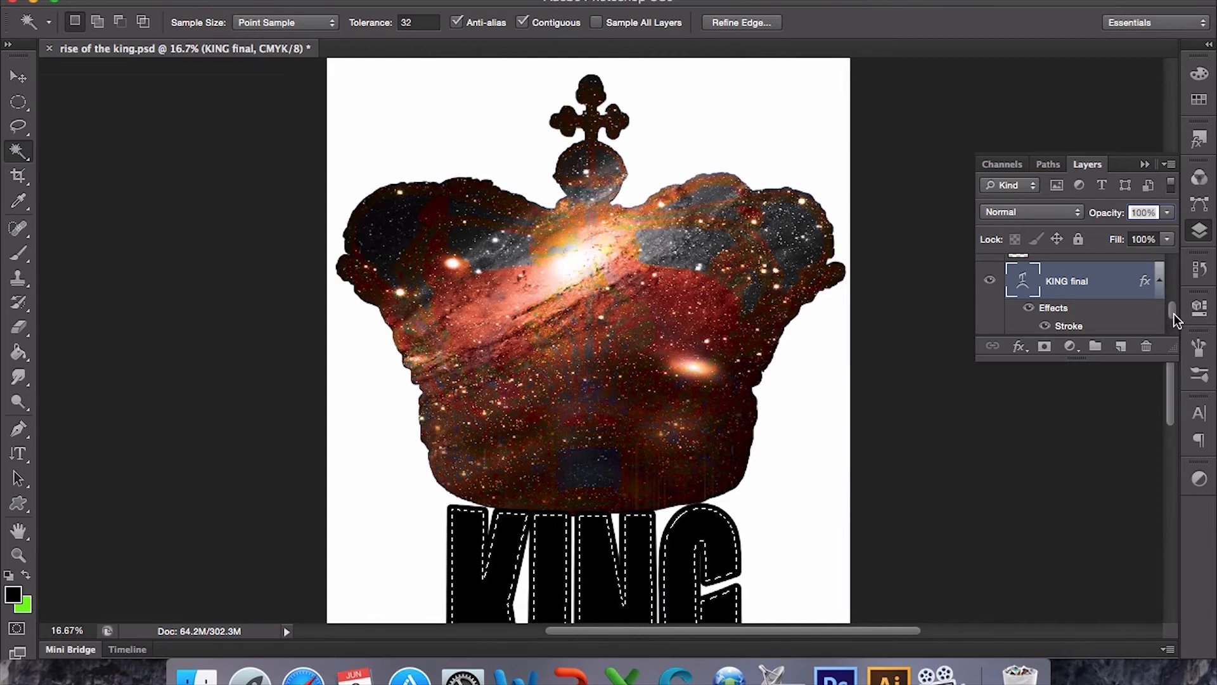
click(1121, 346)
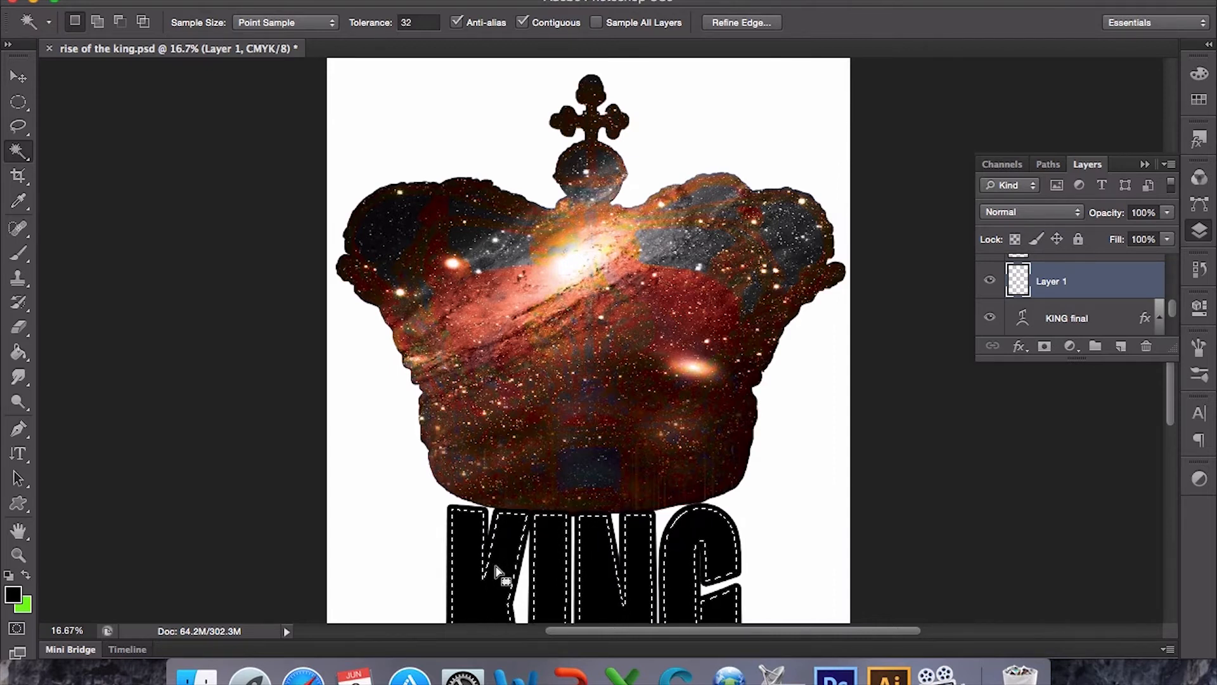
click(18, 277)
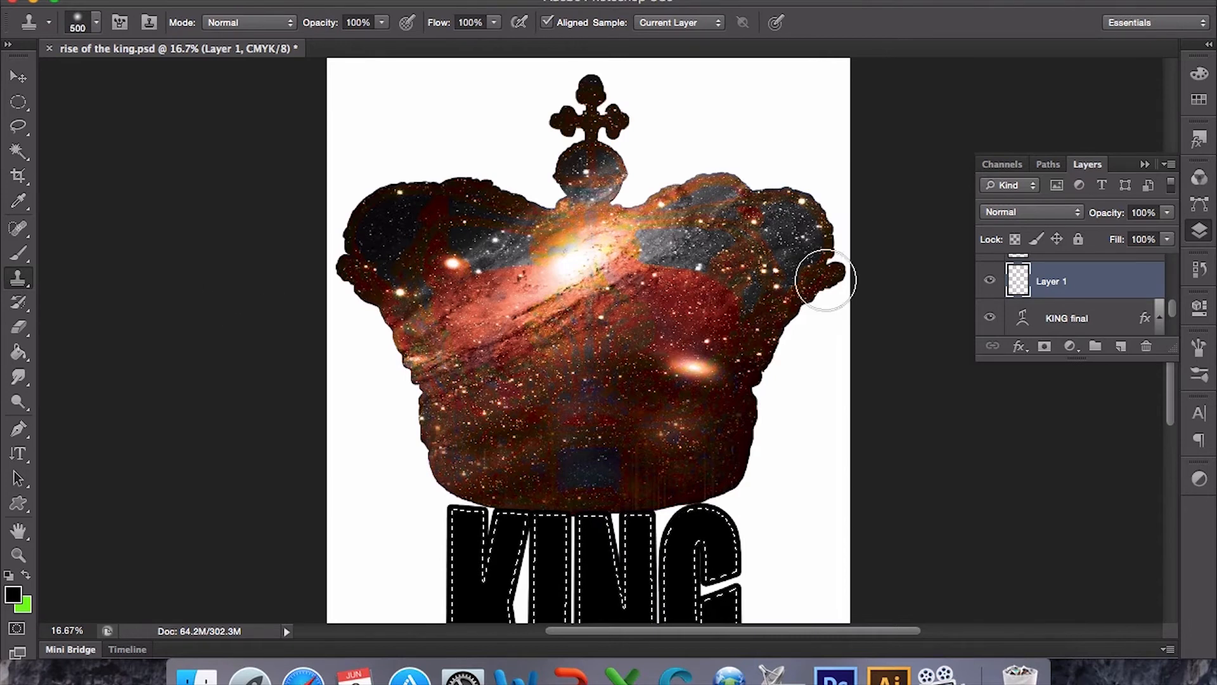
scroll(1174, 303, down, 5)
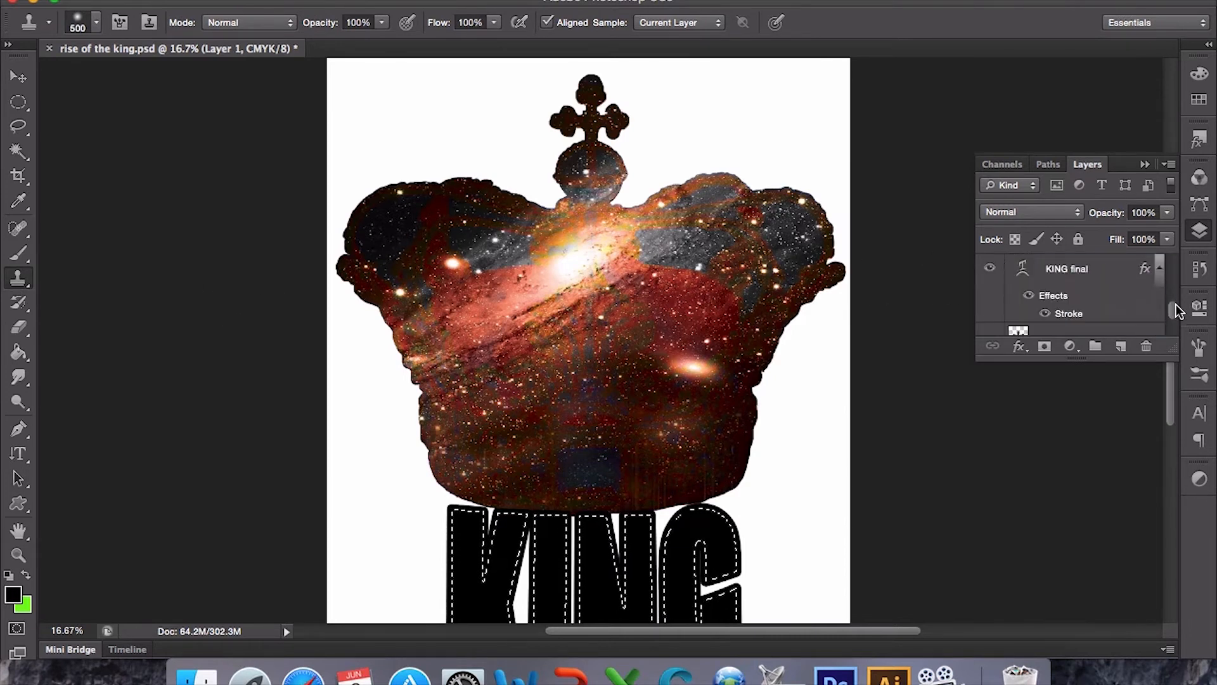
click(1113, 281)
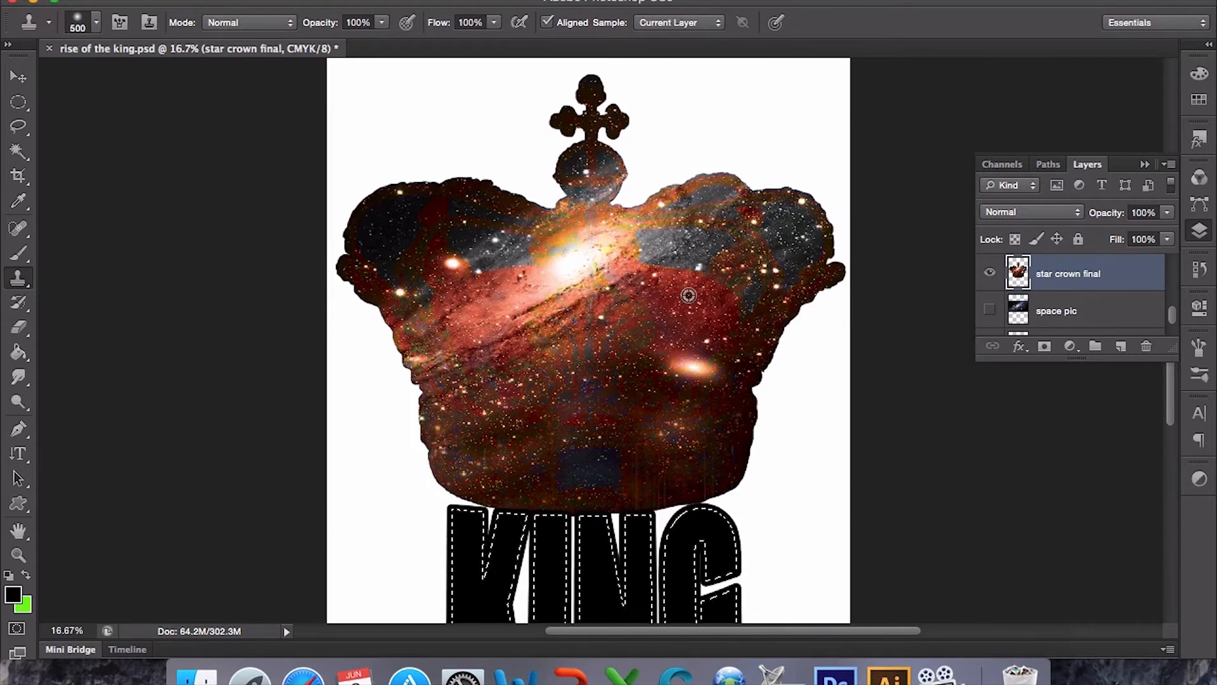
alt+click(688, 295)
- Try to clone the crown's starry texture into the letter G on the star crown final layer, and undo the stroke
drag(681, 561, 663, 583)
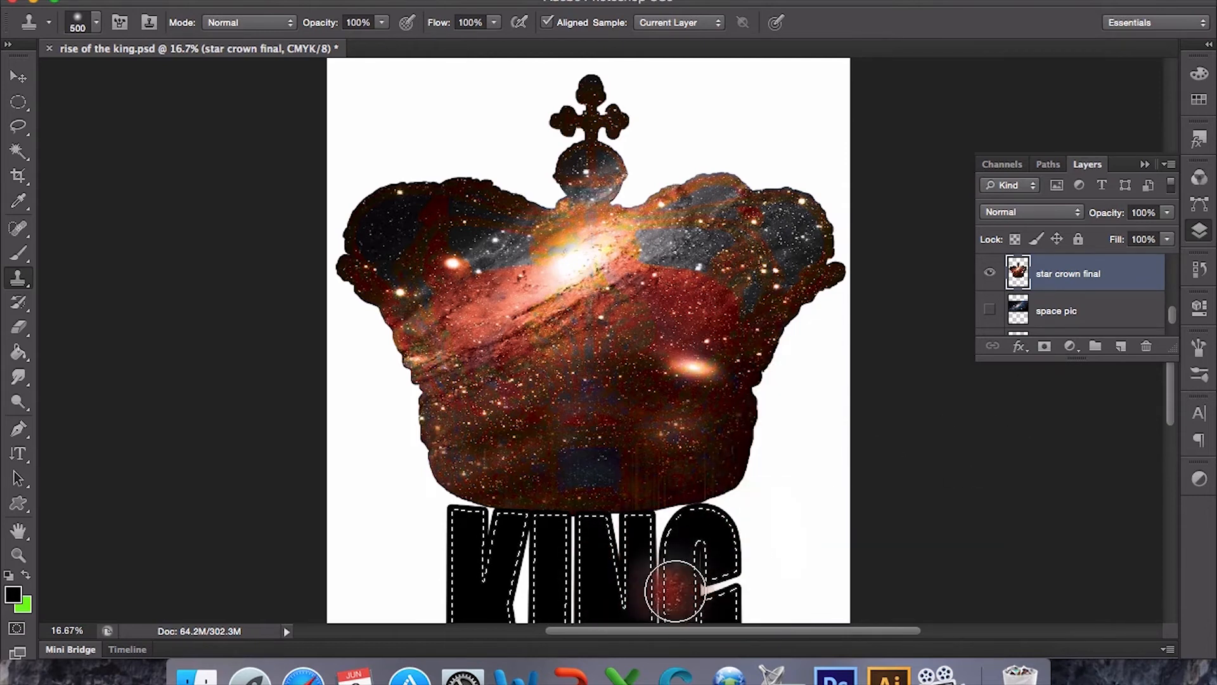
key(ctrl+z)
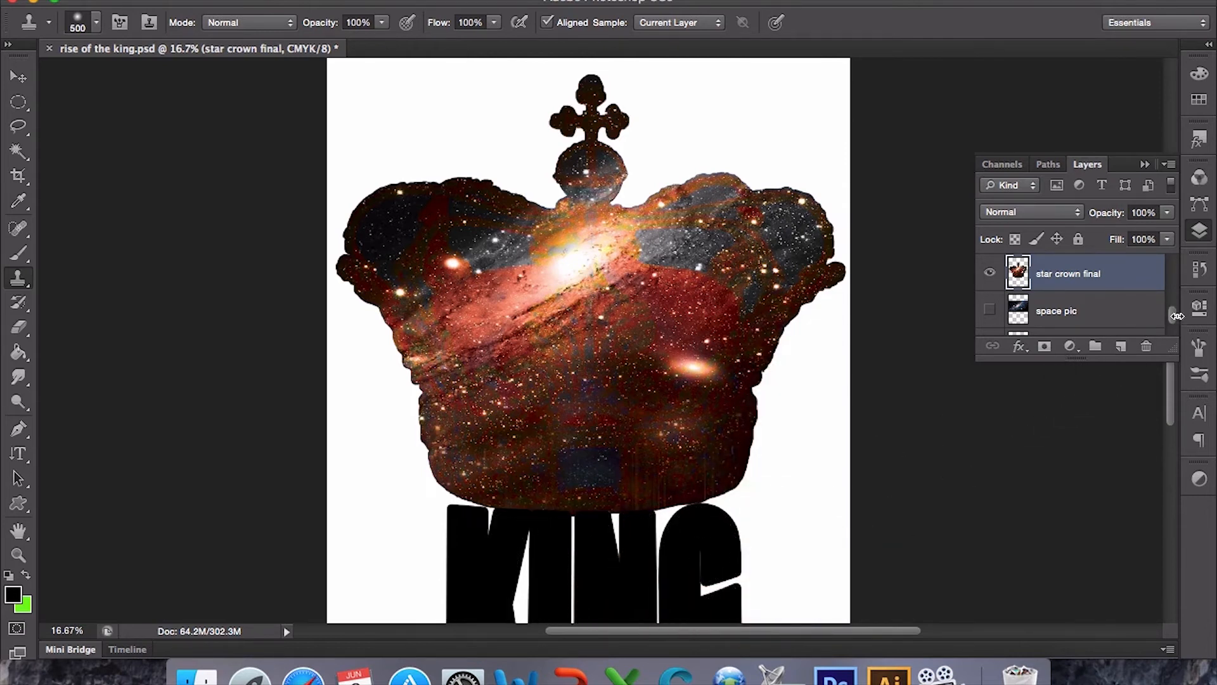
scroll(1170, 317, up, 1)
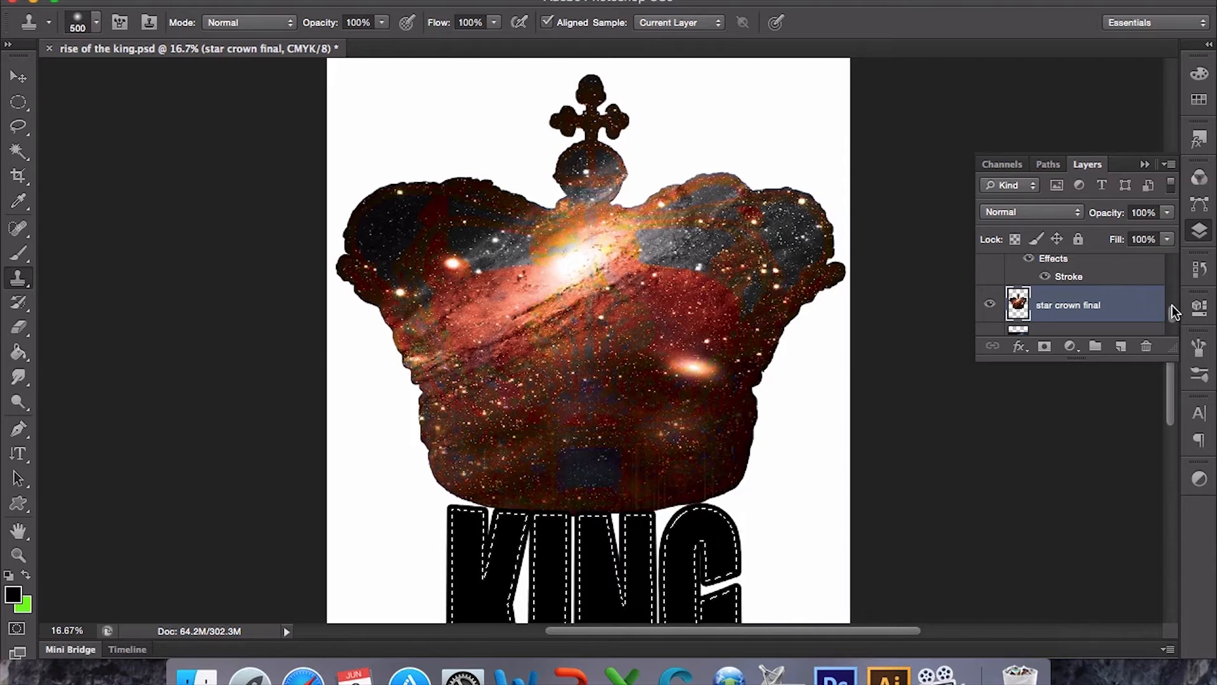
- Make Layer 1 active and clone the crown's starry texture into the lower parts of the letters G and N
scroll(1172, 307, down, 4)
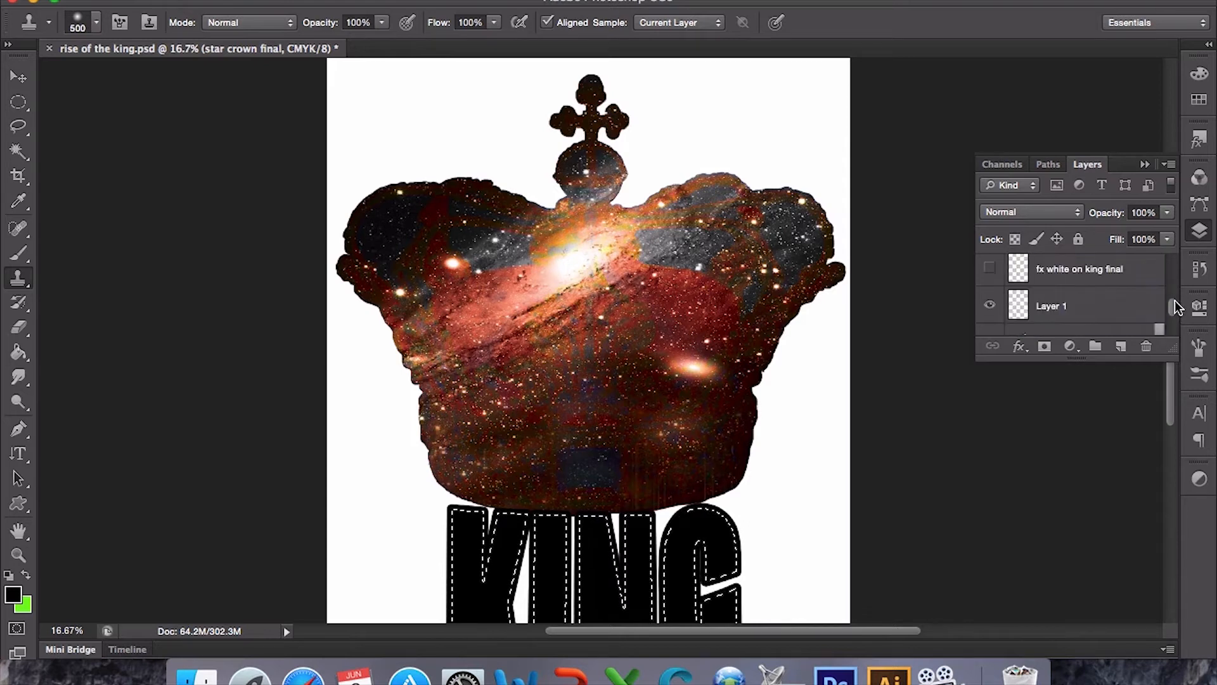
click(1093, 319)
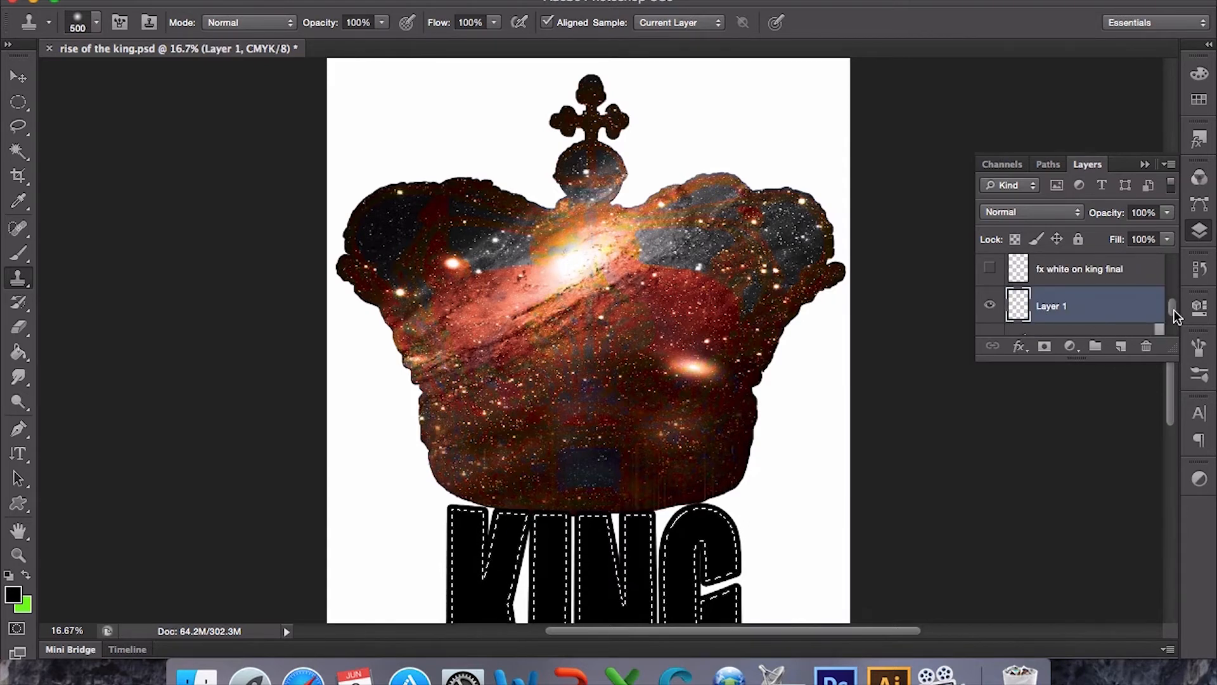
scroll(1174, 310, down, 6)
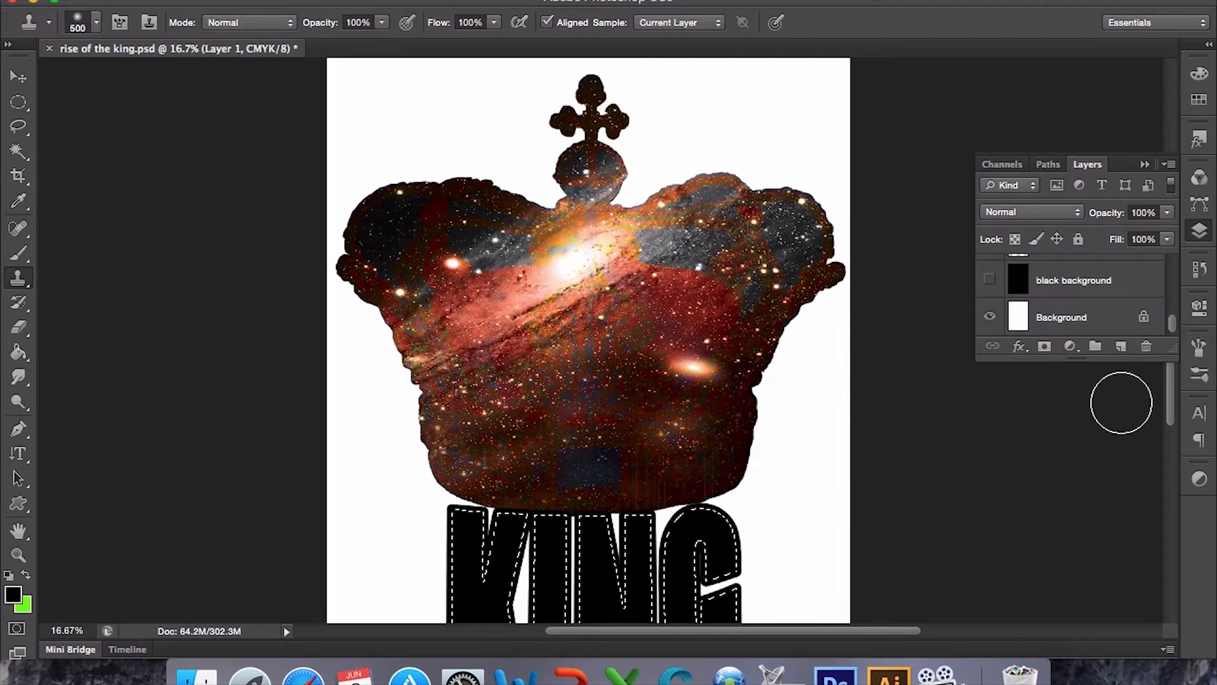
drag(1166, 390, 1168, 454)
mouse_move(735, 521)
mouse_down()
mouse_move(733, 503)
mouse_move(701, 533)
mouse_up()
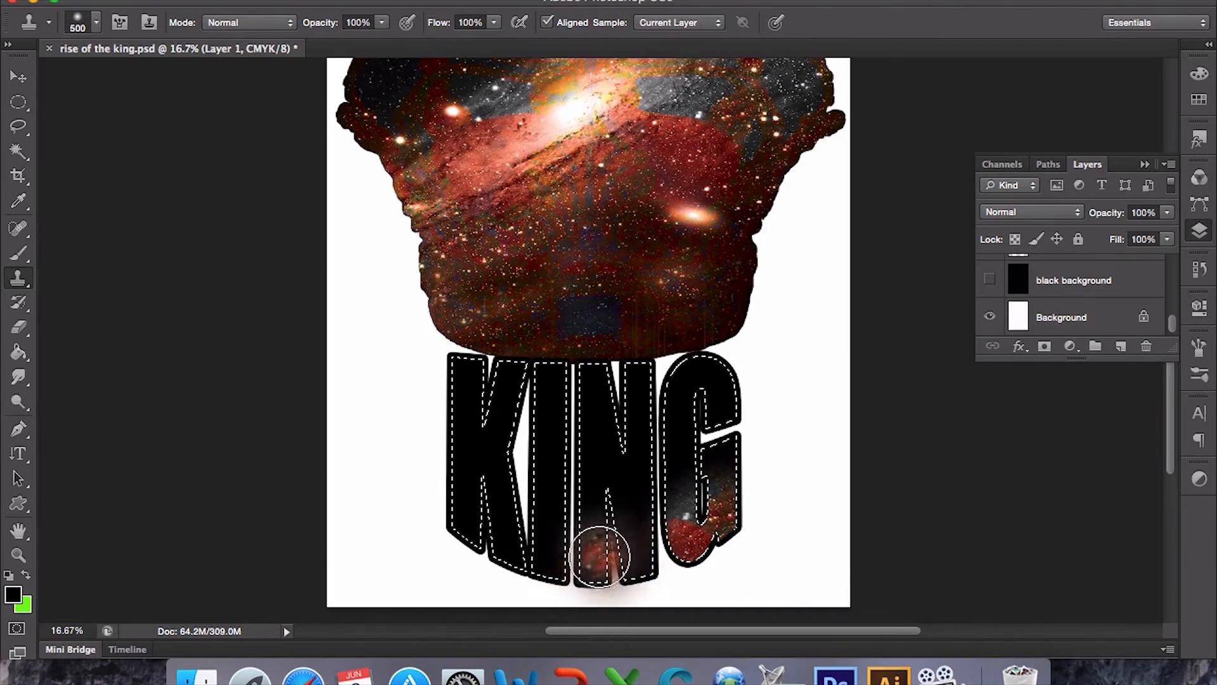
drag(634, 558, 648, 531)
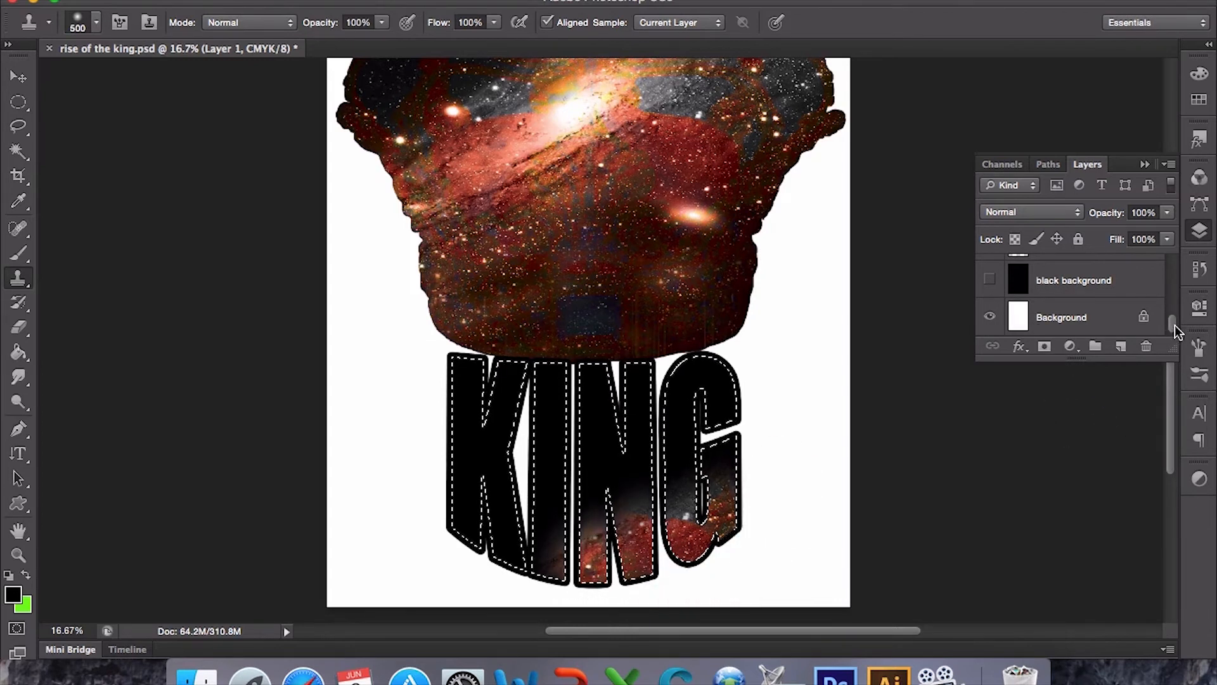
- Delete Layer 1 with its cloned texture and deselect the KING letter selection
scroll(1173, 327, up, 8)
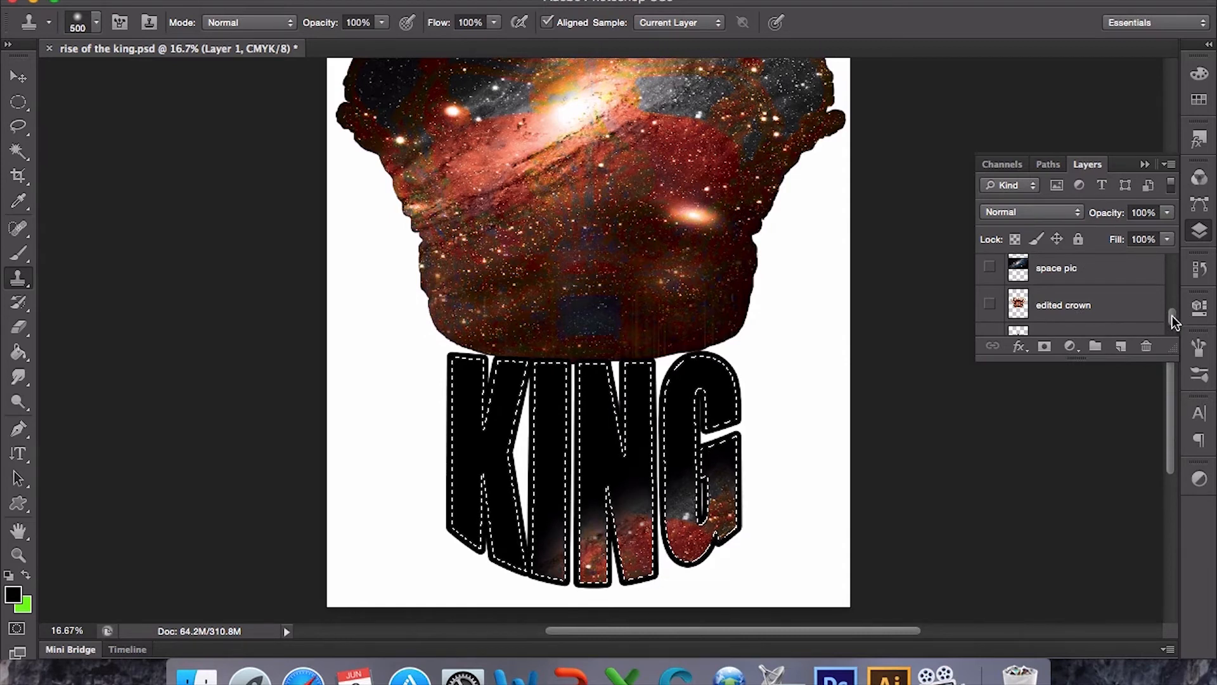
scroll(1172, 315, up, 3)
scroll(1177, 309, up, 3)
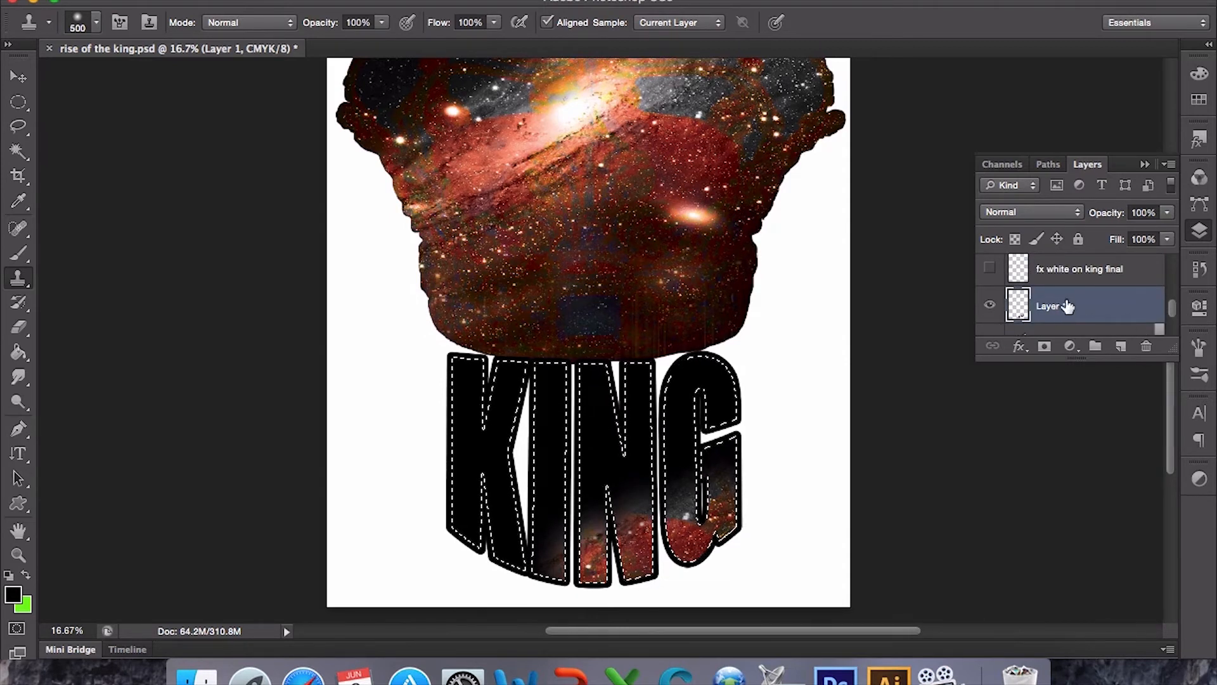
click(989, 306)
drag(1100, 317, 1146, 346)
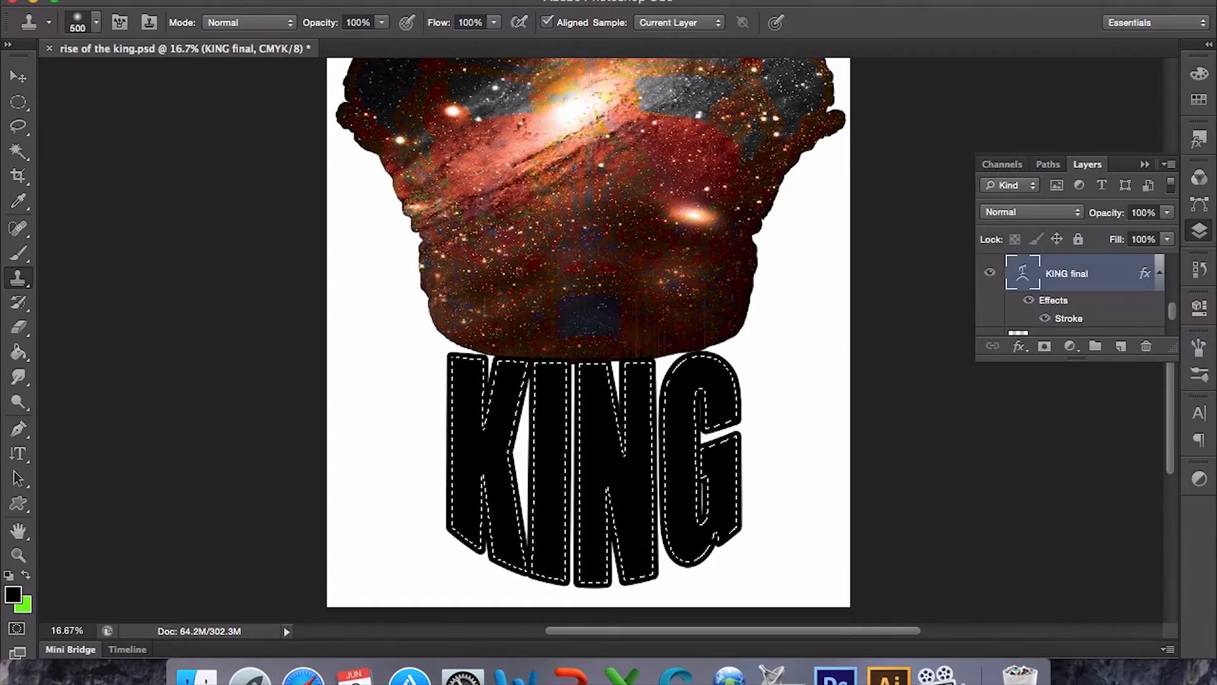
click(395, 1)
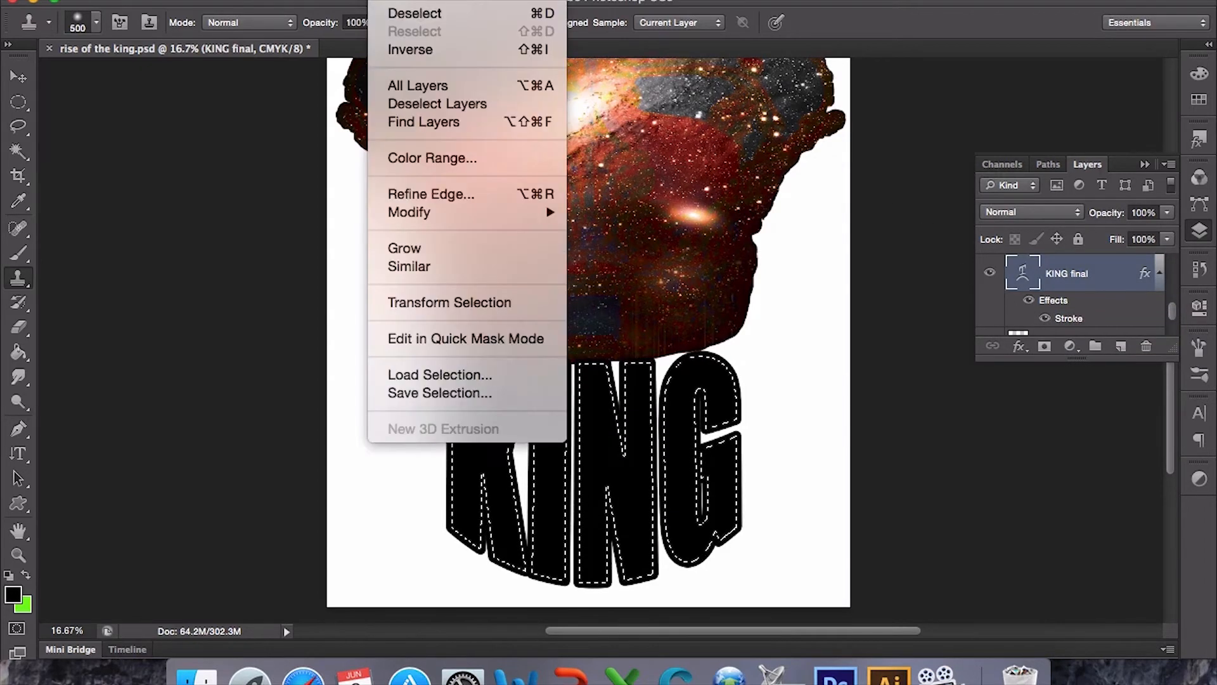
click(415, 14)
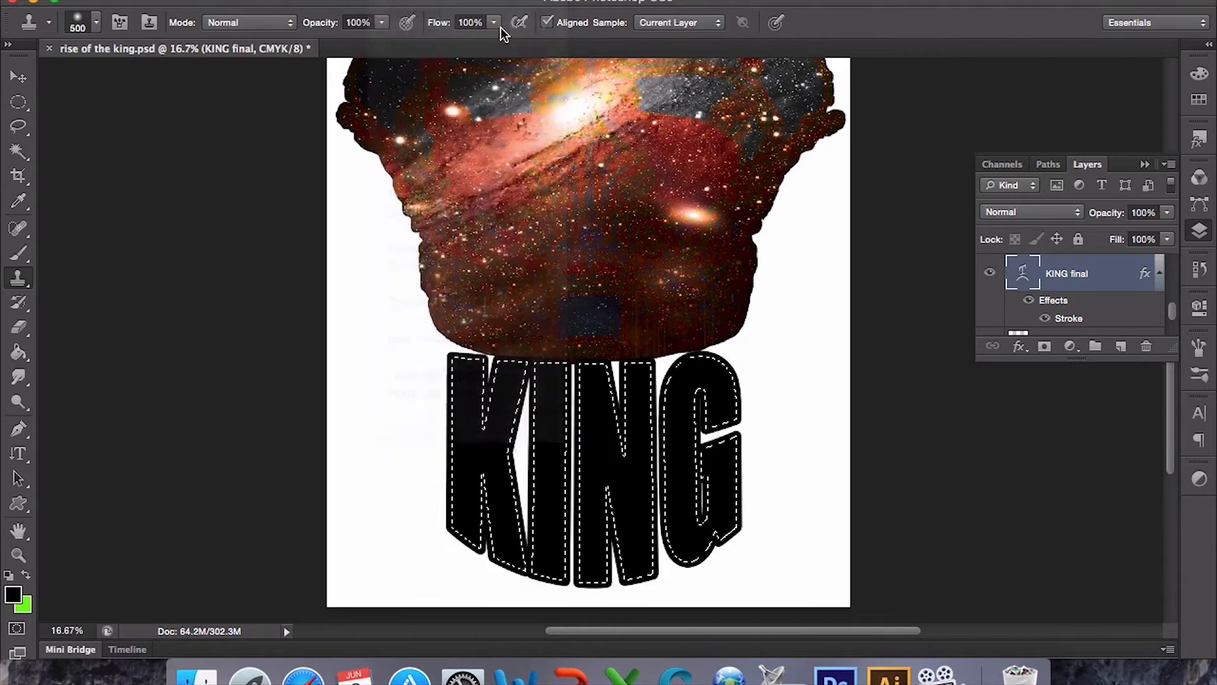
- Show the fx on king final layer to put the prepared starry texture on the KING letters
drag(1172, 317, 1173, 279)
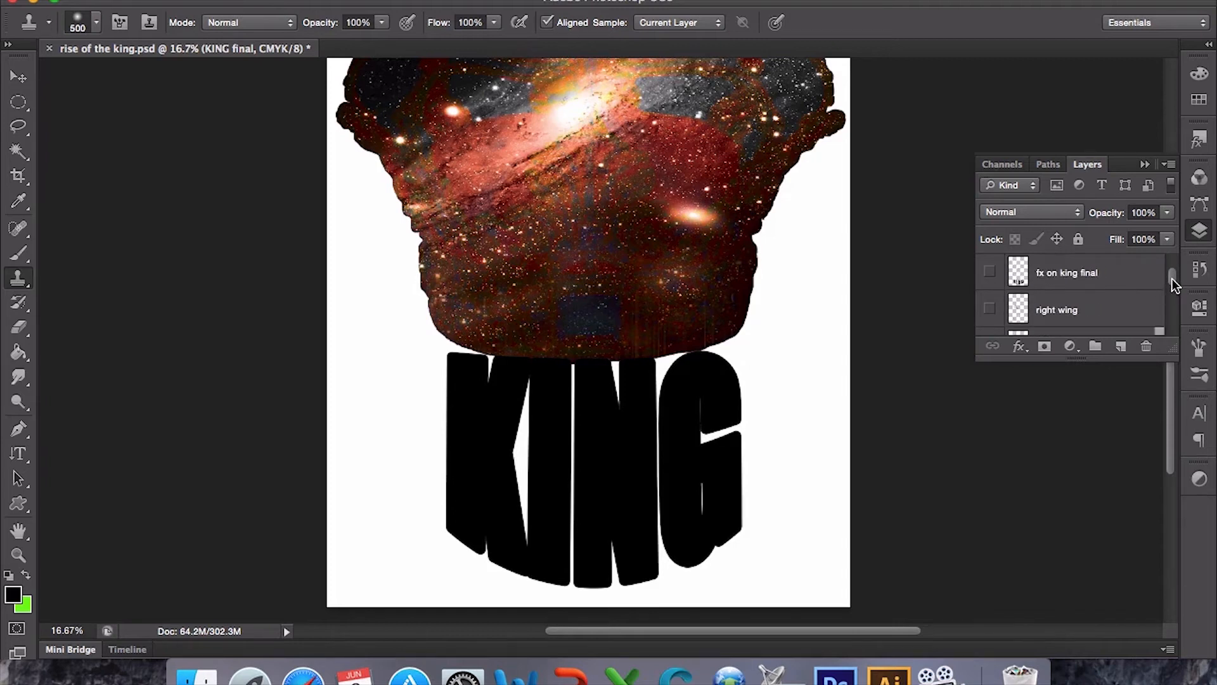
click(990, 272)
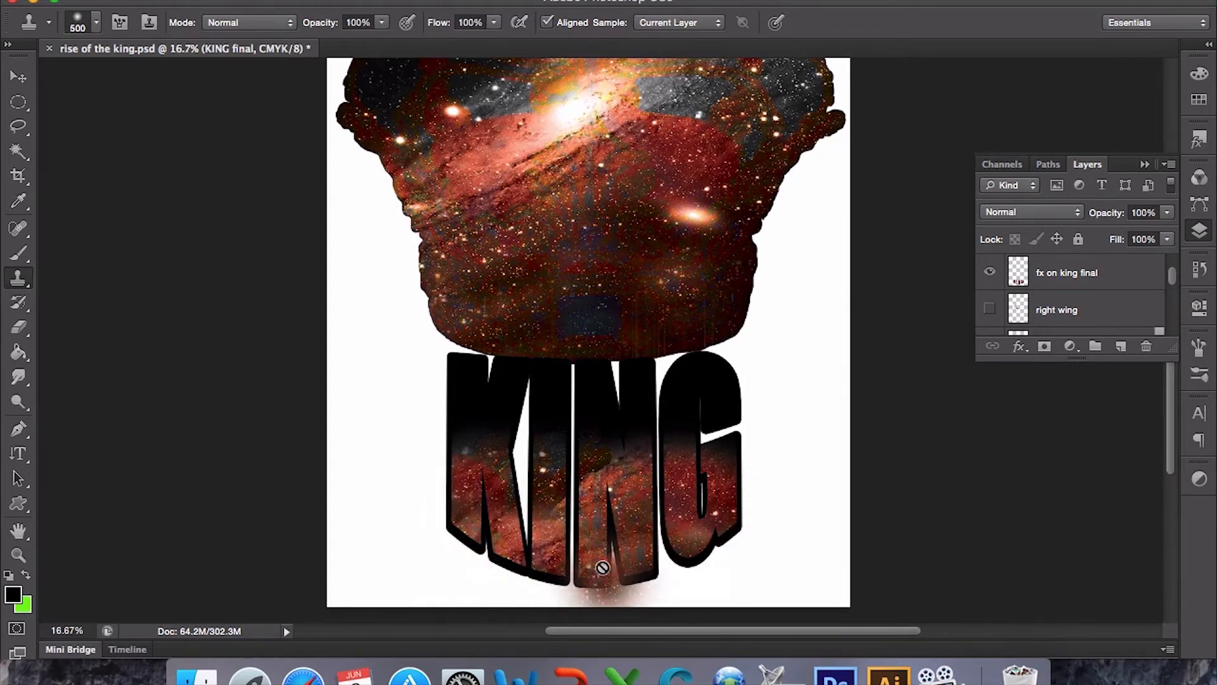
click(669, 542)
click(649, 247)
click(705, 448)
click(737, 239)
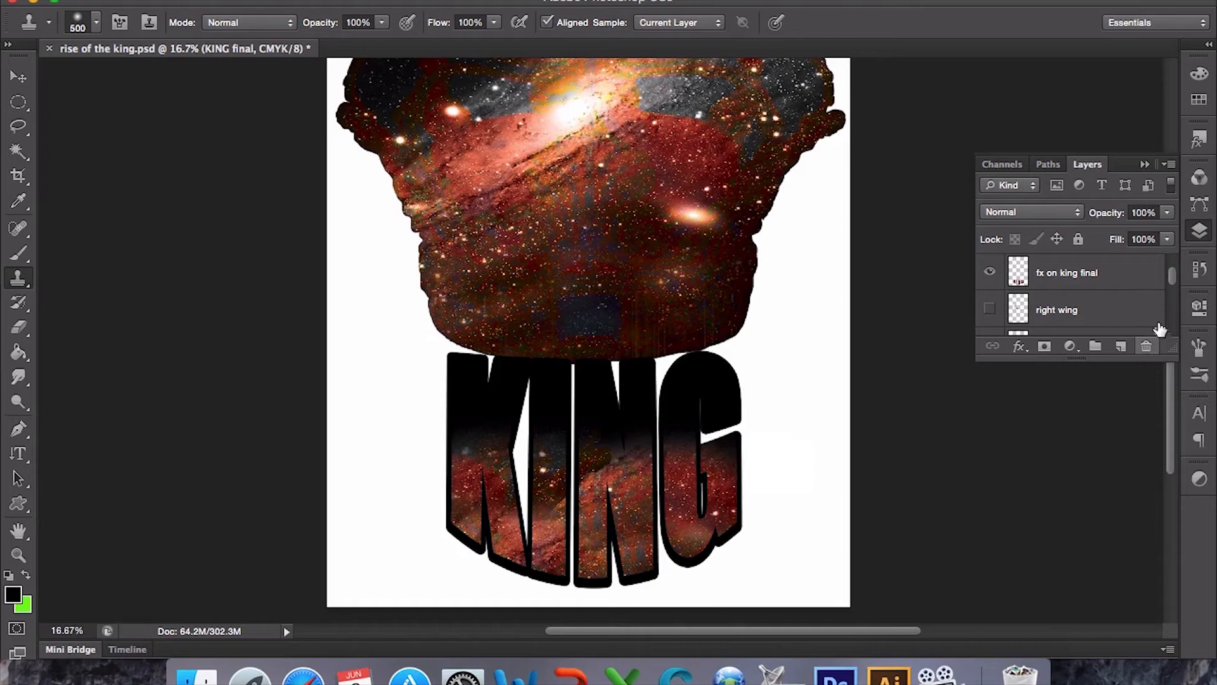
- Show the fx white on king final layer to add the white highlights to the KING letters
scroll(1170, 283, down, 4)
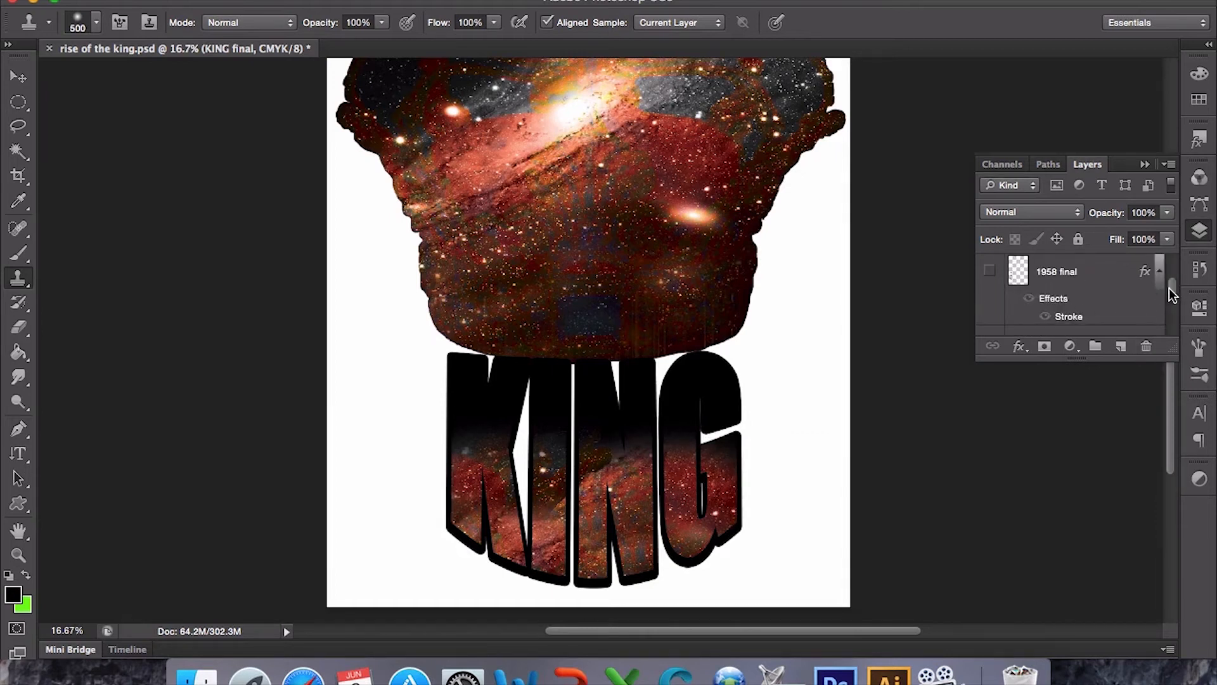
scroll(1174, 287, up, 4)
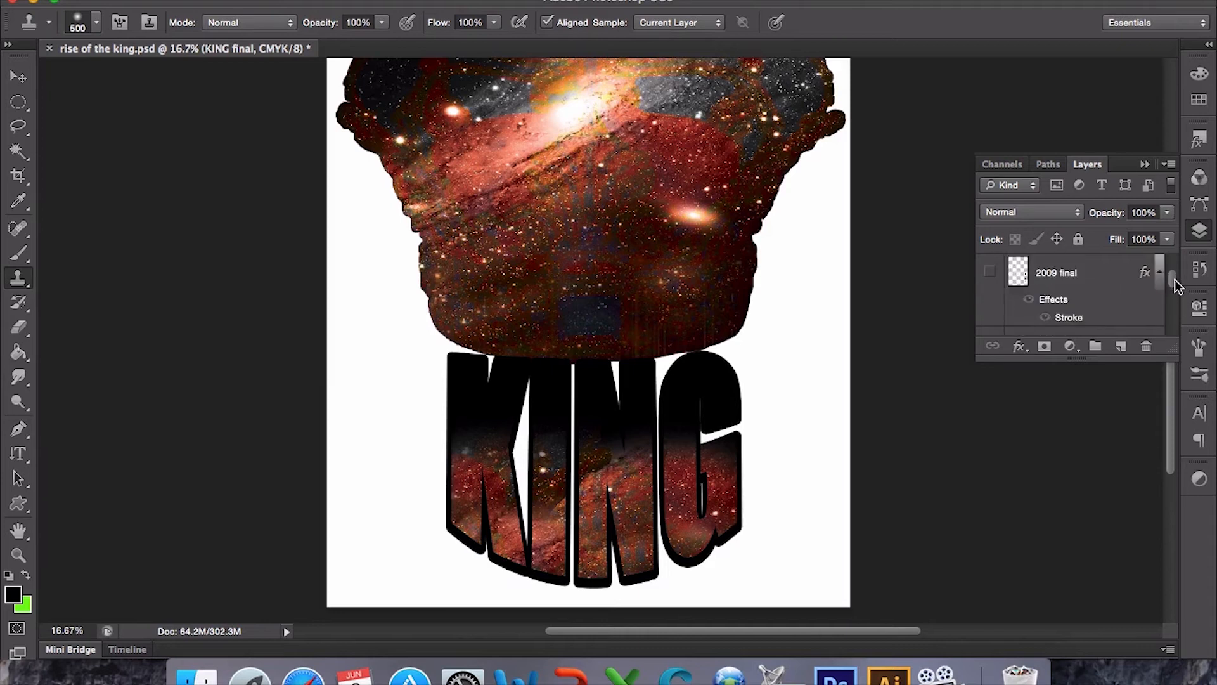
scroll(1174, 282, up, 2)
scroll(1173, 279, down, 1)
scroll(1173, 279, down, 3)
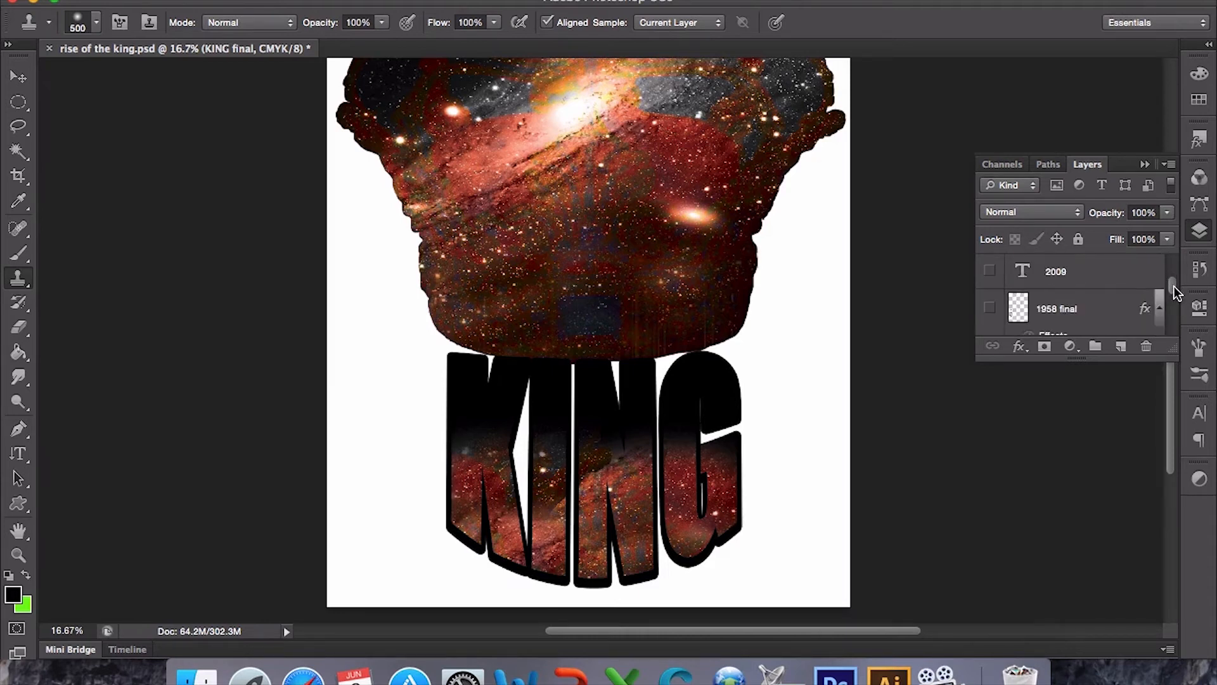
scroll(1174, 292, up, 1)
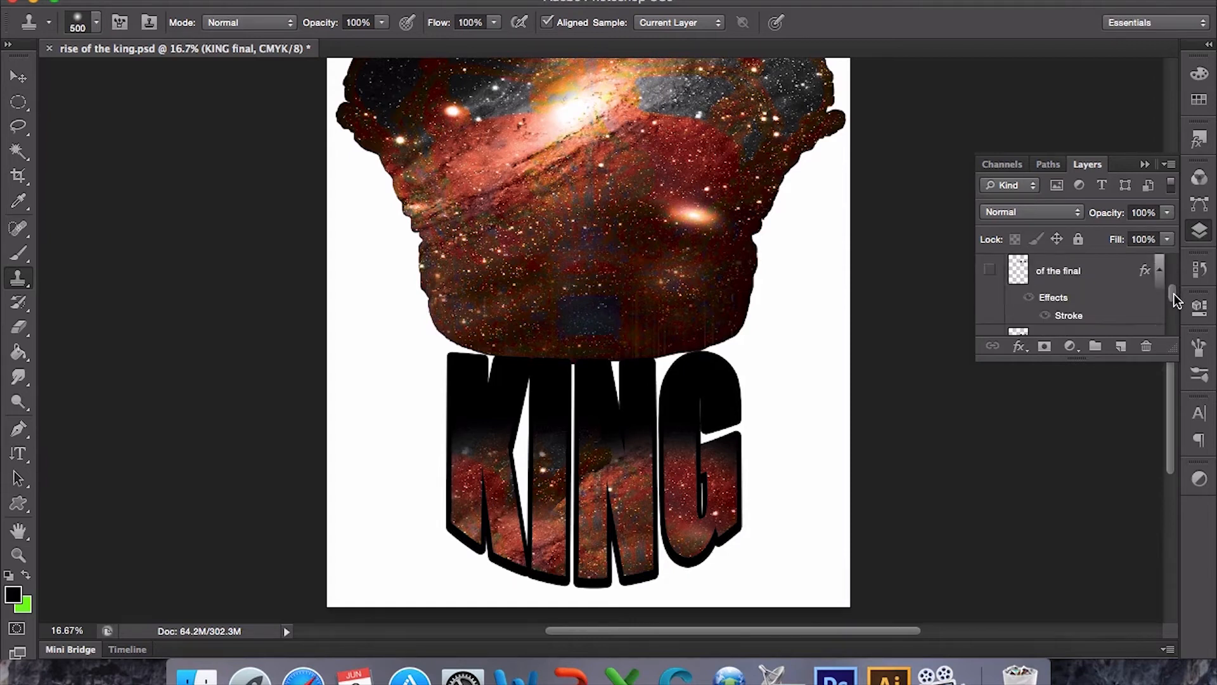
scroll(1174, 295, down, 3)
scroll(1172, 298, up, 1)
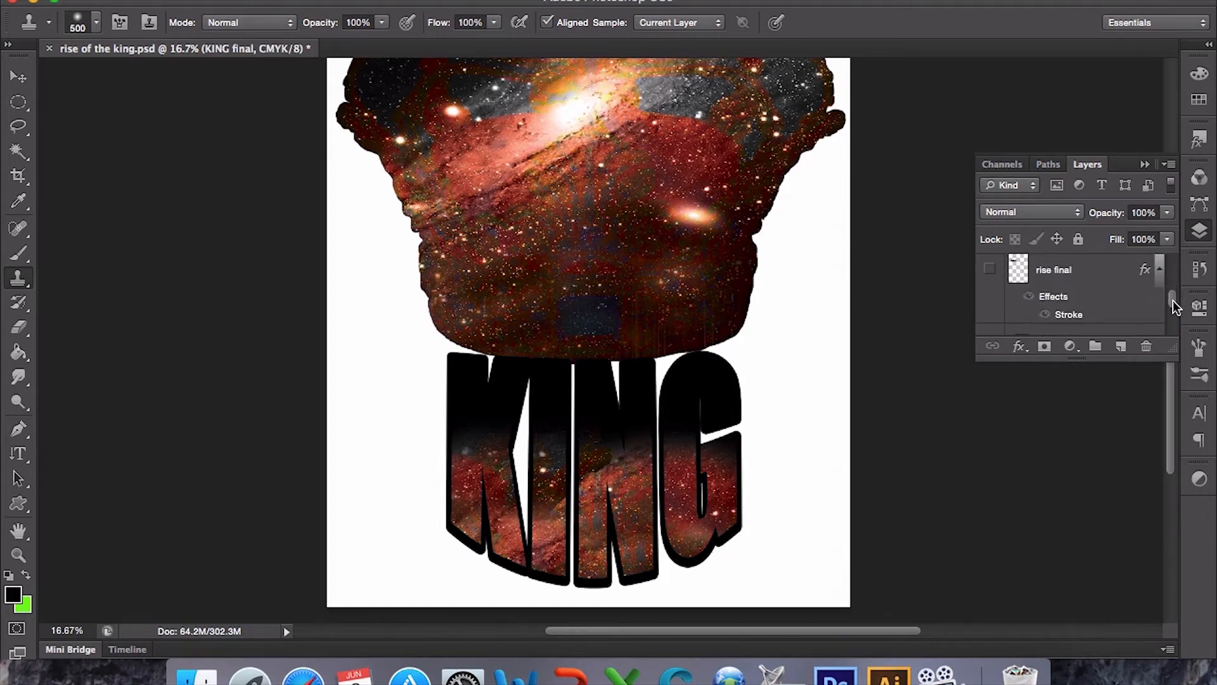
scroll(1170, 304, down, 3)
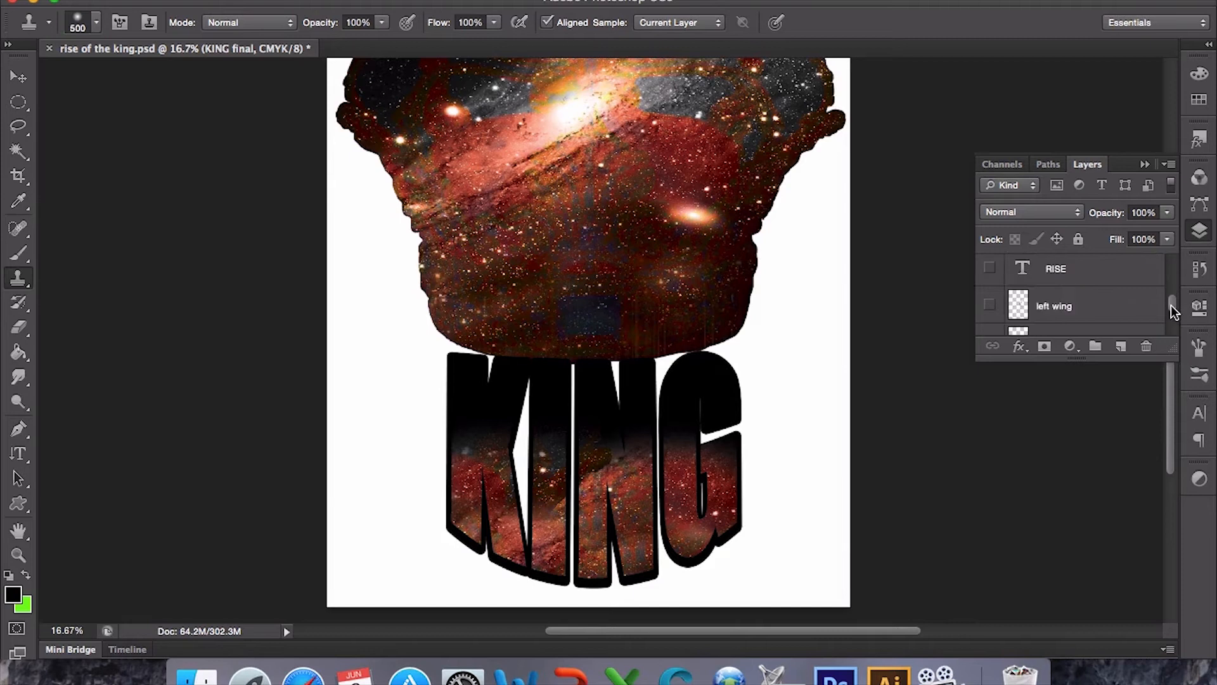
scroll(1171, 307, down, 1)
scroll(1170, 307, up, 1)
scroll(1169, 306, down, 1)
scroll(1169, 308, down, 1)
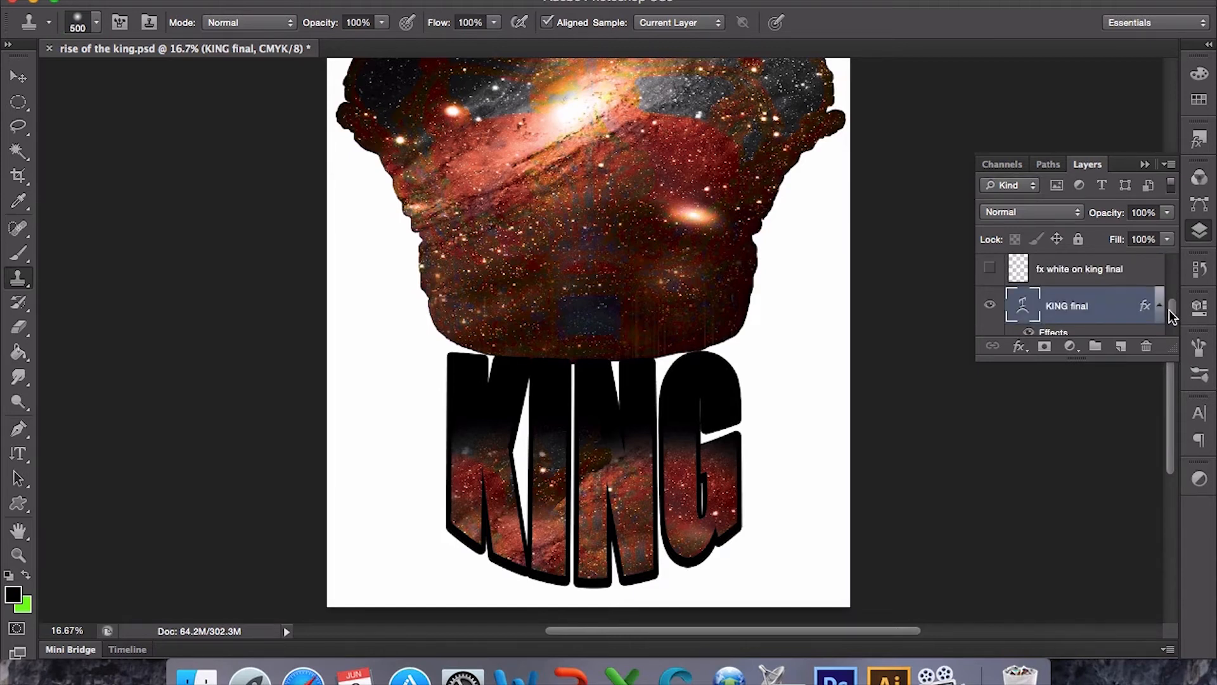
scroll(1169, 310, down, 1)
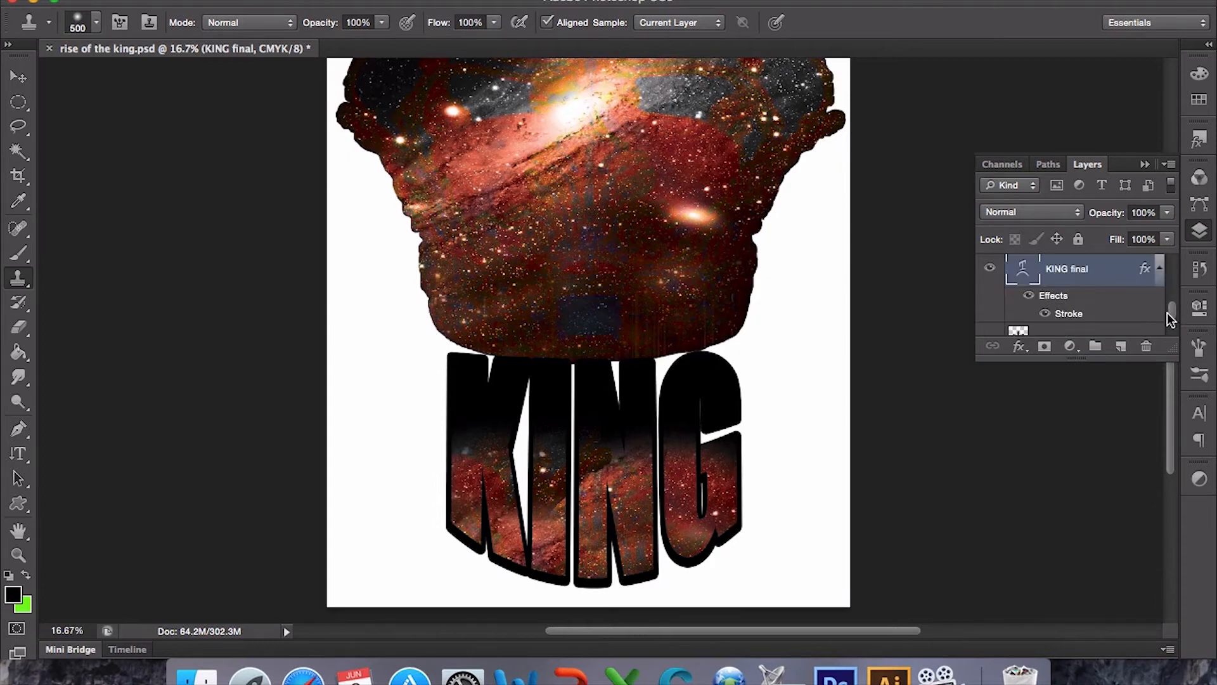
scroll(1169, 313, up, 1)
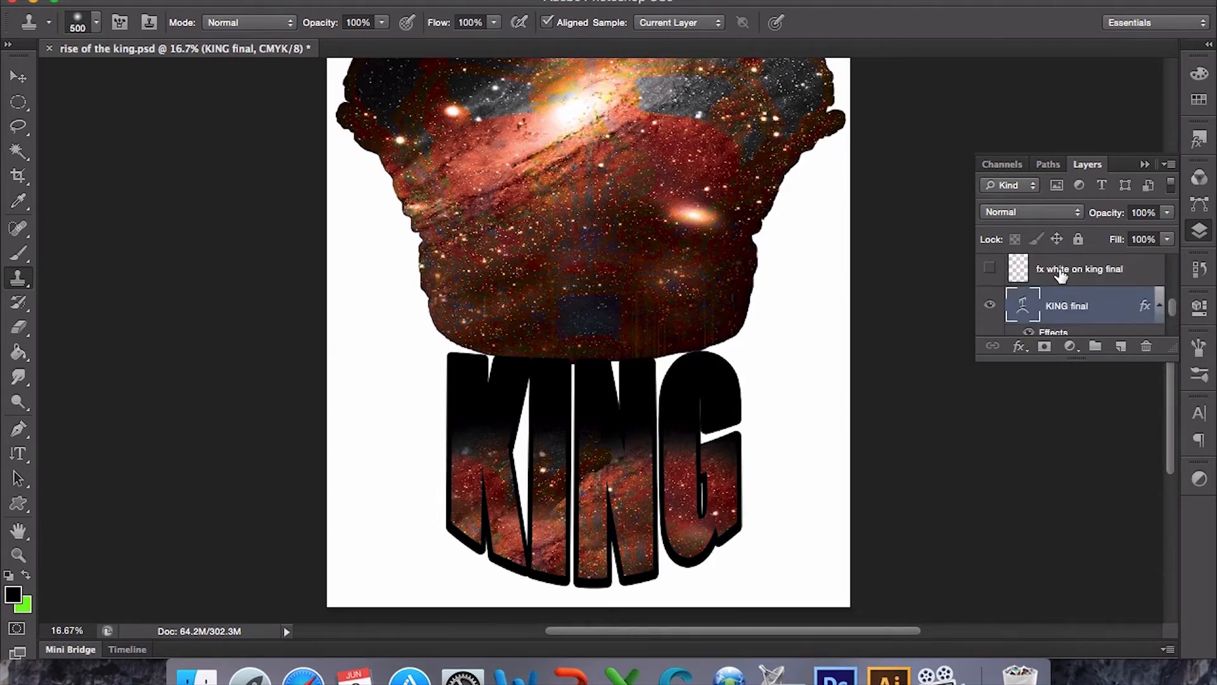
click(990, 269)
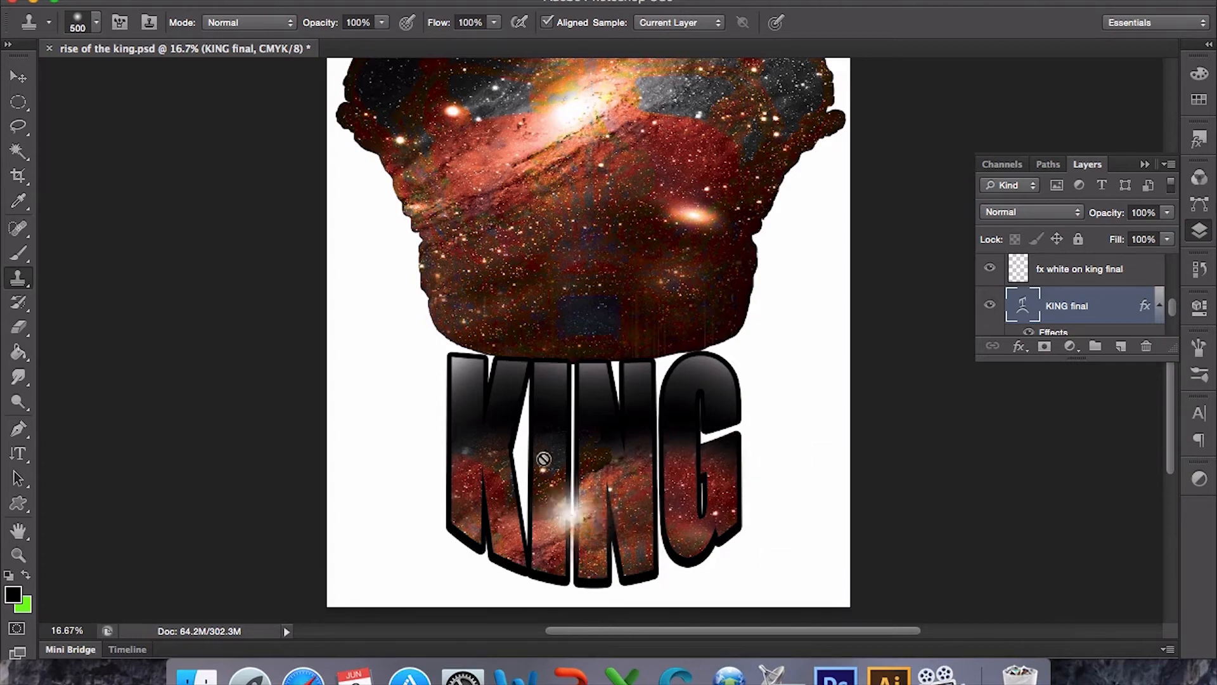
click(696, 510)
click(676, 241)
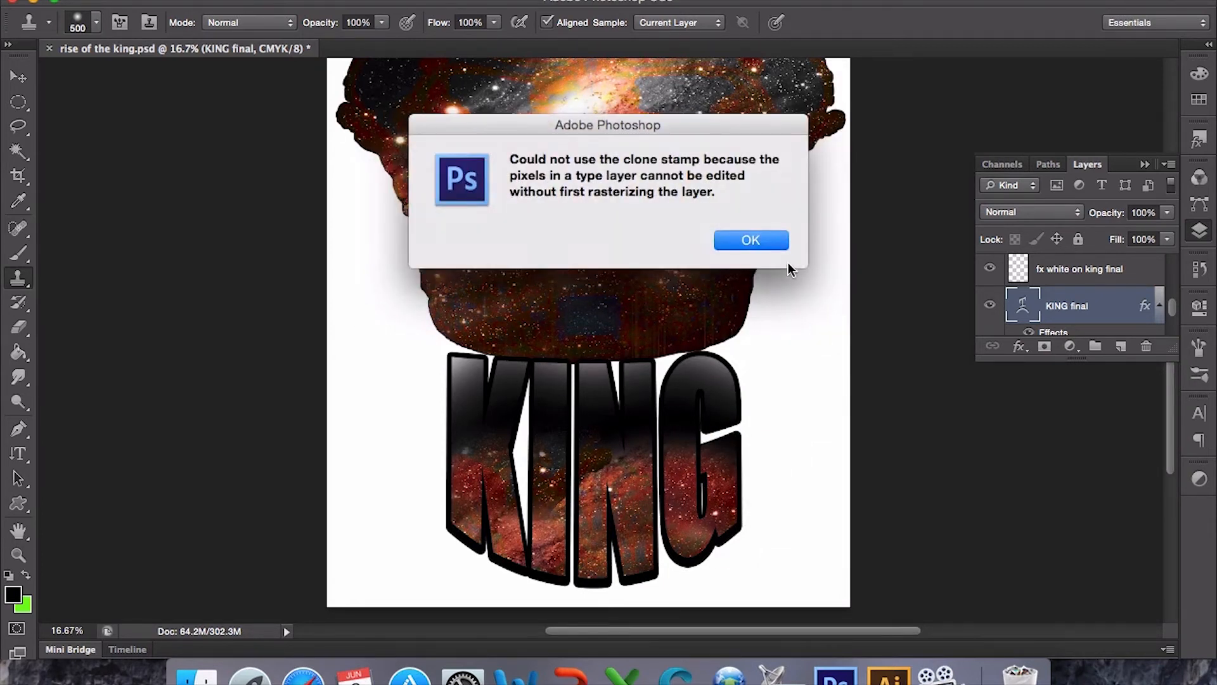
click(755, 240)
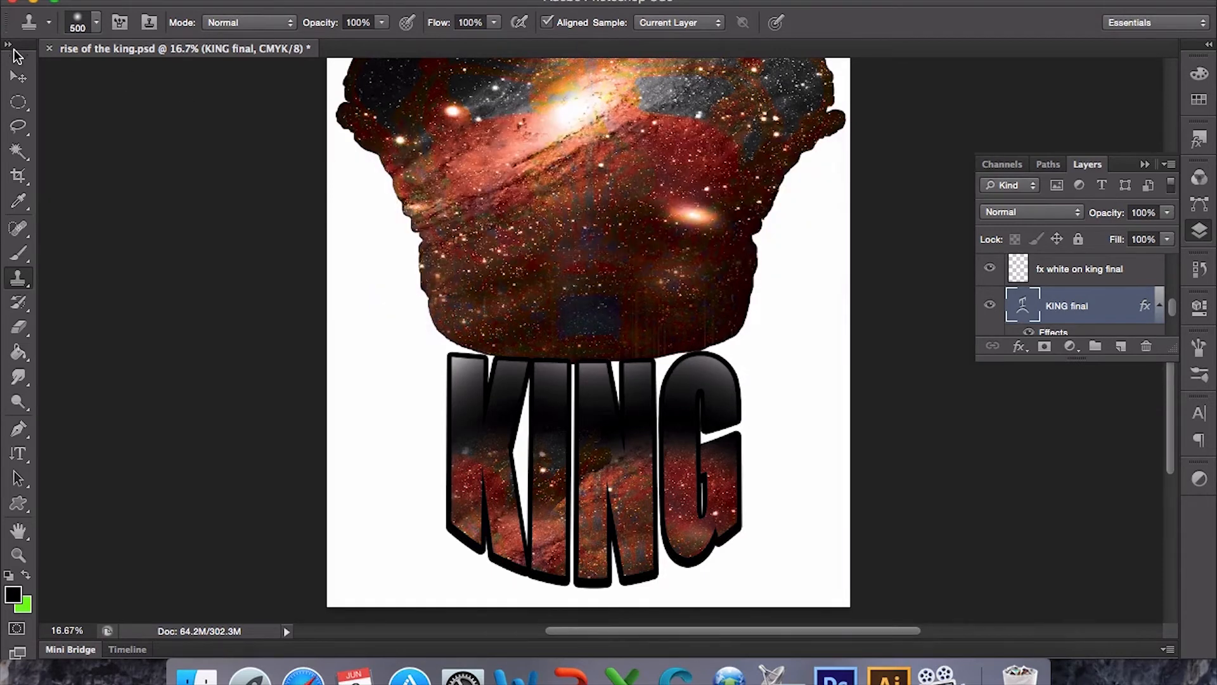
- Switch to the Move tool and show the RISE text layer above the crown
click(18, 76)
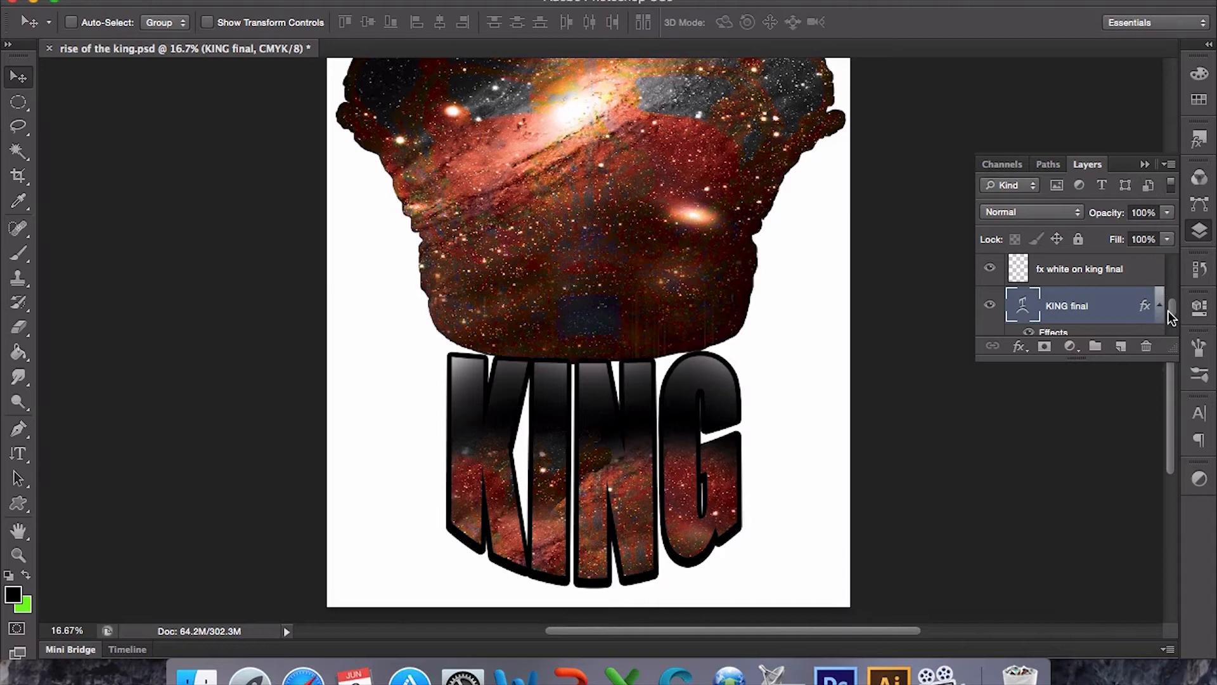
scroll(1169, 311, up, 5)
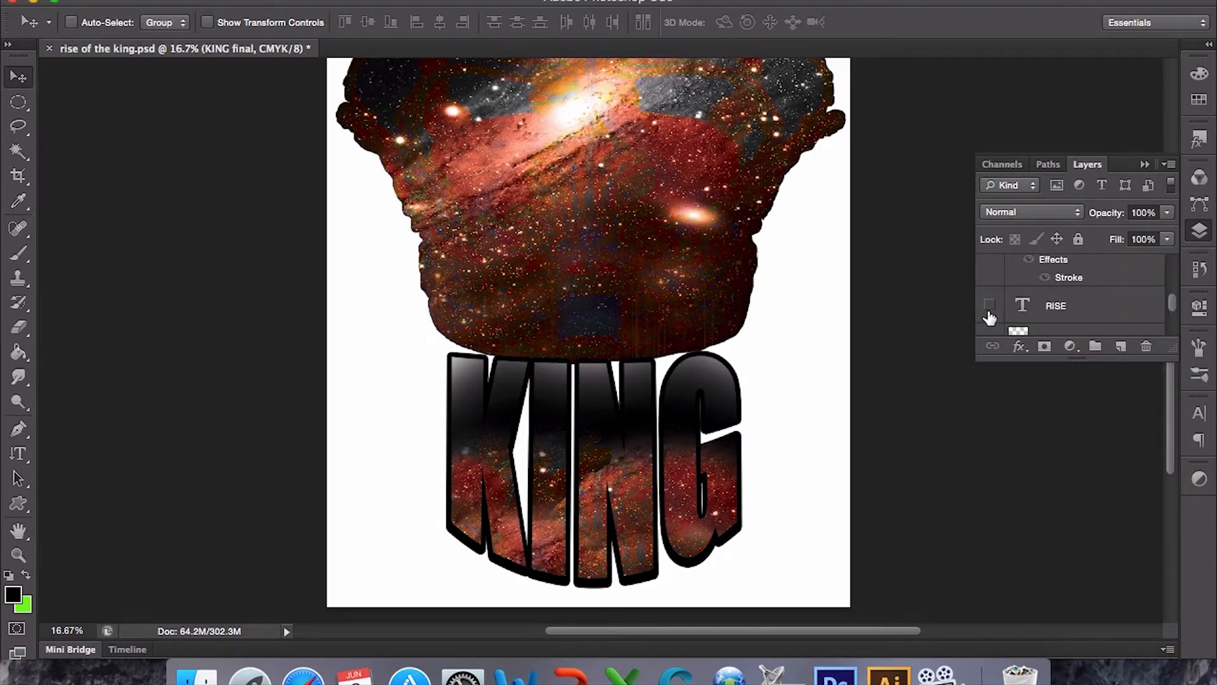
click(1145, 164)
scroll(1170, 313, up, 5)
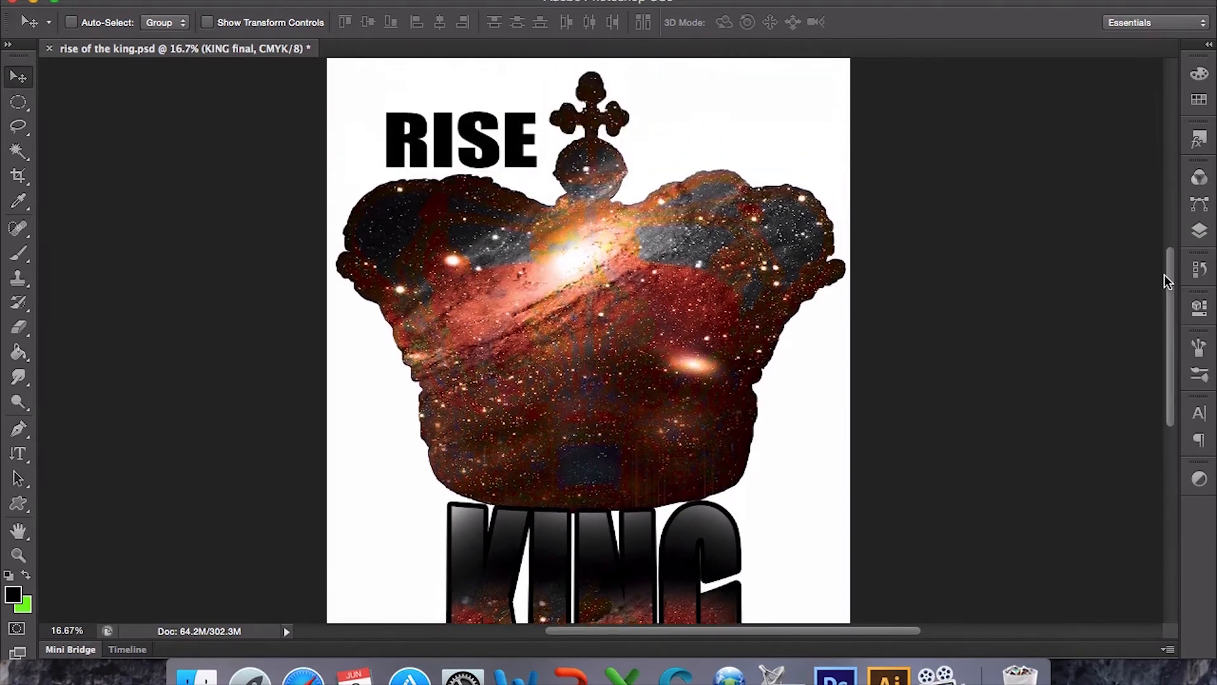
scroll(1166, 278, up, 2)
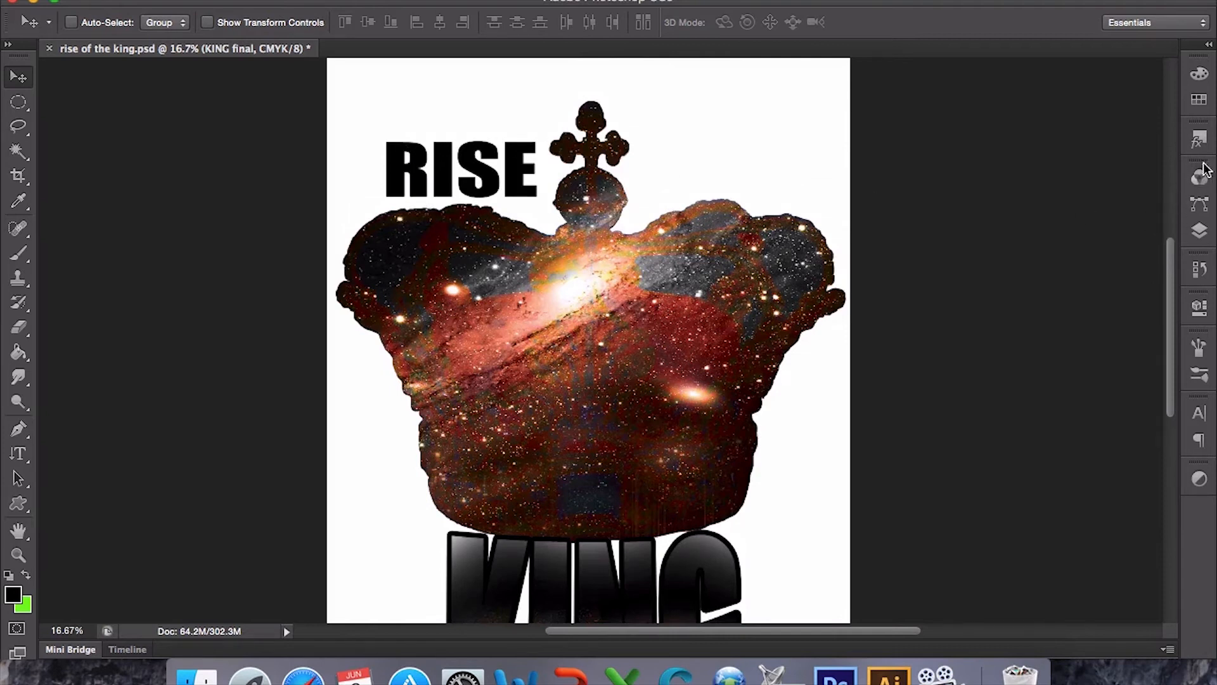
- Show the OF THE layer and the starry rise final layer above the crown
click(1199, 232)
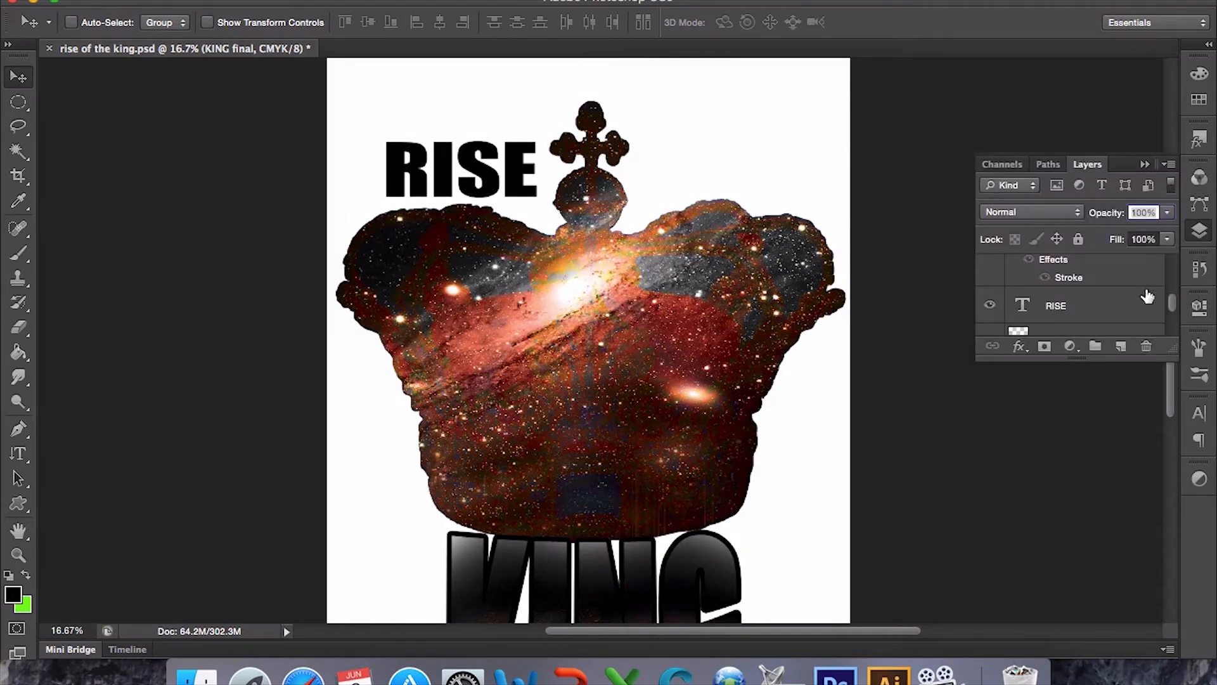
drag(1171, 304, 1172, 298)
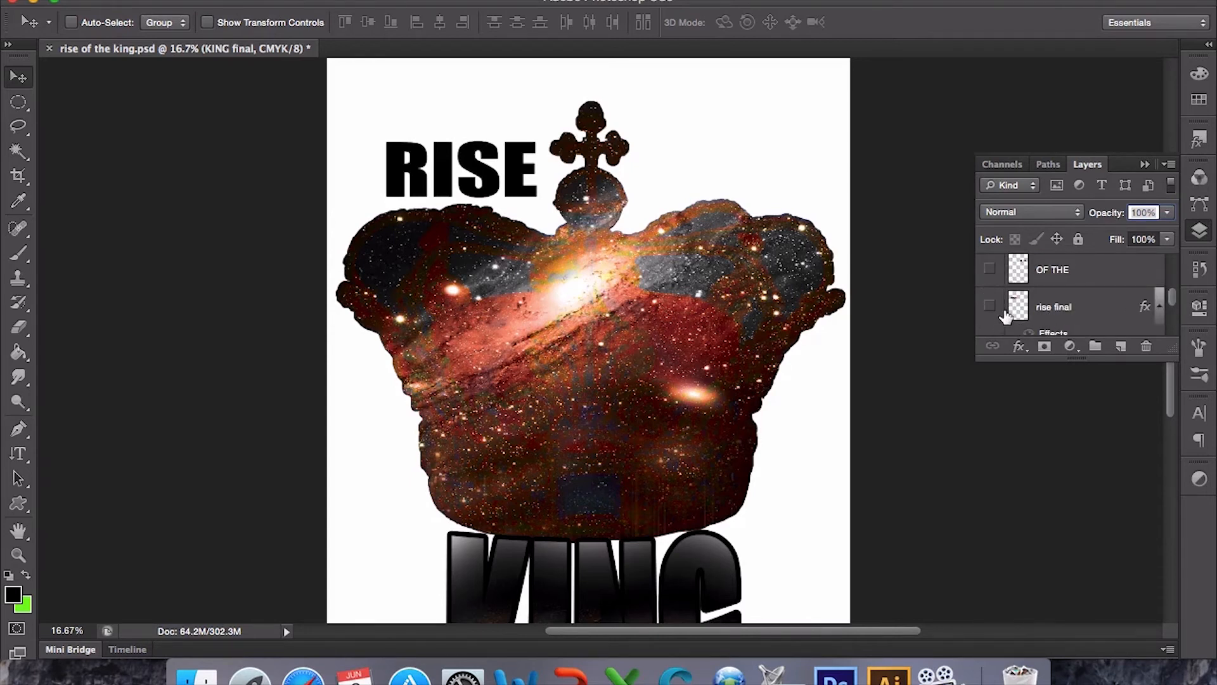
click(990, 270)
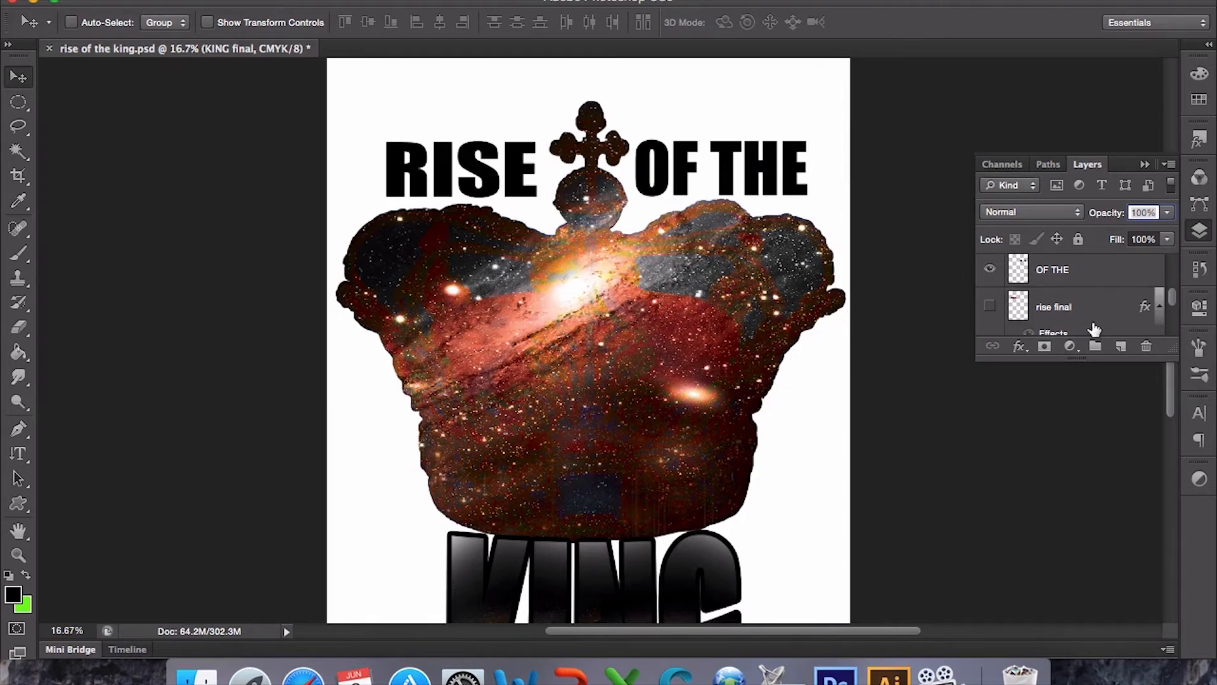
click(990, 307)
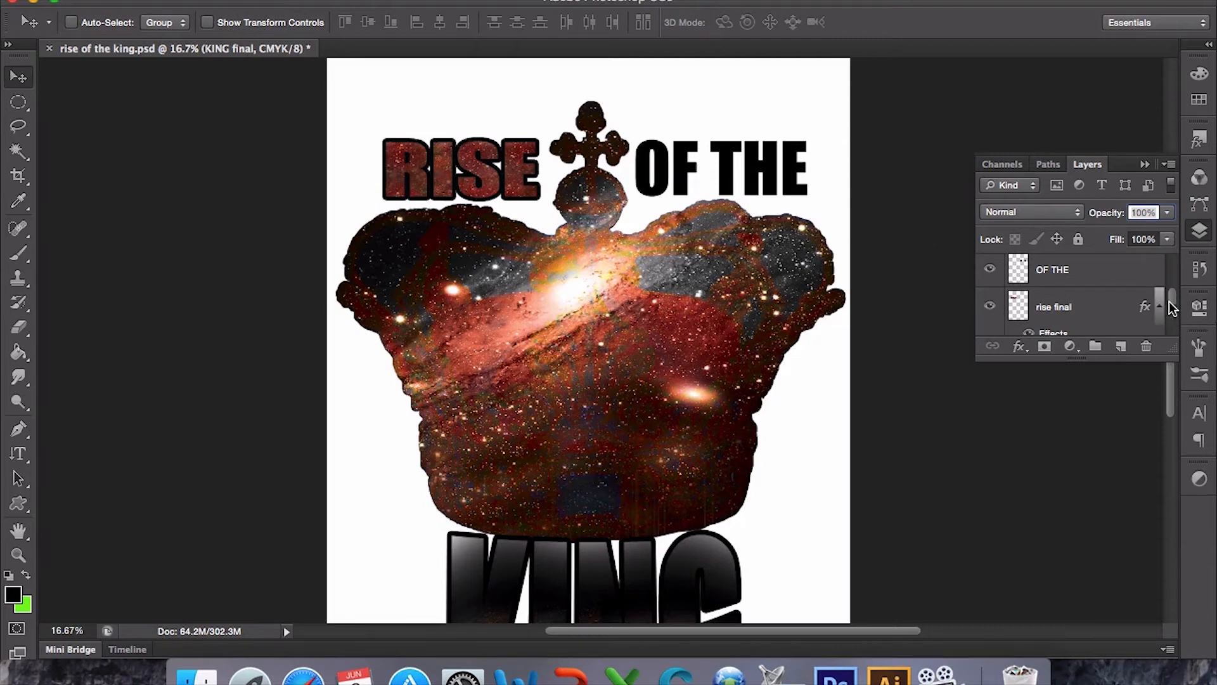
scroll(1173, 300, down, 5)
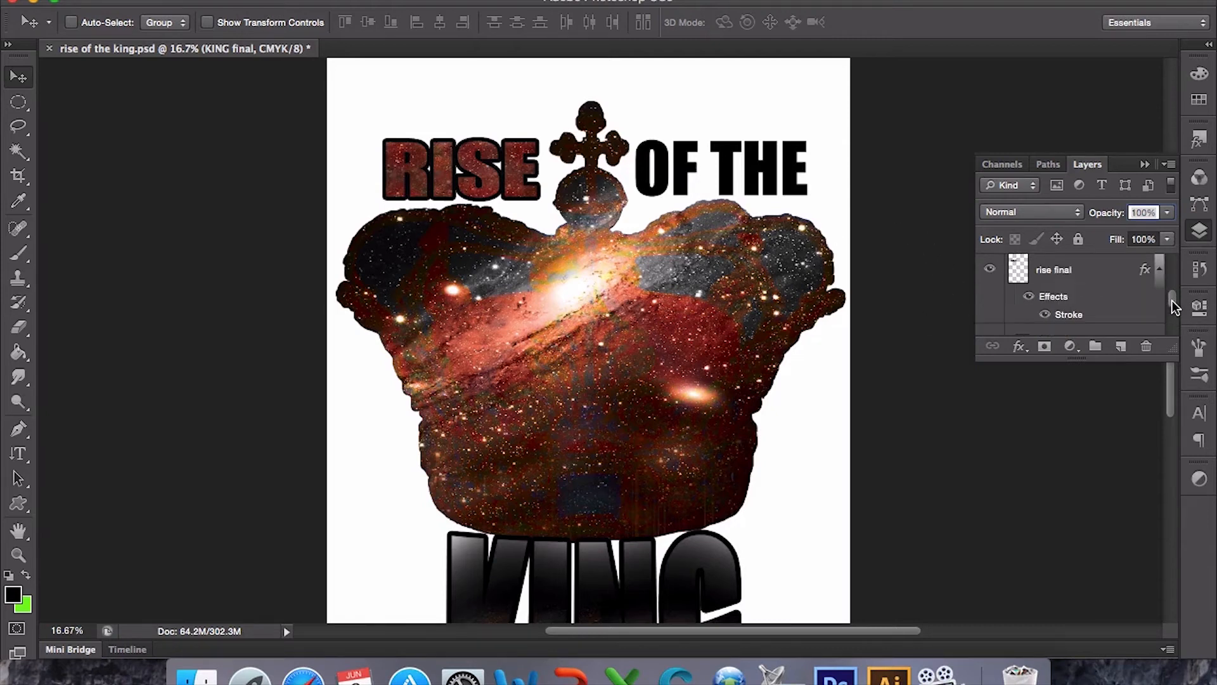
scroll(1173, 299, up, 4)
scroll(1173, 307, down, 1)
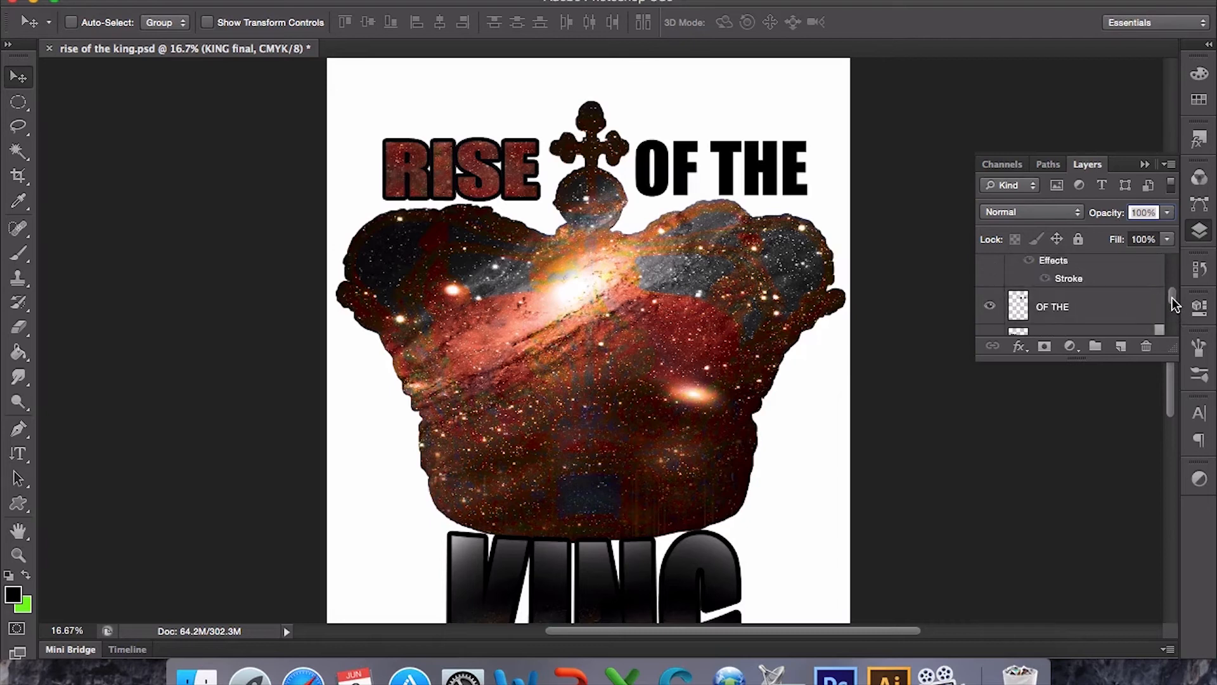
- Show the of the final layer to texture the OF THE lettering, and show the 1958 text layer beside the crown
scroll(1171, 294, up, 1)
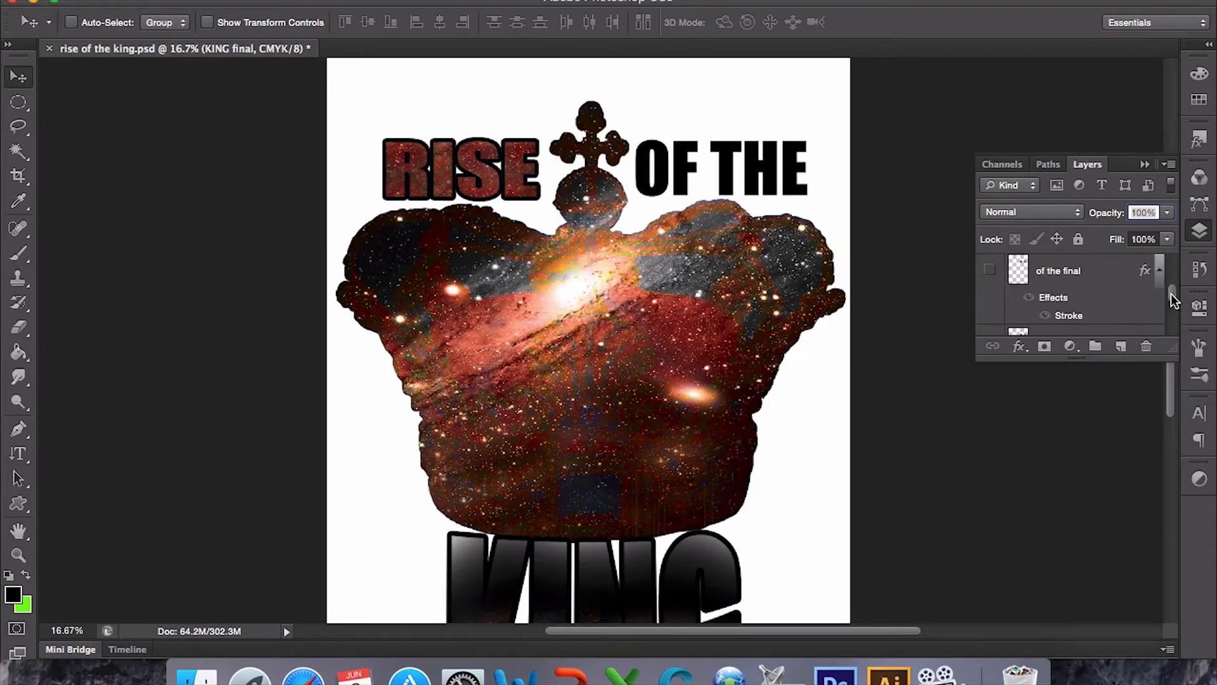
scroll(1171, 294, up, 1)
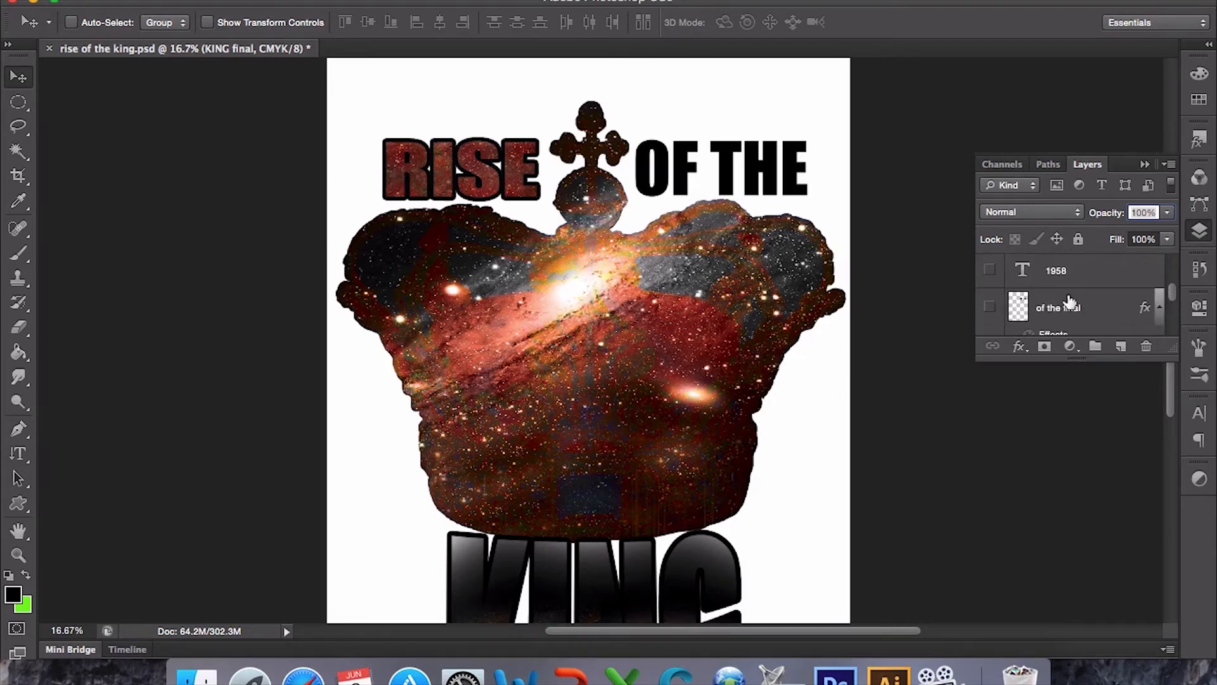
click(990, 309)
mouse_move(1175, 298)
mouse_down()
mouse_move(1173, 319)
mouse_move(1169, 291)
mouse_up()
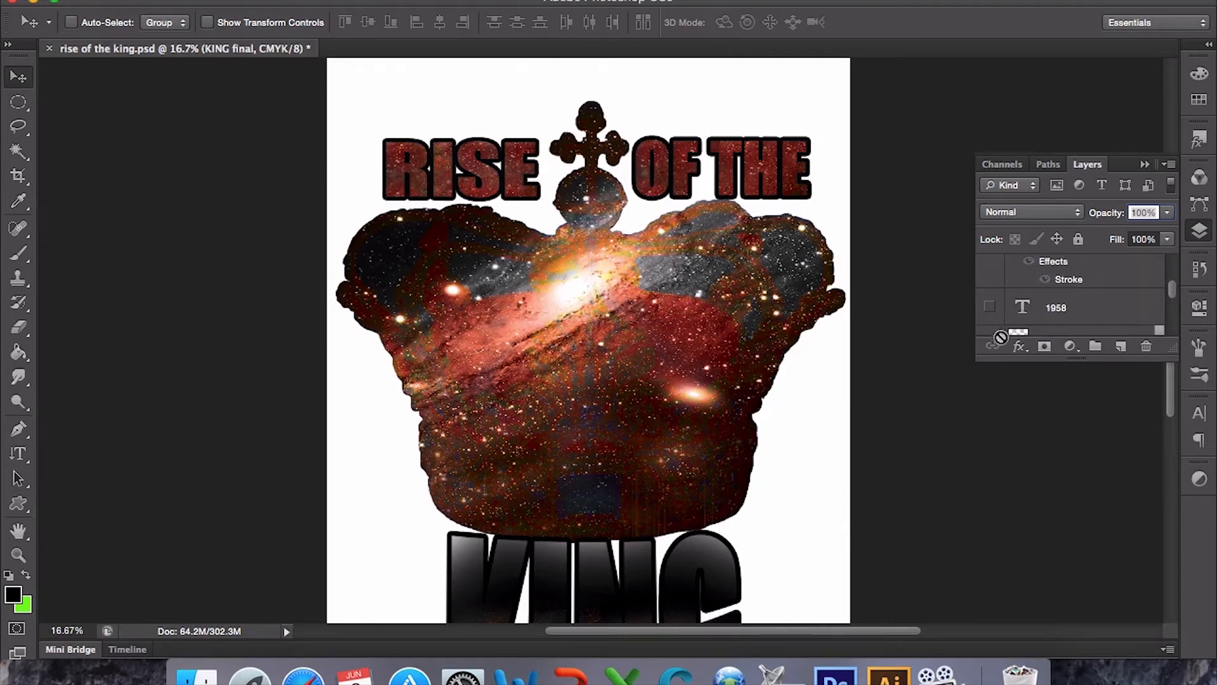
click(990, 306)
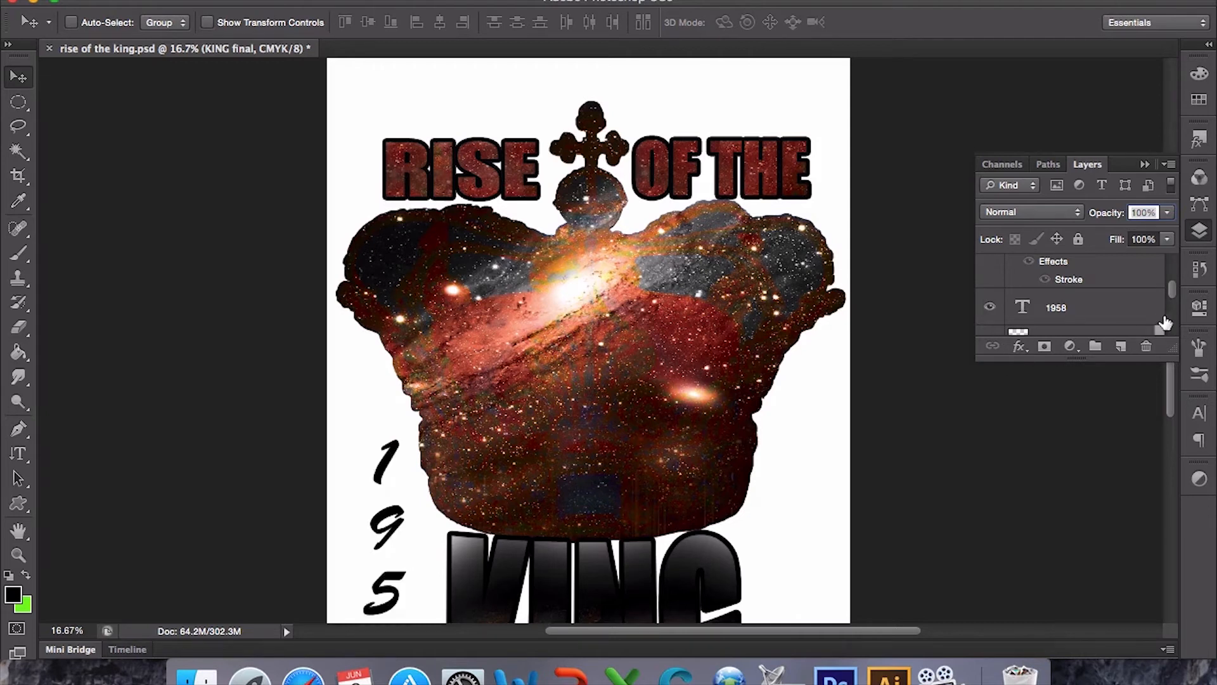
- Show the 2009 text layer on the opposite side and the 1958 final layer with the starry texture
drag(1174, 291, 1174, 288)
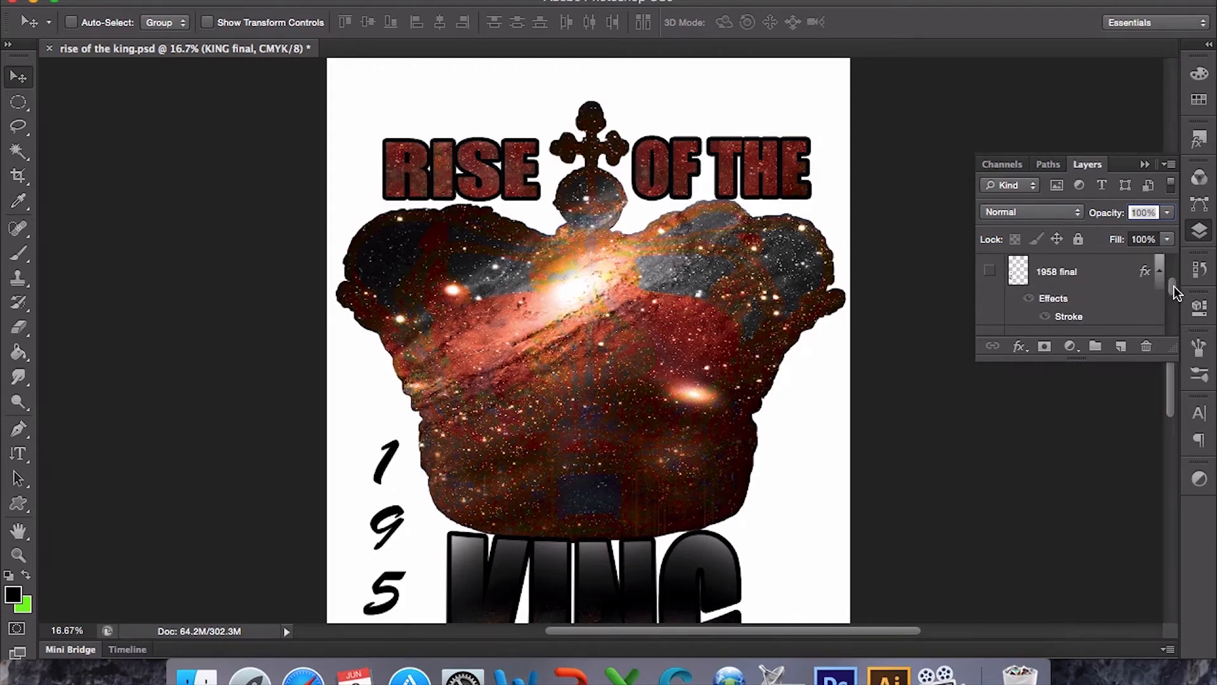
drag(1174, 286, 1174, 283)
click(991, 279)
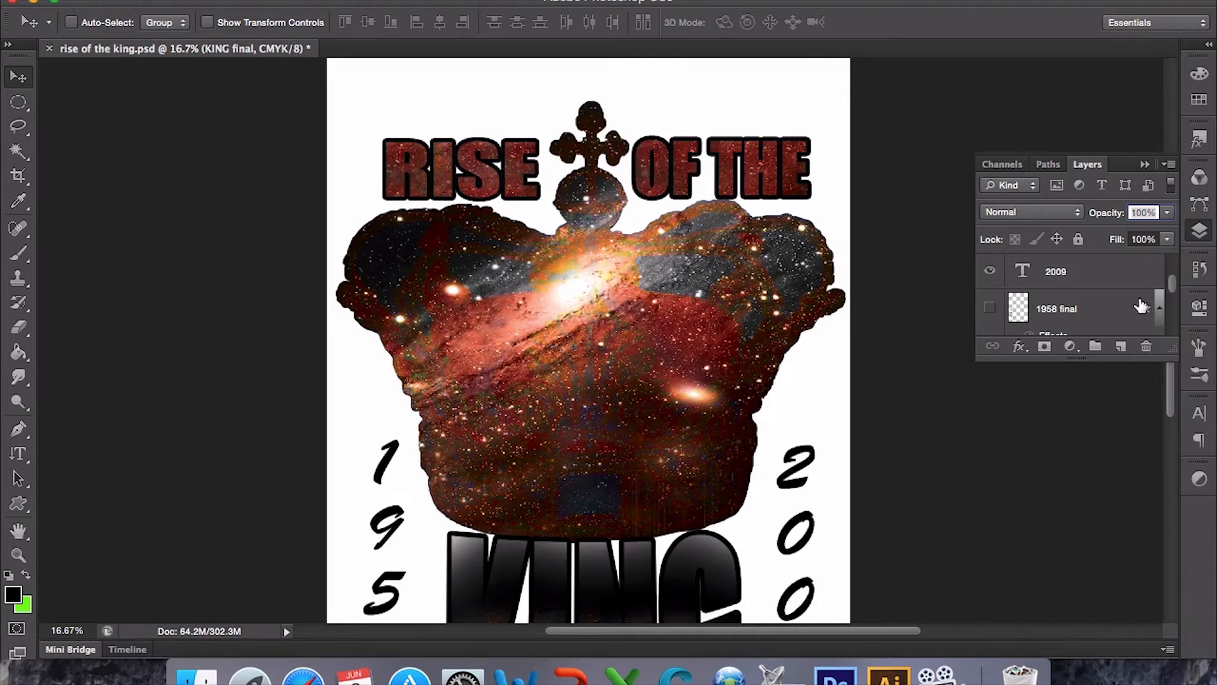
click(991, 309)
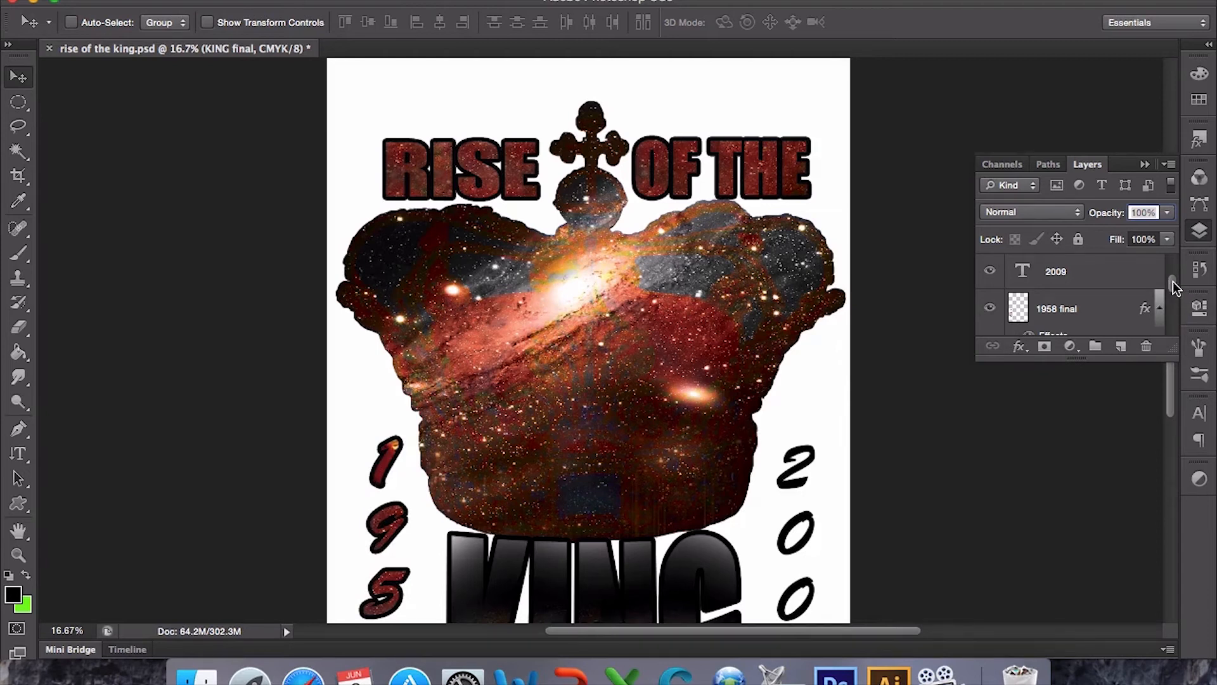
- Show the 2009 final layer to put the stroked starry texture on the 2009 digits
scroll(1172, 281, up, 1)
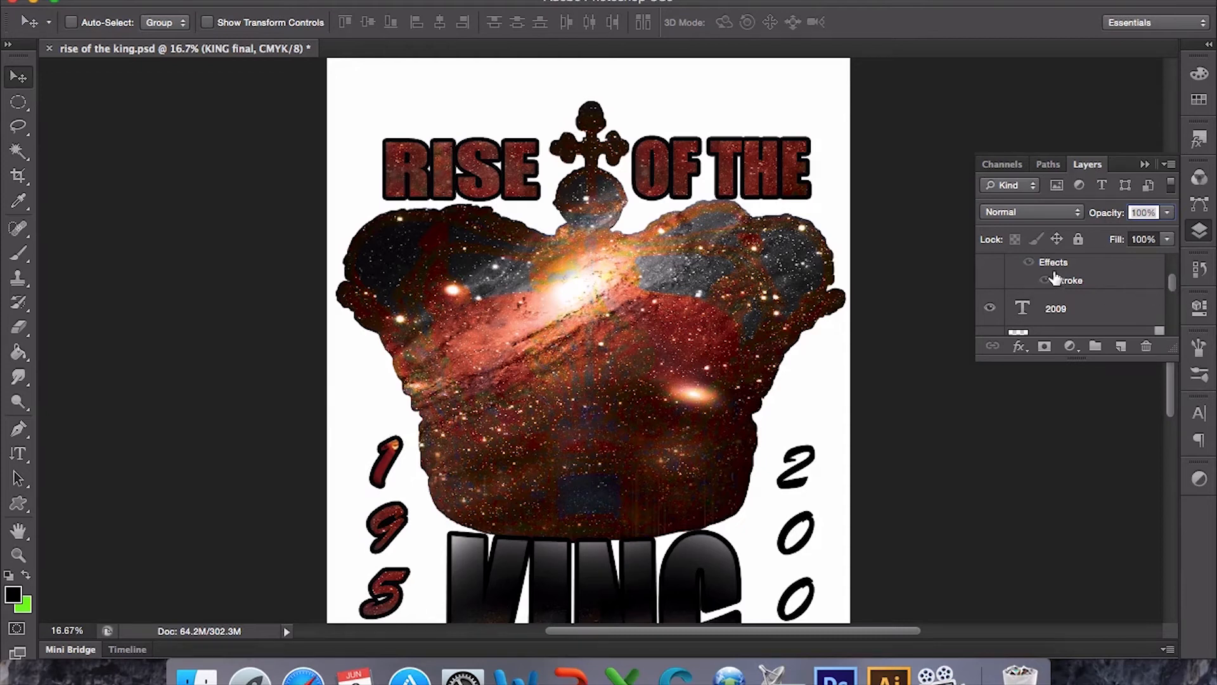
scroll(1172, 283, up, 1)
scroll(1170, 282, down, 1)
scroll(1171, 283, up, 1)
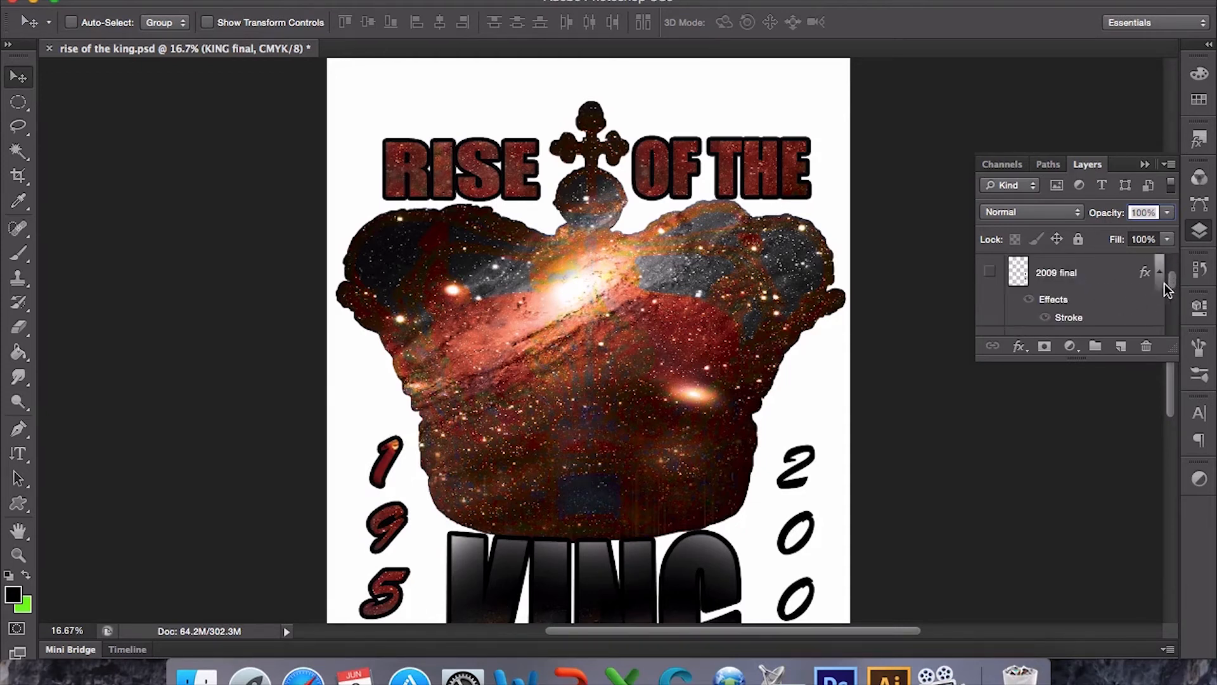
click(991, 273)
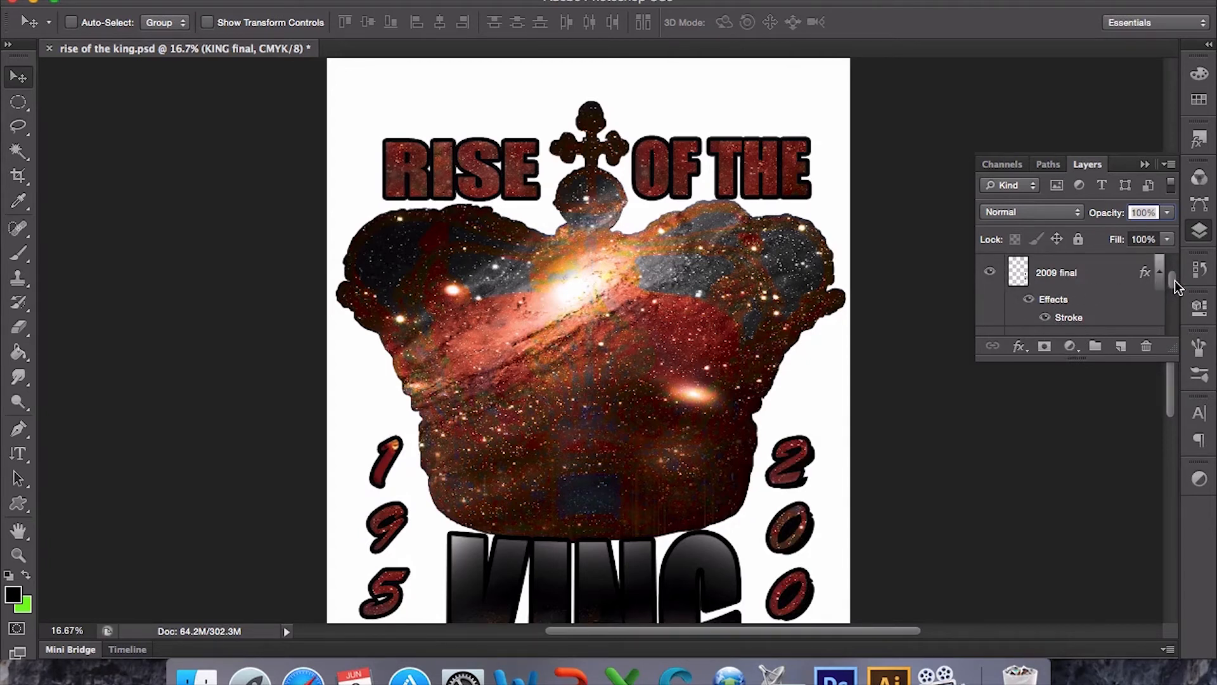
- Hide the plain 2009 and 1958 text layers beneath their textured final versions
scroll(1173, 282, up, 2)
click(991, 273)
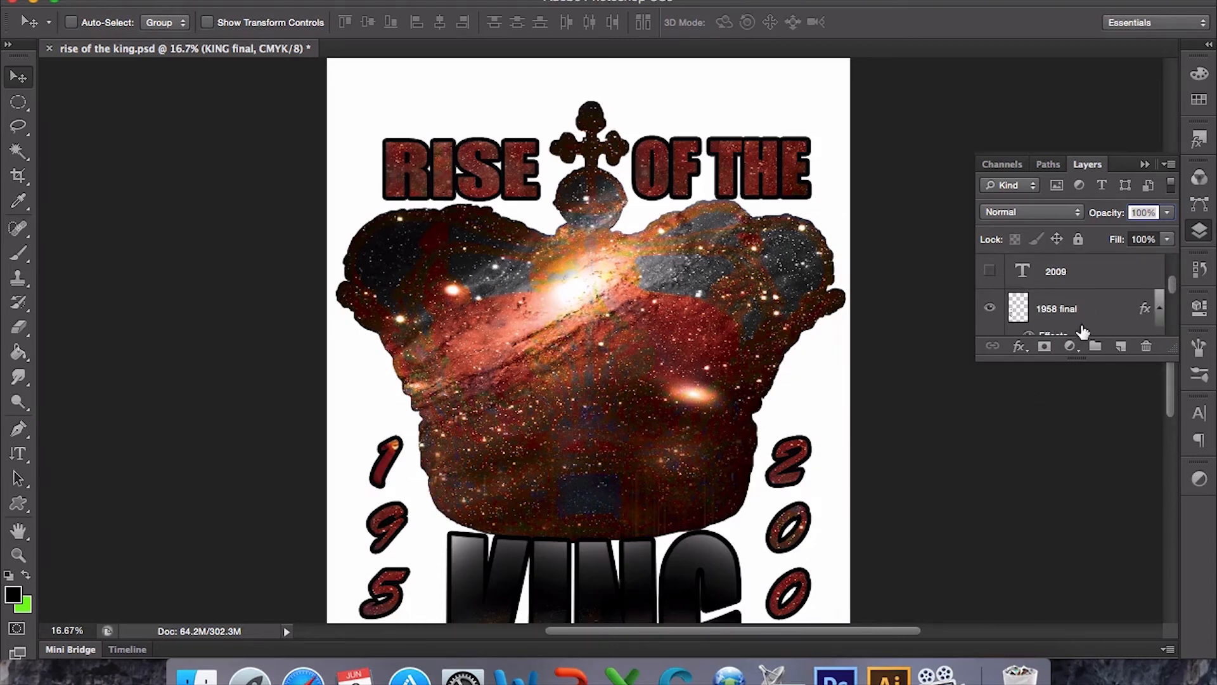
scroll(1172, 287, down, 2)
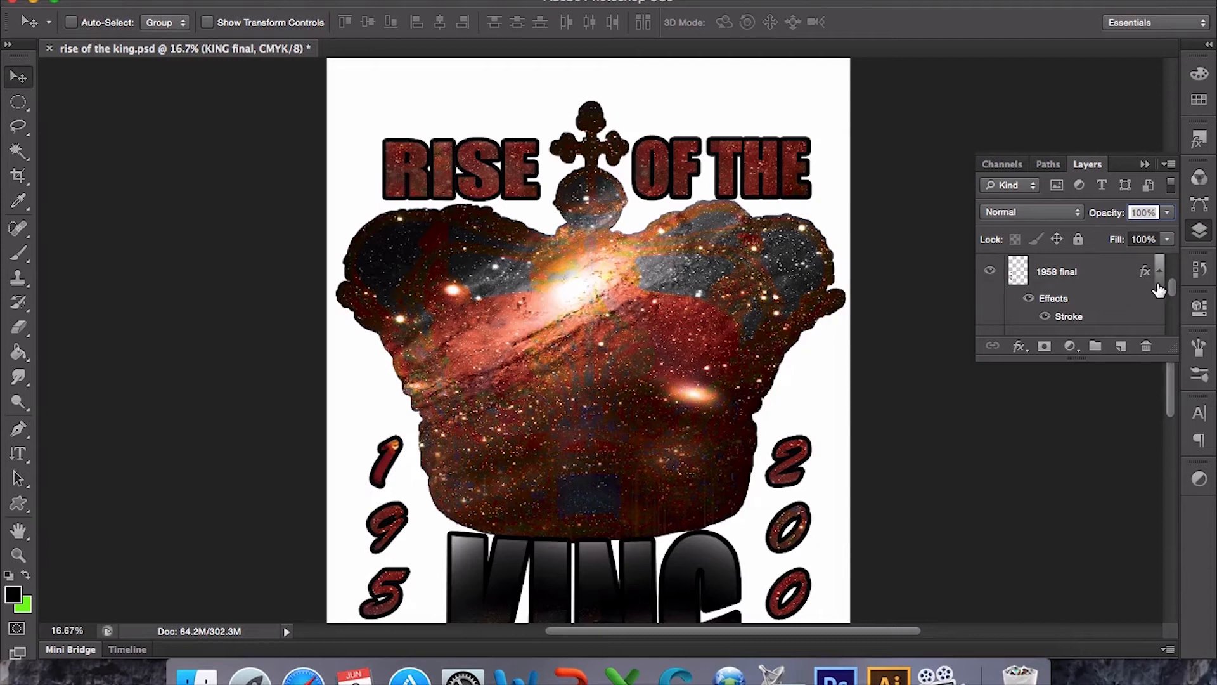
scroll(1173, 287, up, 1)
click(989, 269)
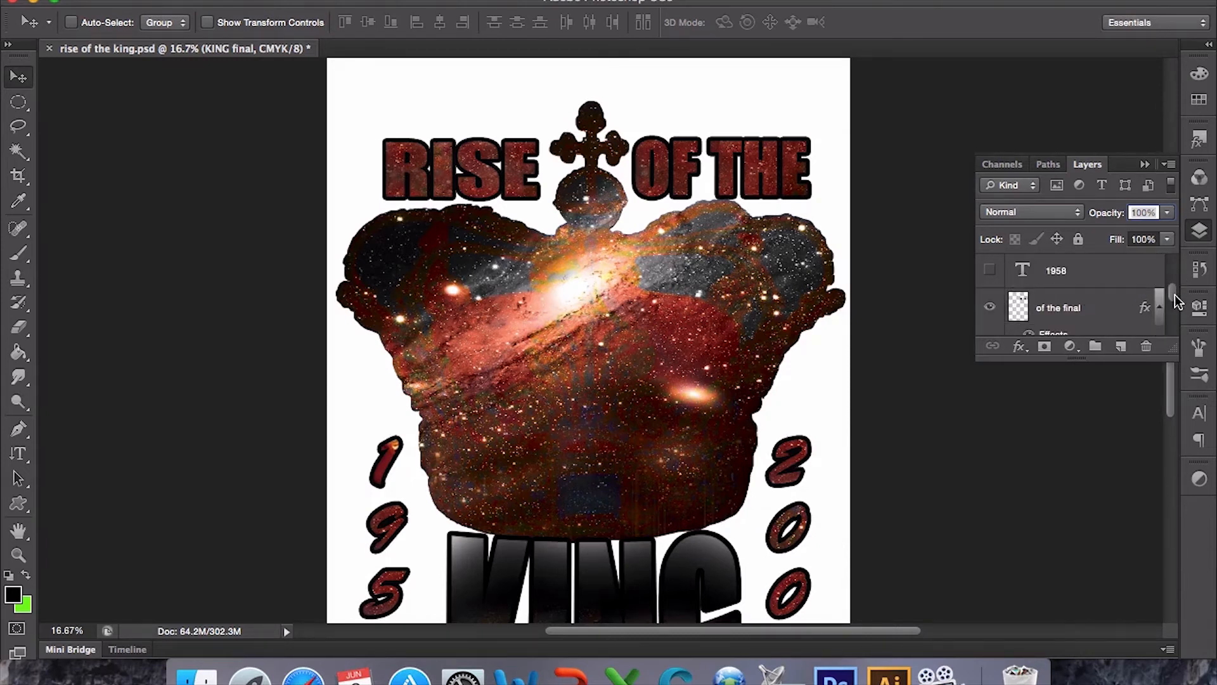
- Fit the whole poster on the screen and look over the title, crown, years and KING lettering
click(1145, 164)
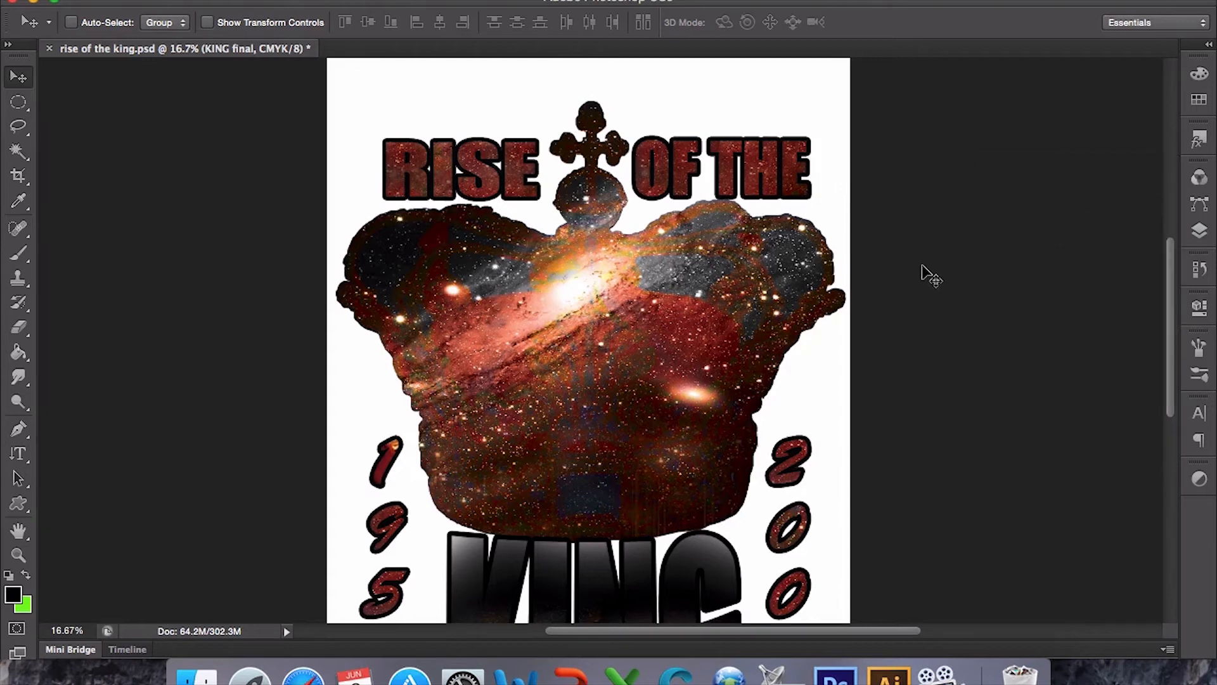
click(18, 554)
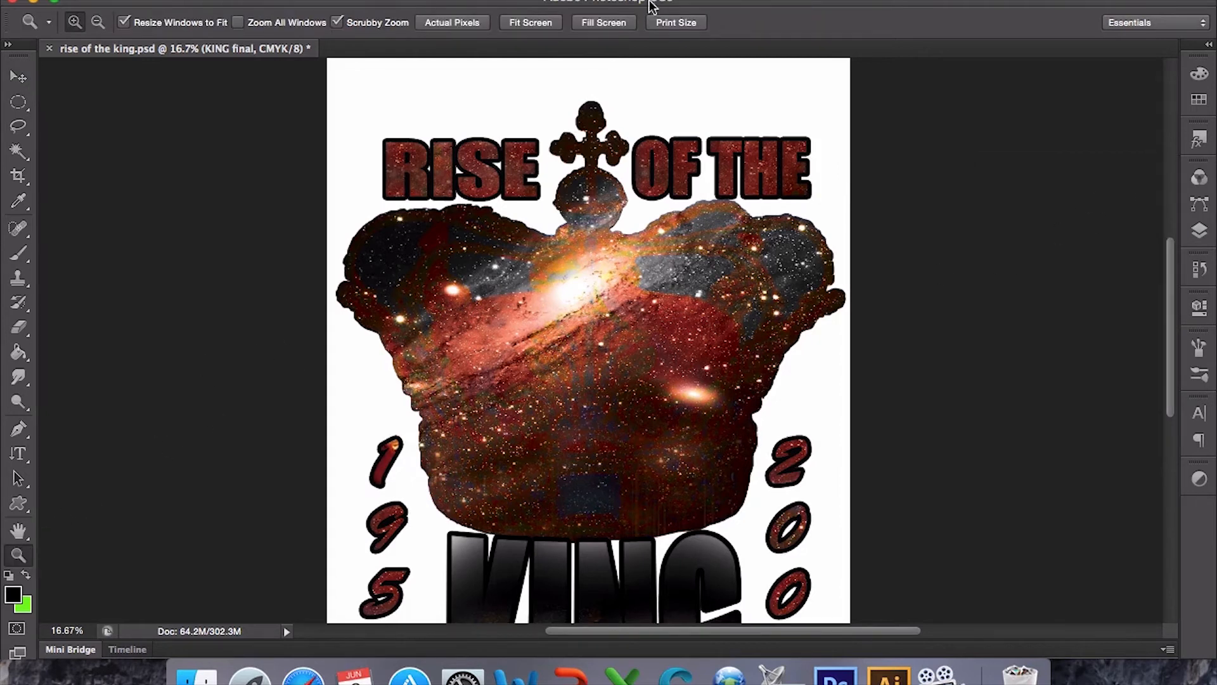
click(618, 25)
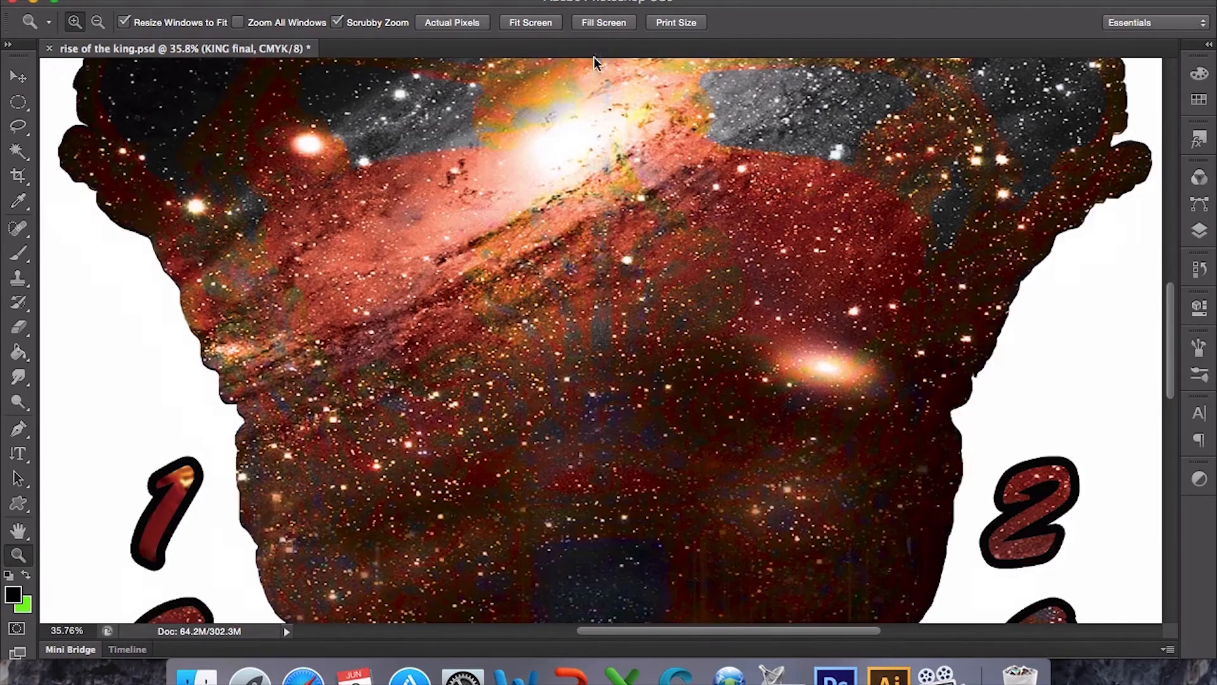
click(534, 25)
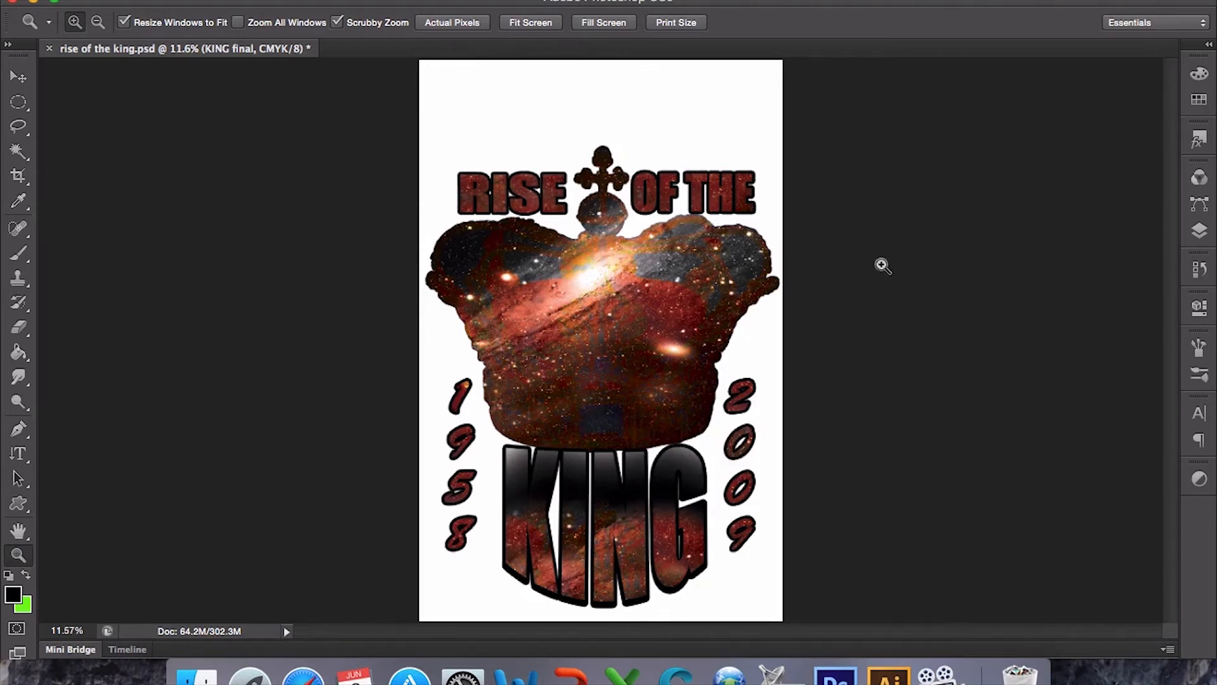
- Show the king of pop copy layer to place the original figure in front of the crown
click(1199, 232)
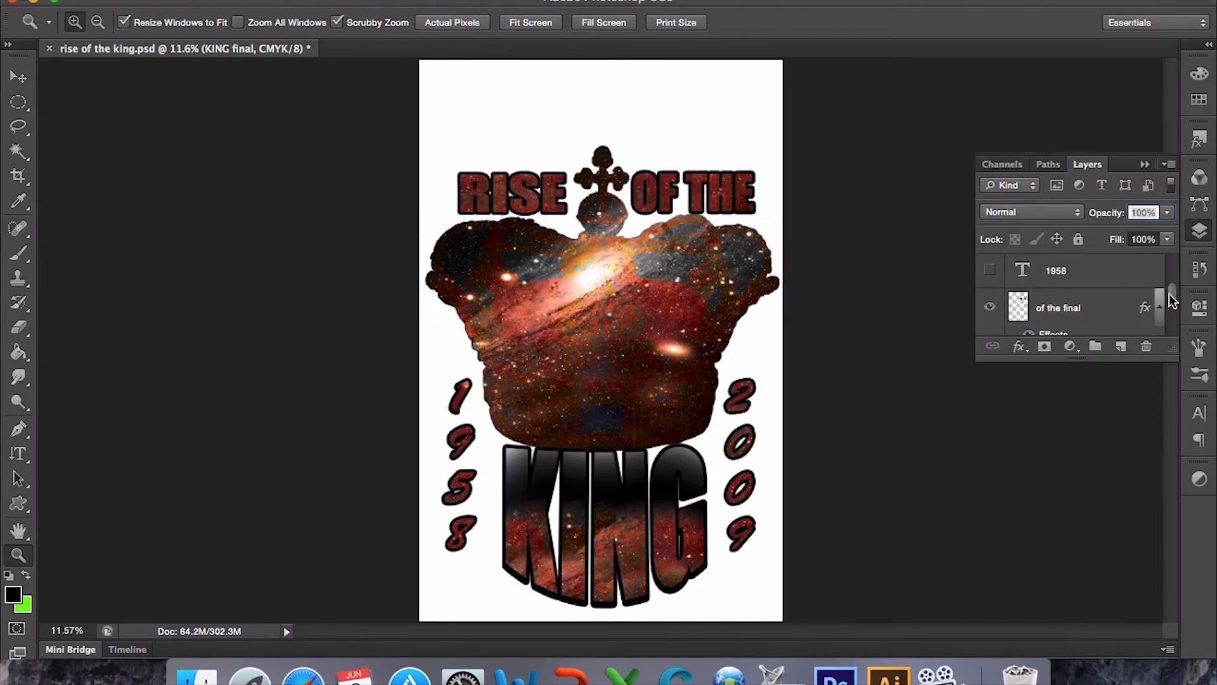
scroll(1172, 289, up, 3)
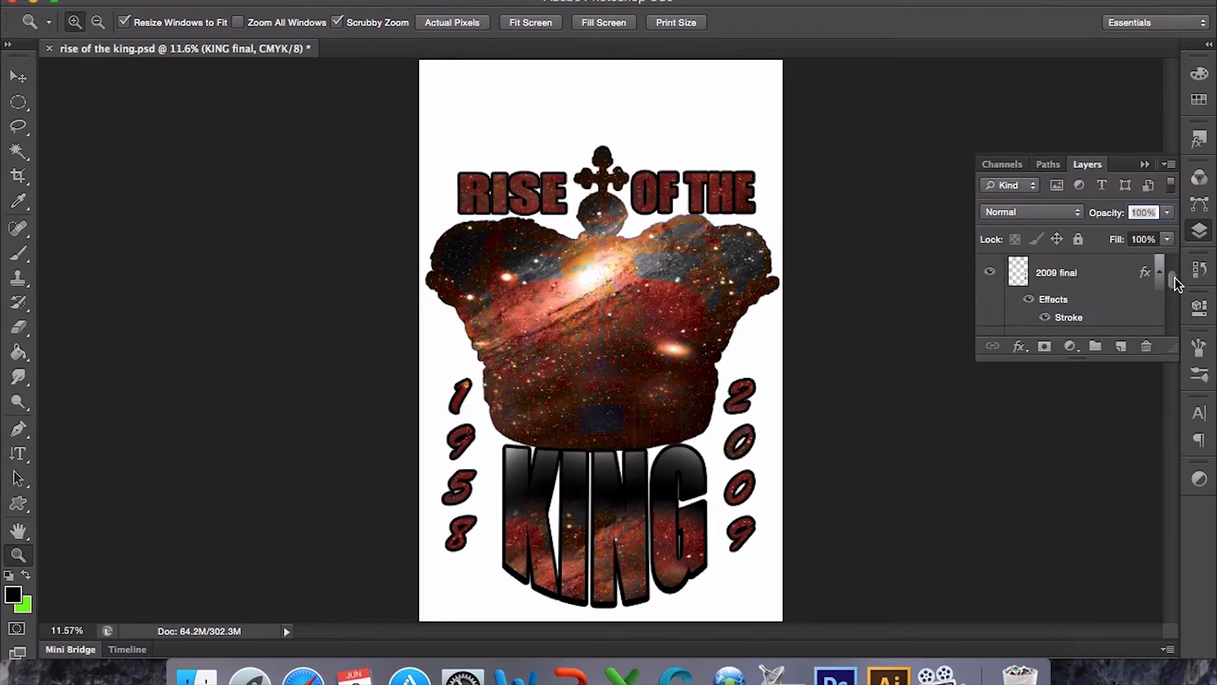
scroll(1174, 282, up, 4)
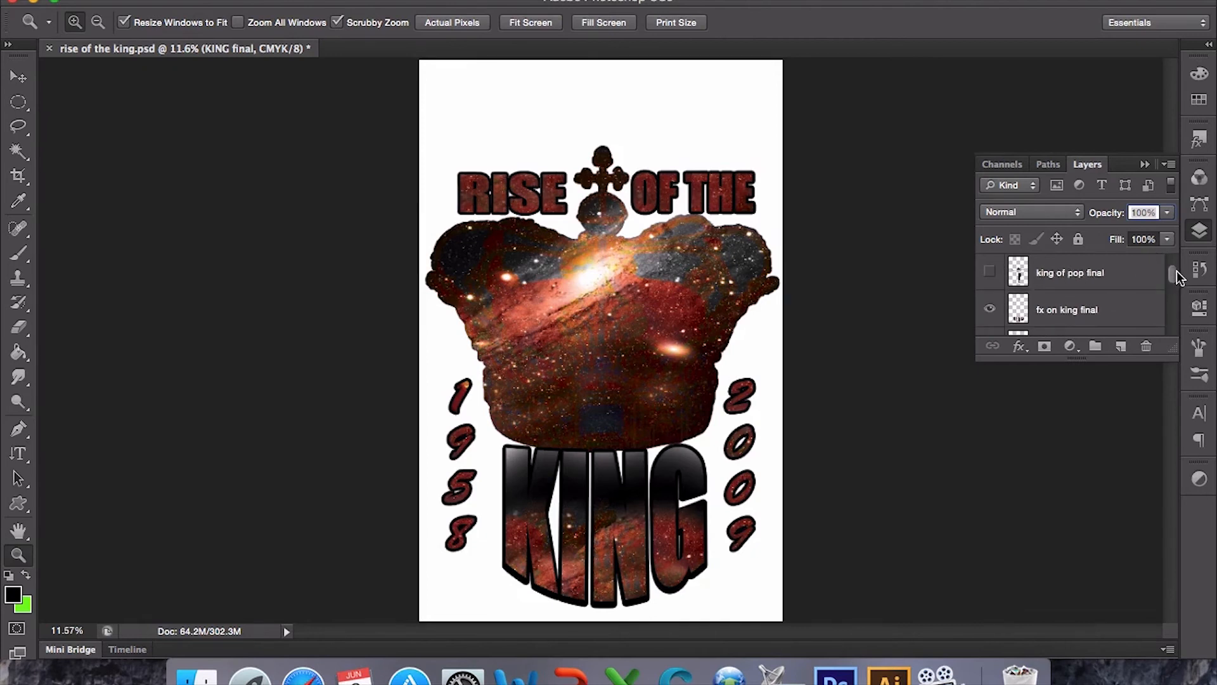
scroll(1174, 282, down, 5)
drag(1174, 276, 1175, 265)
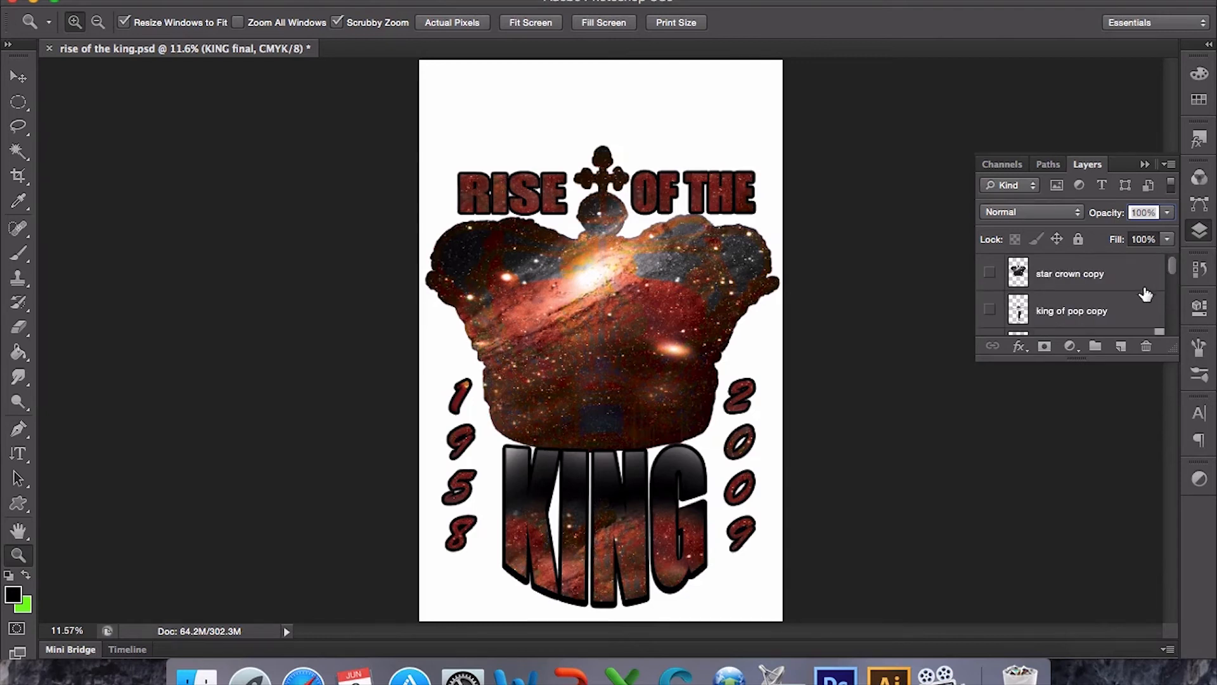
click(990, 310)
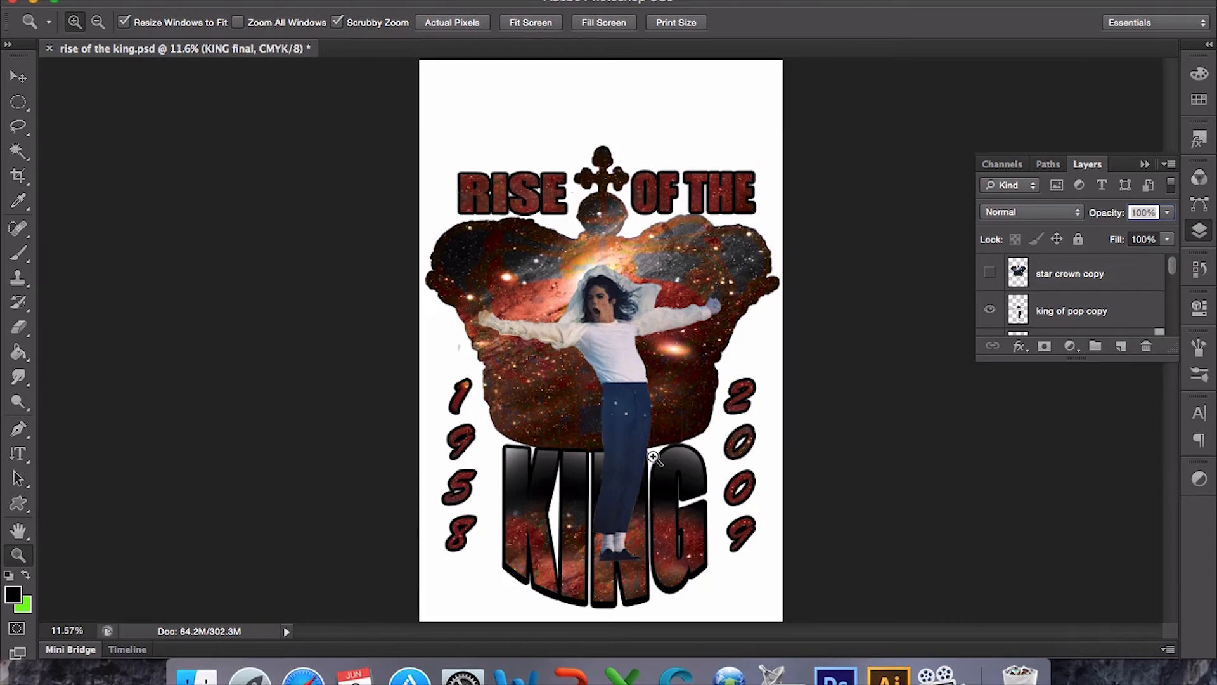
- Try a Levels adjustment on the king of pop copy layer with the black input level at 33
click(1050, 310)
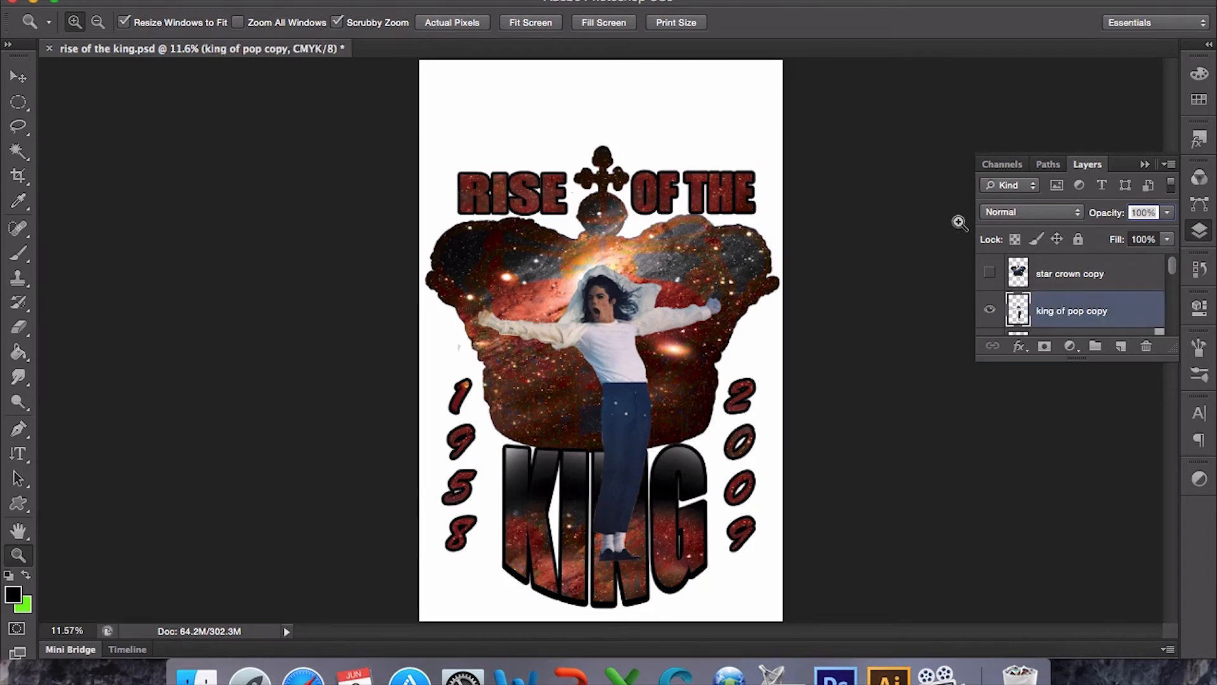
key(super+l)
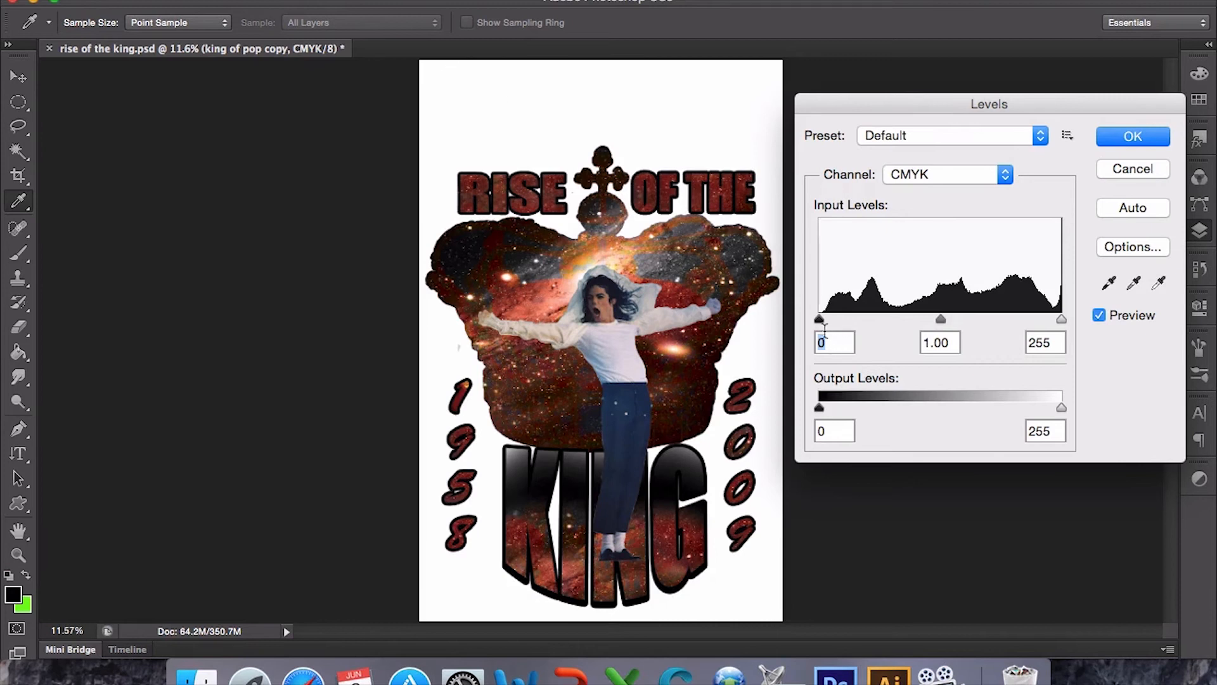
drag(819, 321, 851, 328)
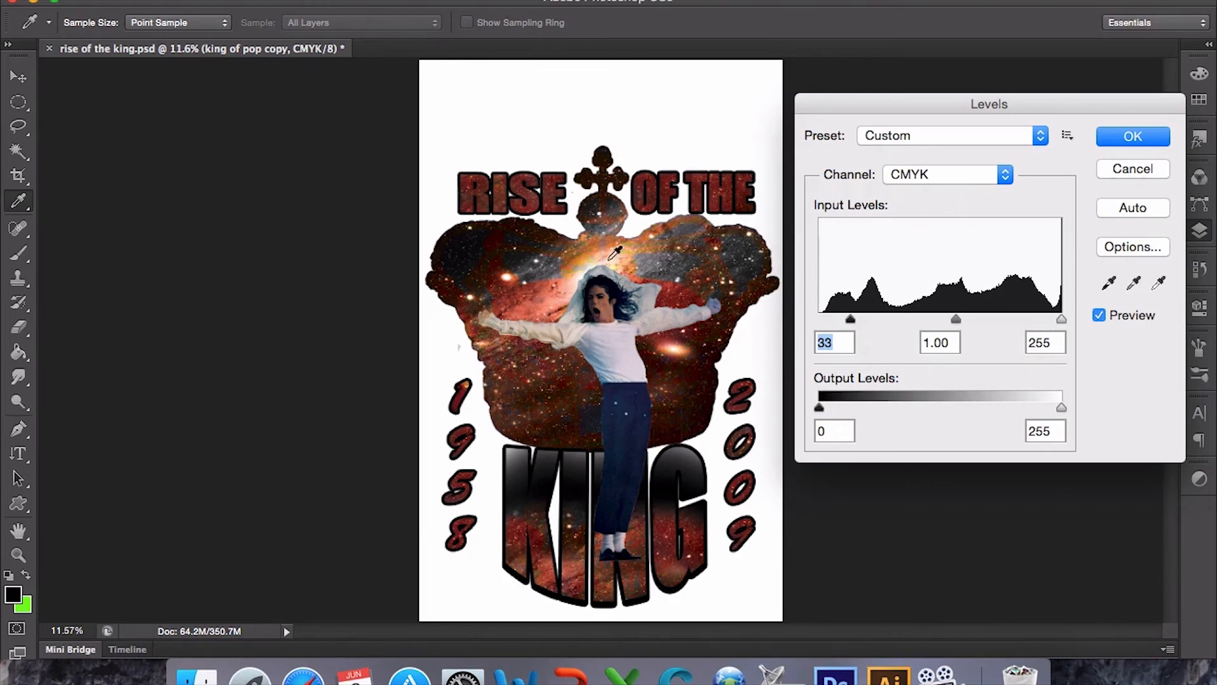
click(1121, 170)
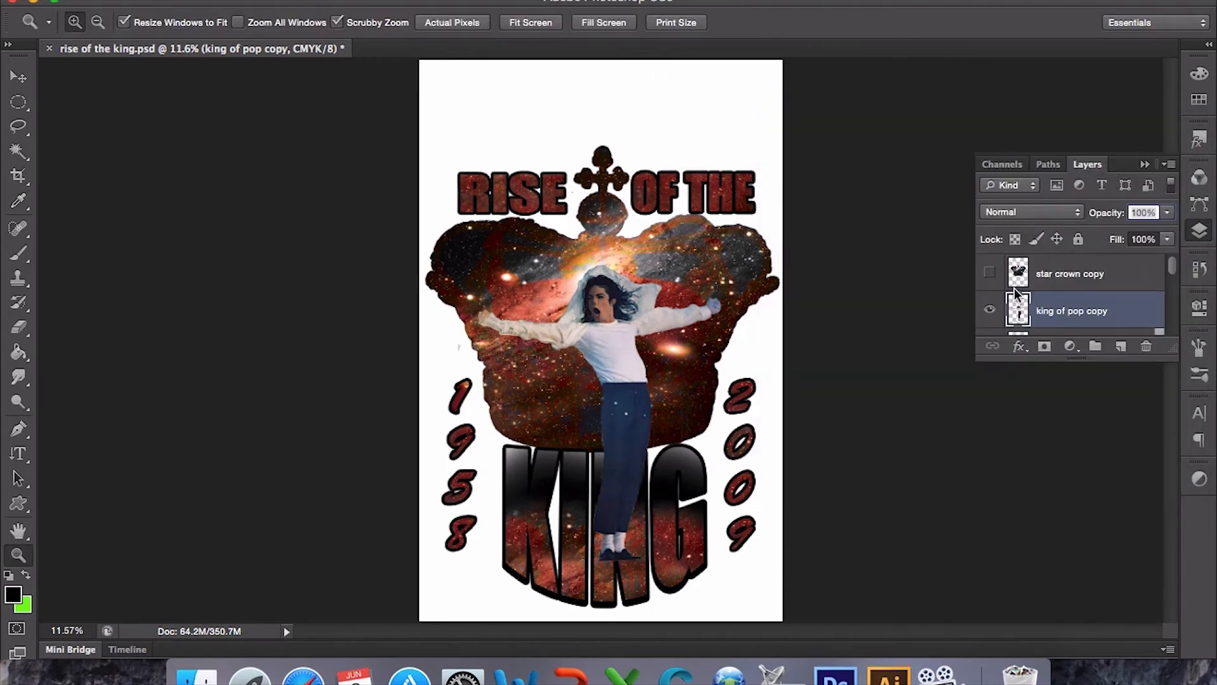
- Hide the king of pop copy layer and show the king of pop final layer in its place
click(990, 310)
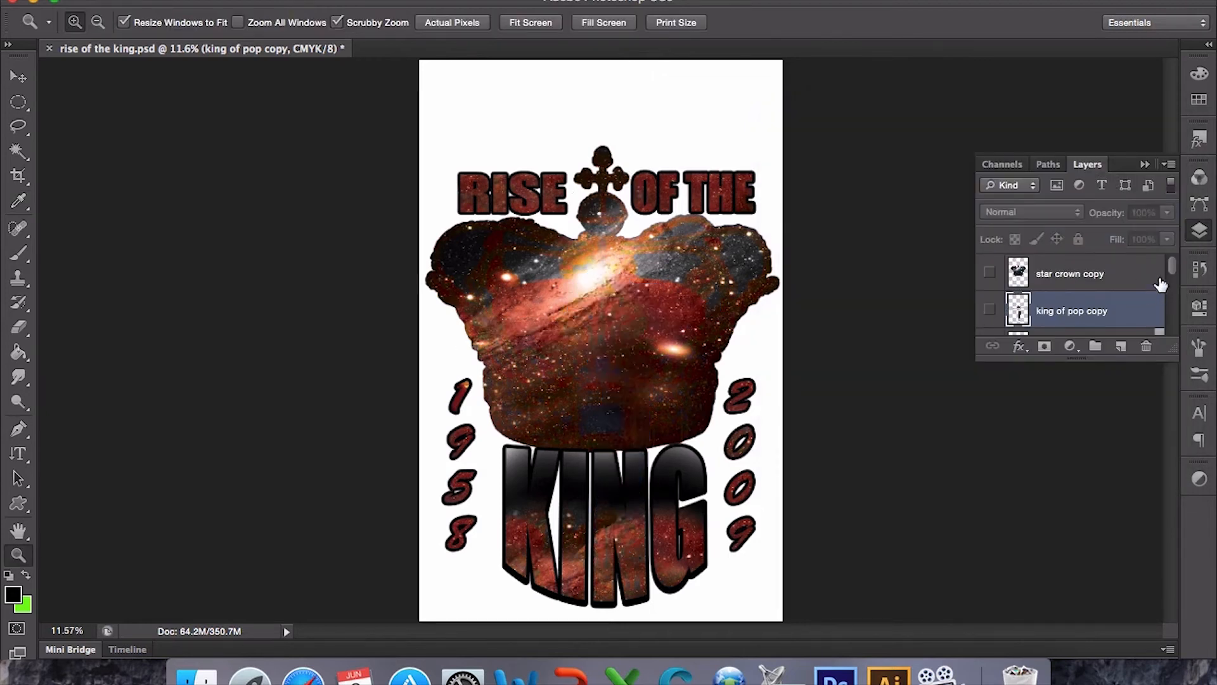
drag(1174, 264, 1173, 272)
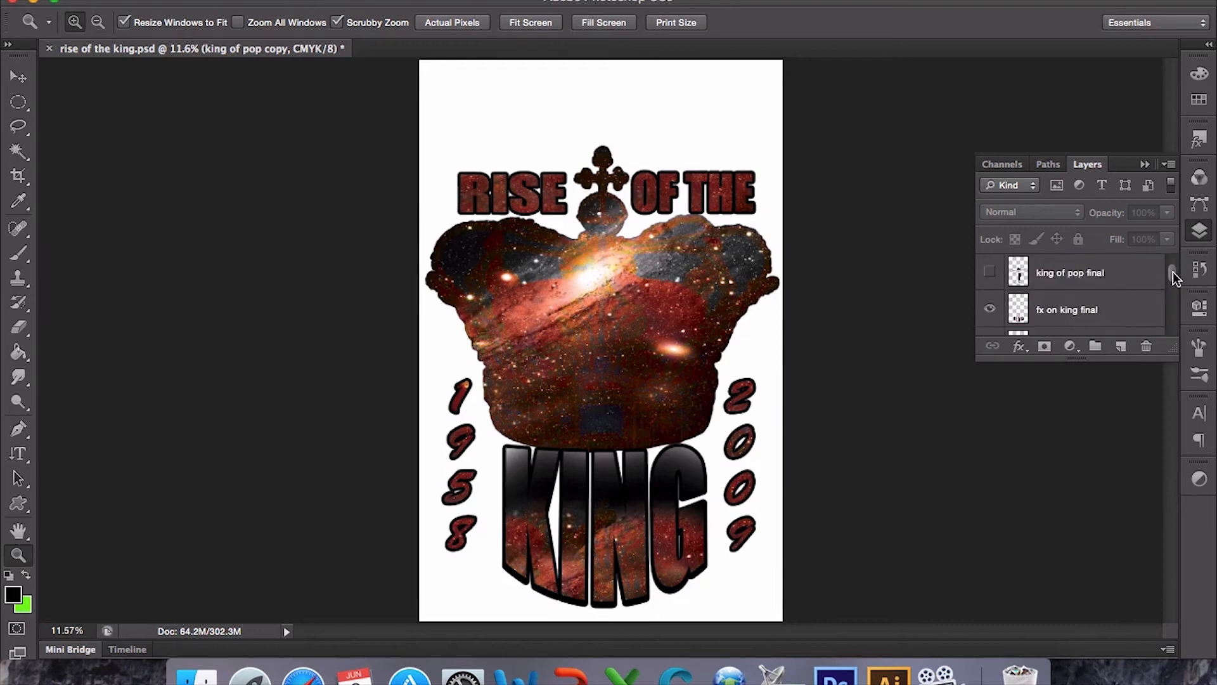
click(991, 273)
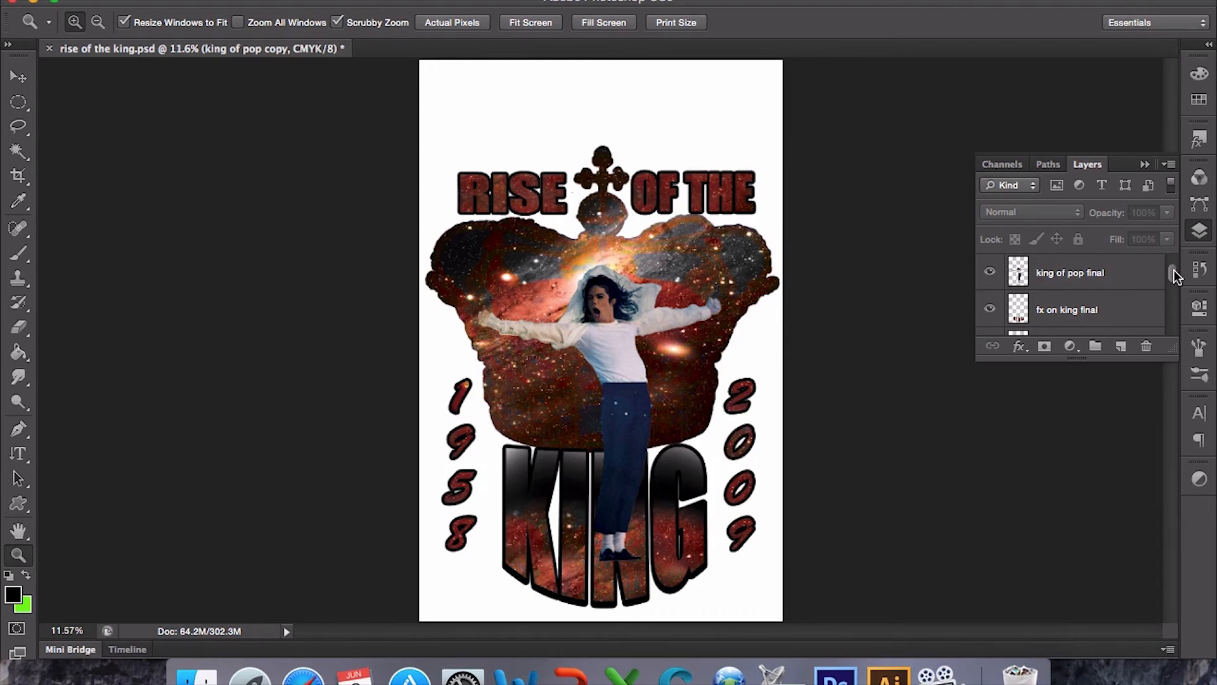
- Show the glow on hands final layer to add the outer glow around the figure's hands
mouse_move(1173, 275)
mouse_down()
mouse_move(1167, 299)
mouse_move(1169, 269)
mouse_up()
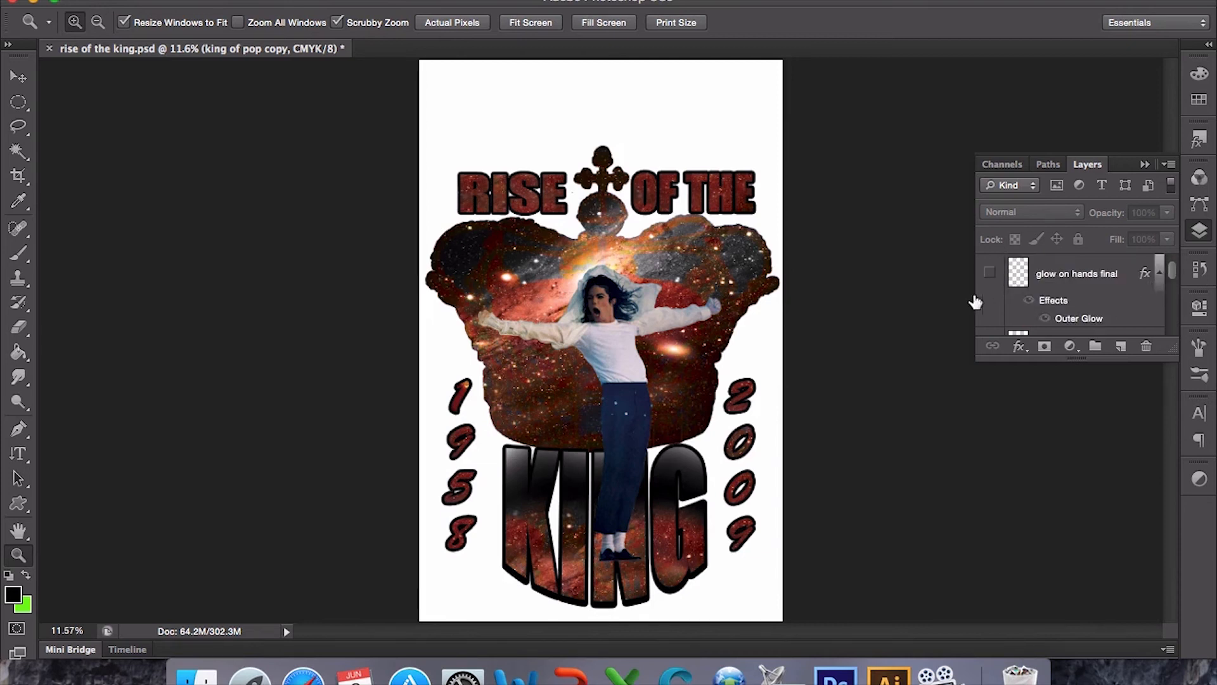
click(991, 274)
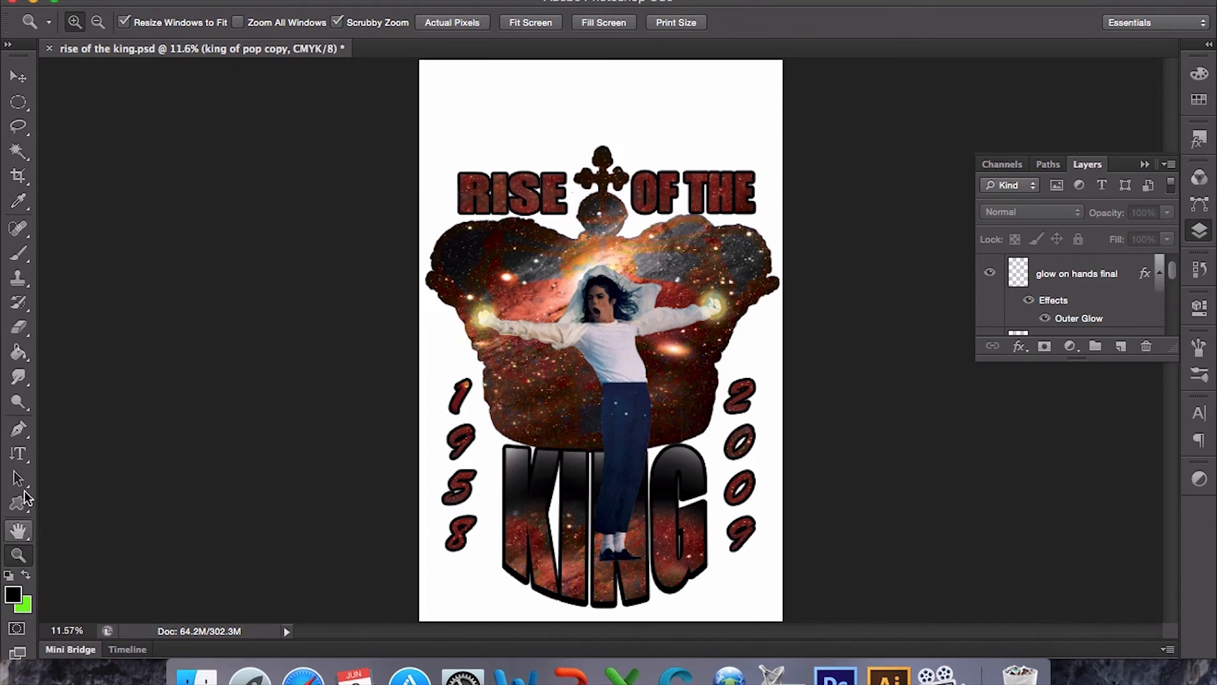
click(73, 22)
click(697, 331)
click(707, 324)
click(713, 324)
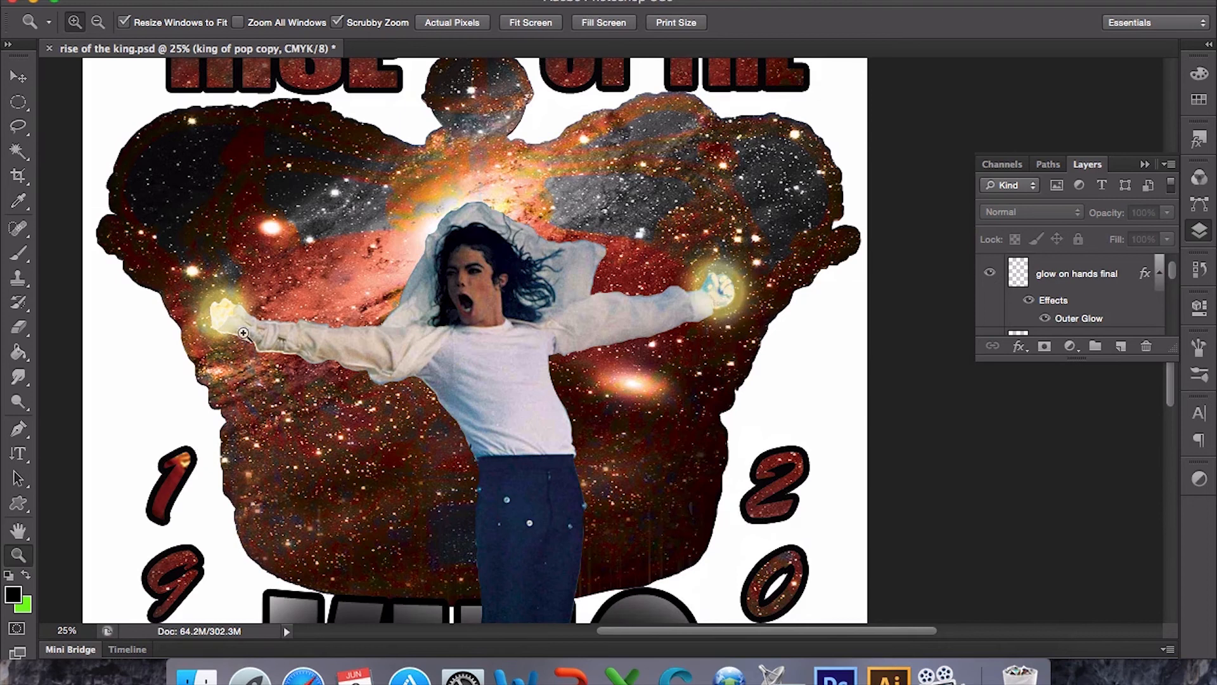
- Select the glow on hands final layer and review which layer effects are available for it
click(24, 131)
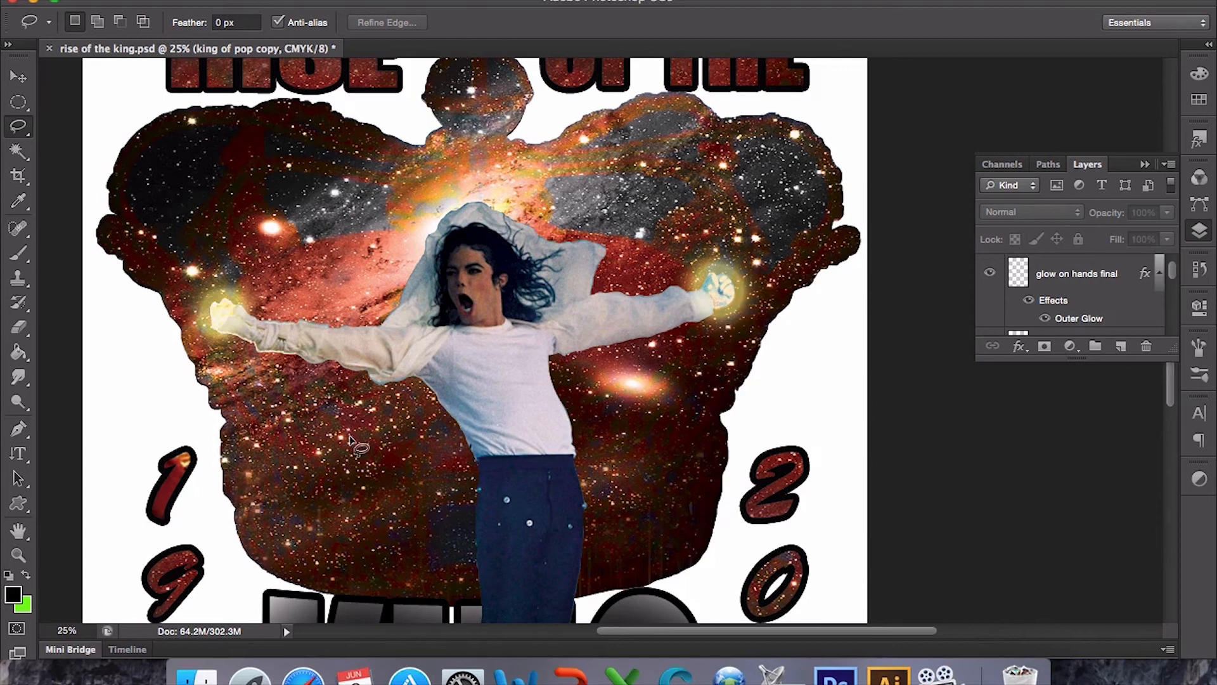
click(1079, 282)
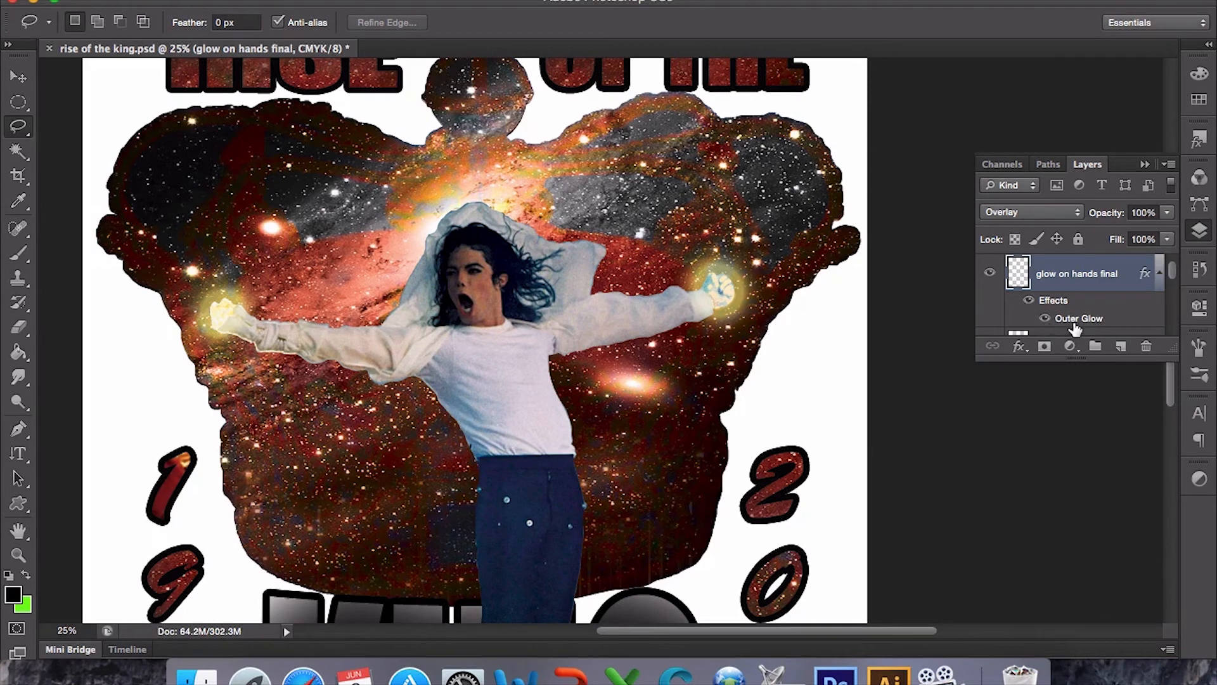
click(1019, 347)
click(1019, 349)
click(1018, 348)
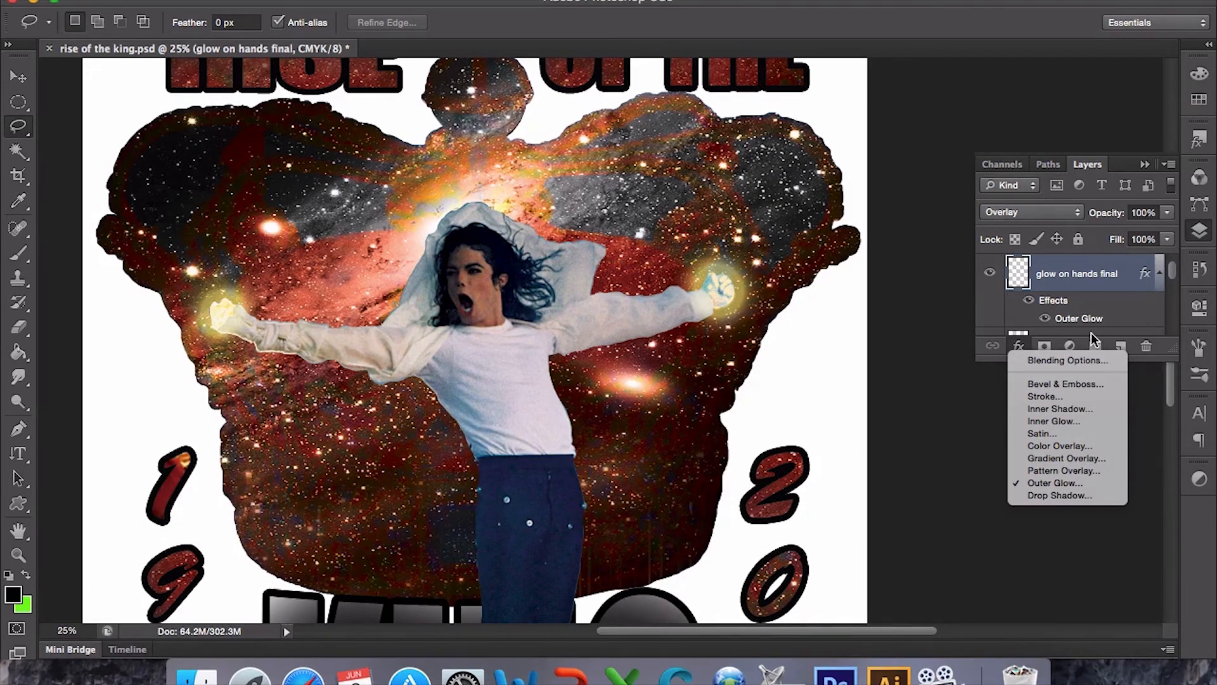
click(1177, 279)
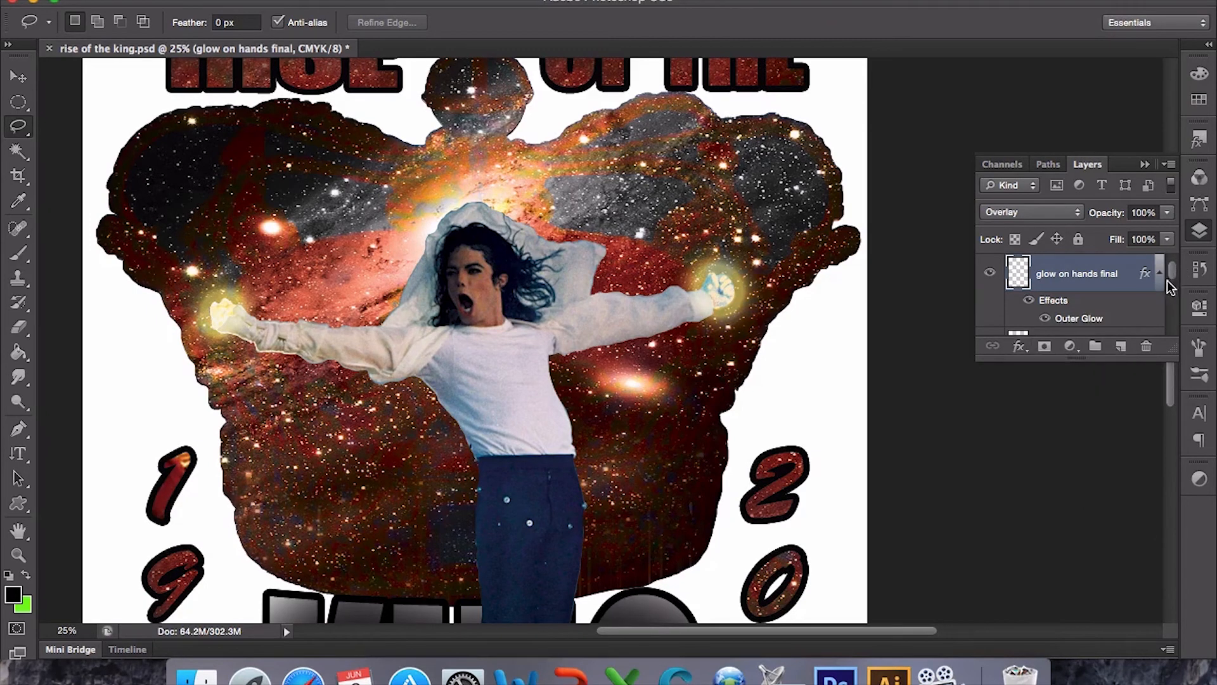
- Show the right wing layer to place the first white wing behind the figure
click(20, 555)
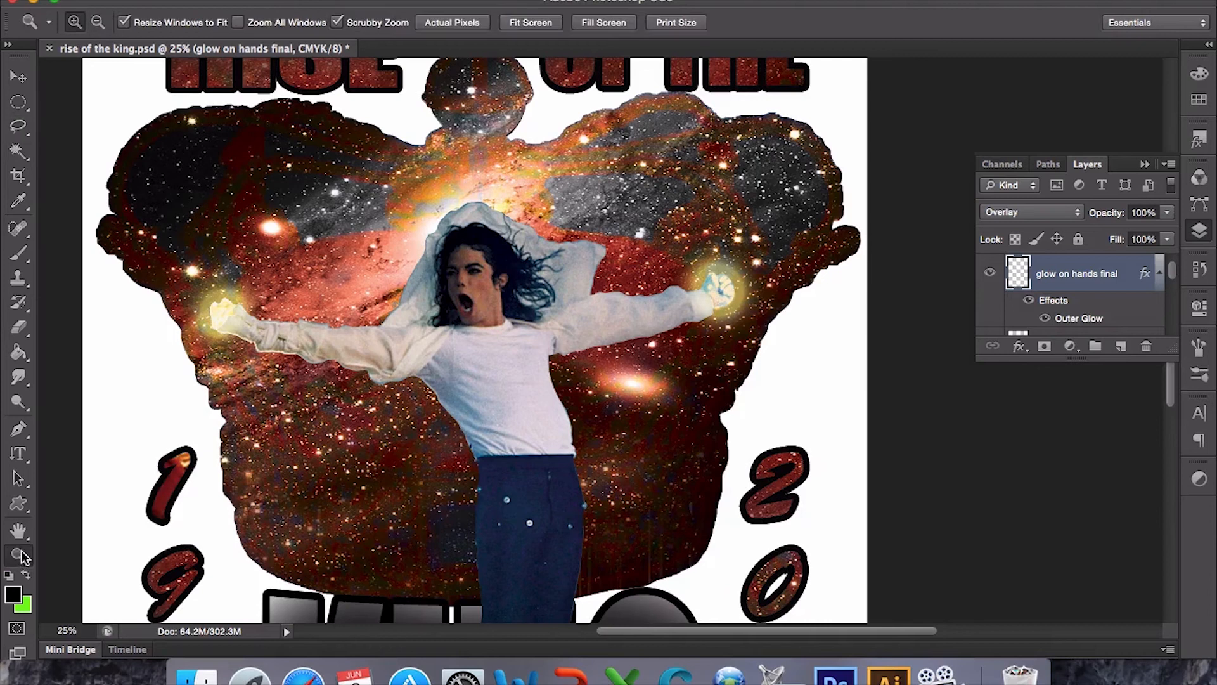
alt+click(741, 317)
alt+click(766, 357)
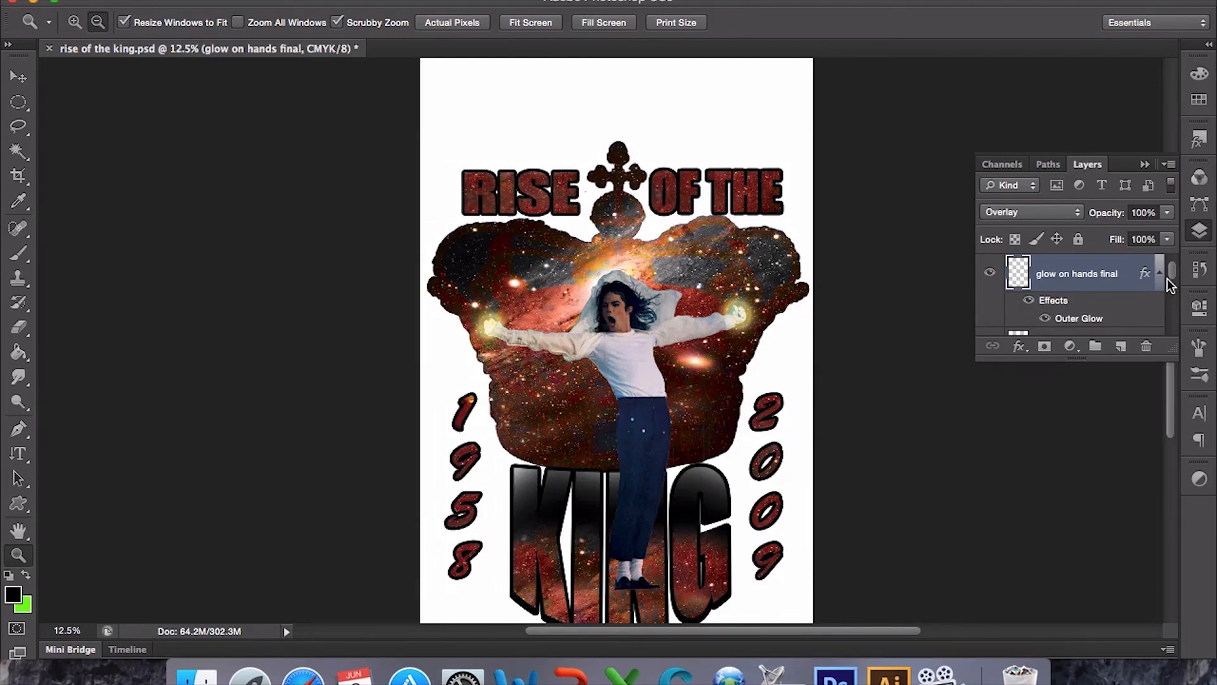
scroll(1174, 283, down, 5)
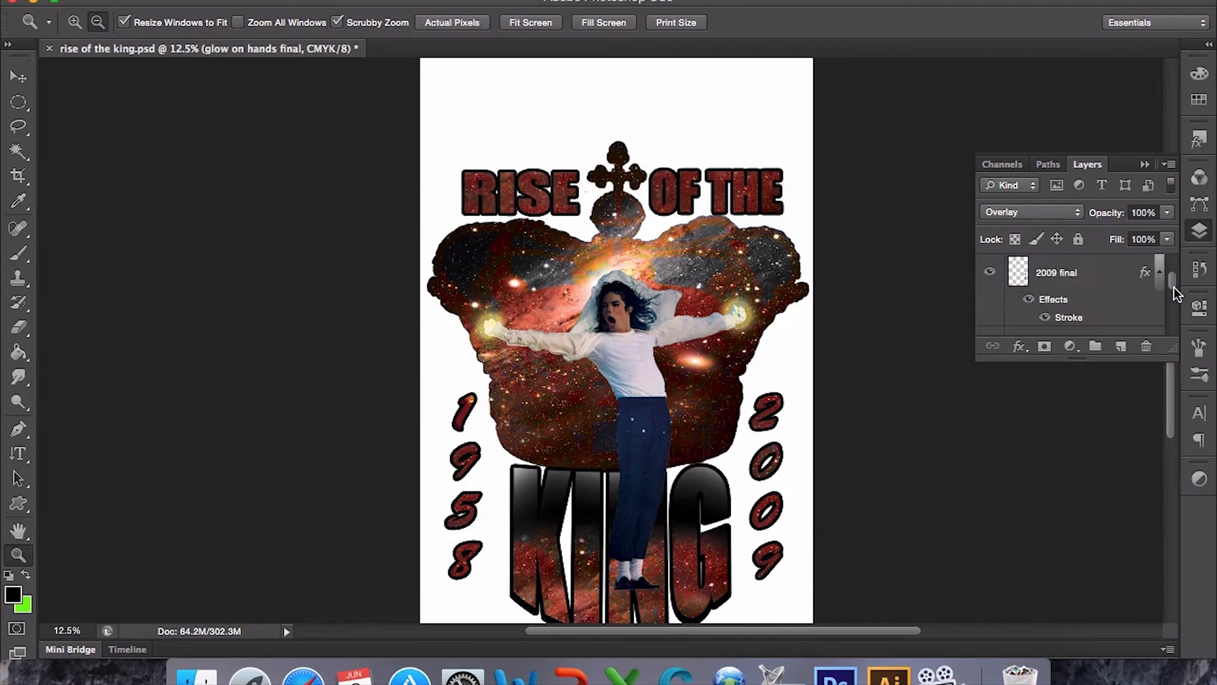
scroll(1174, 292, down, 1)
scroll(1174, 290, up, 3)
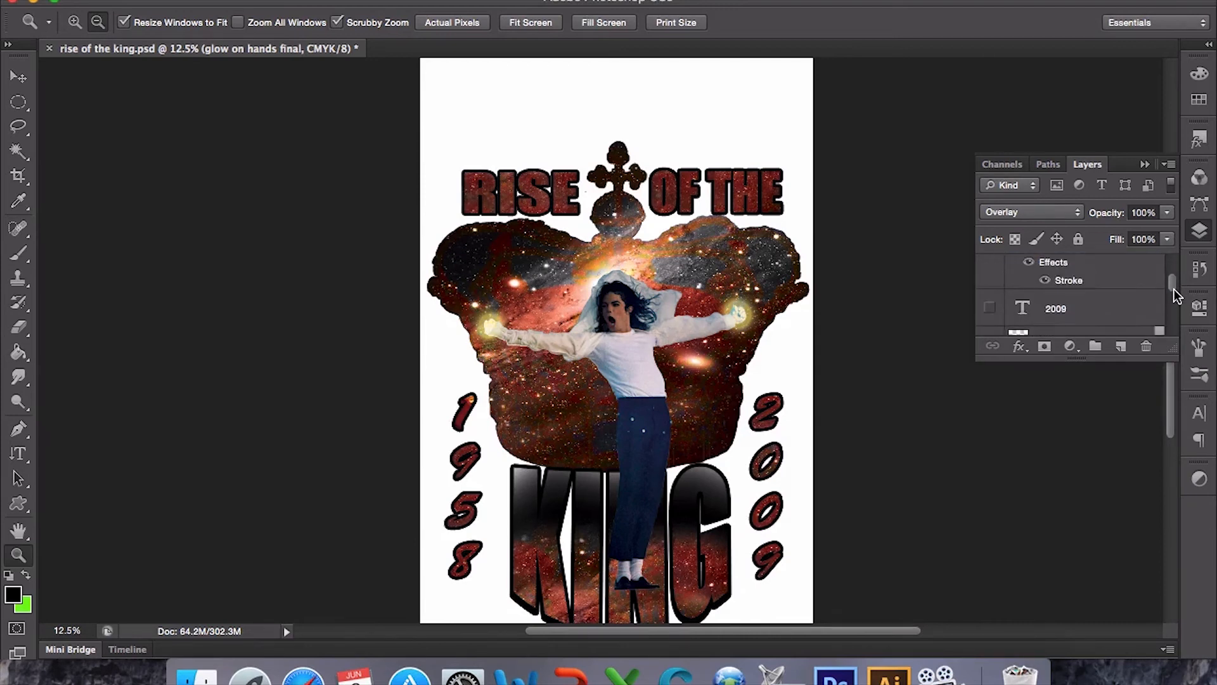
scroll(1173, 284, down, 2)
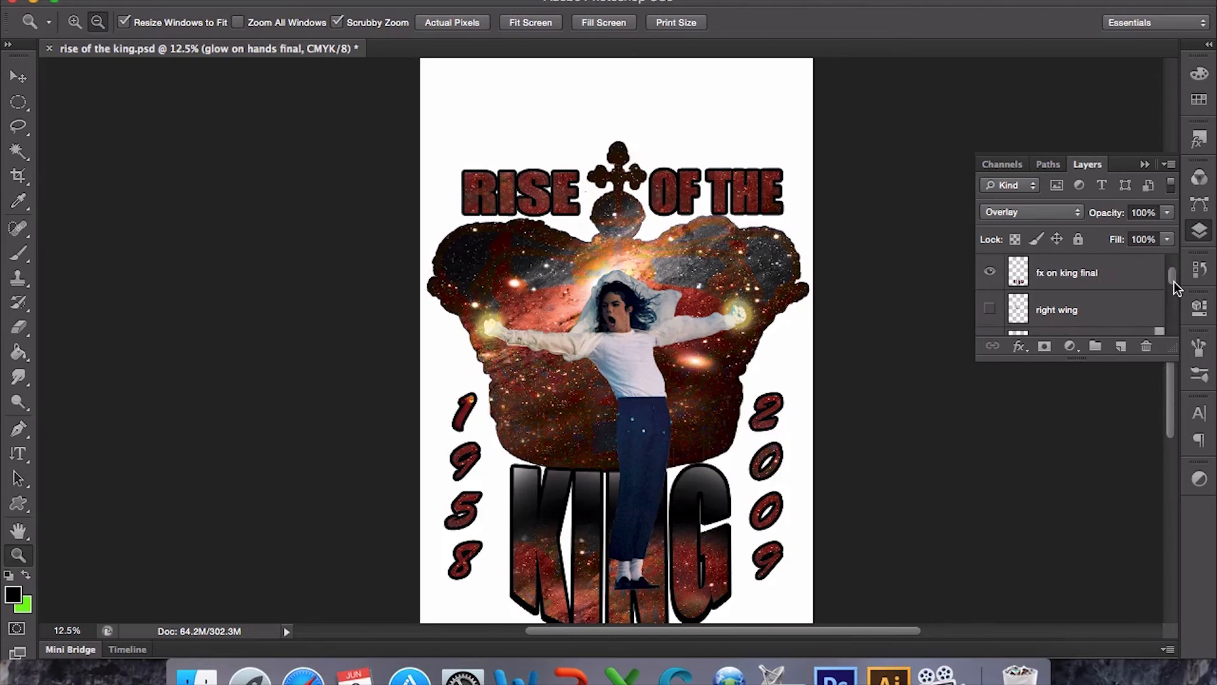
scroll(1174, 283, down, 1)
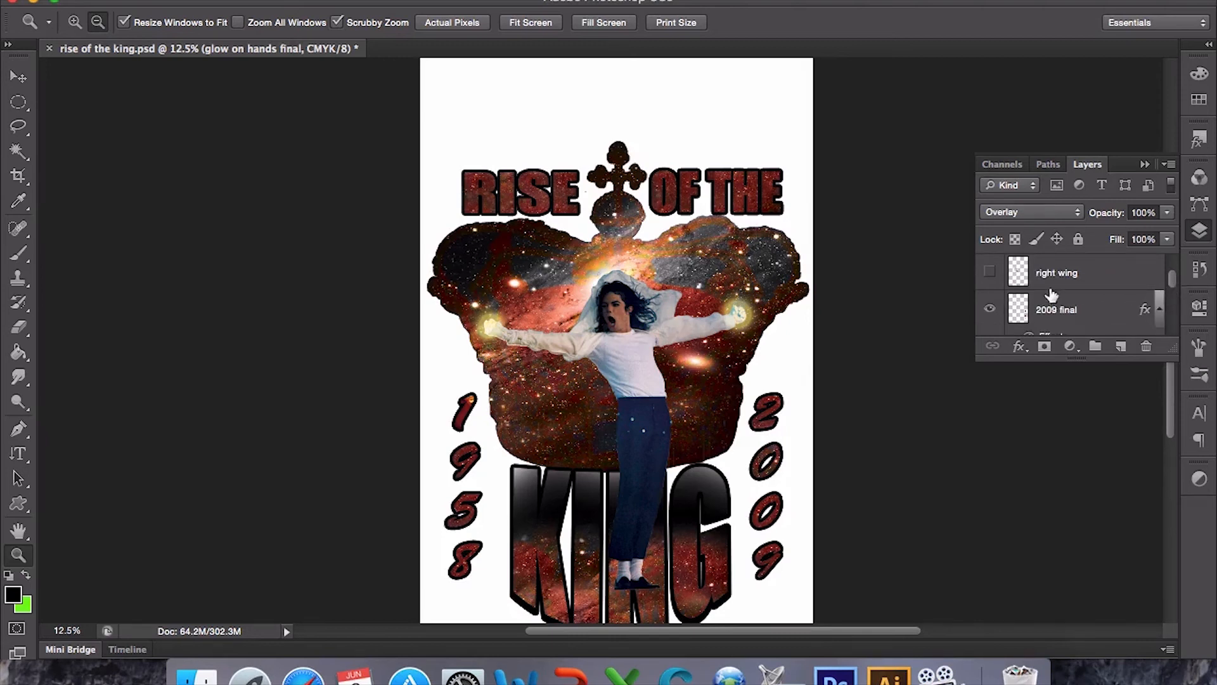
click(989, 275)
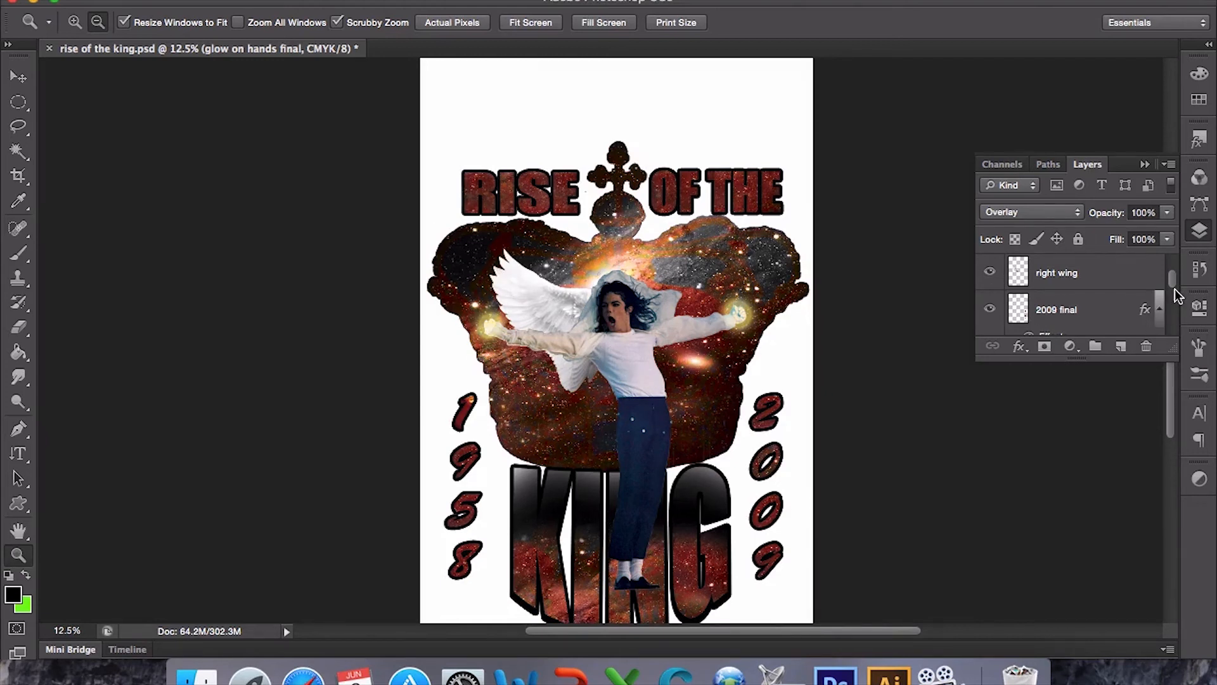
- Show the left wing layer to complete the pair of wings behind the figure
drag(1177, 282, 1174, 317)
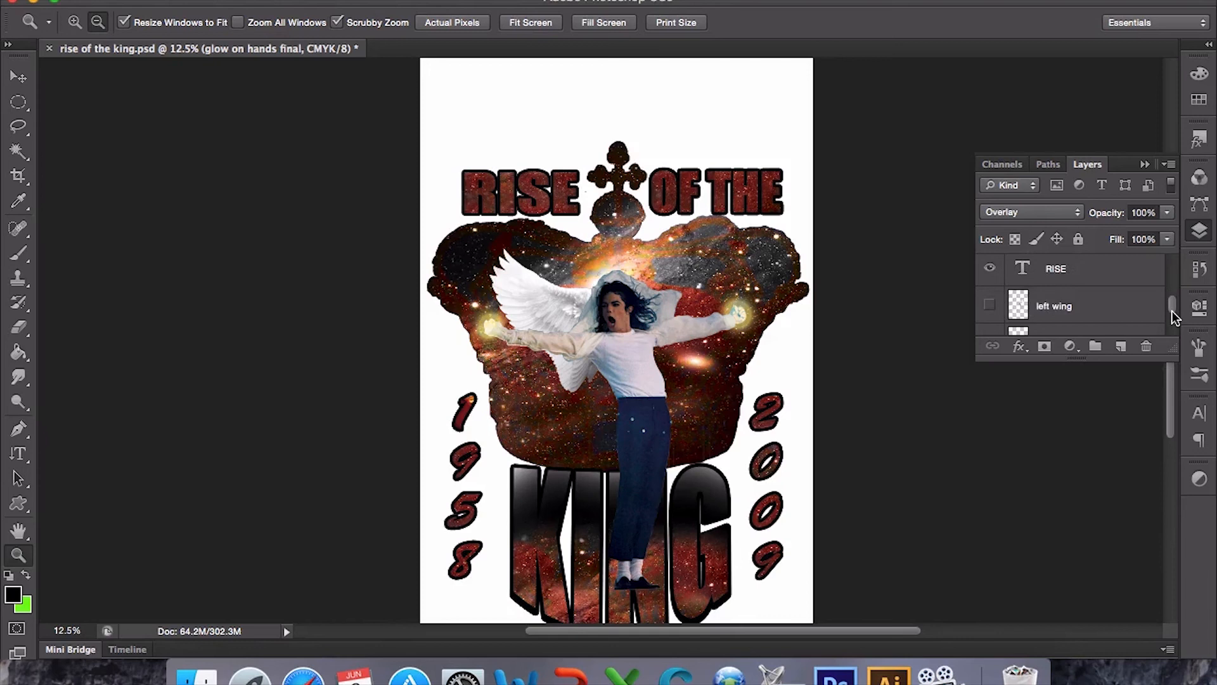
click(991, 306)
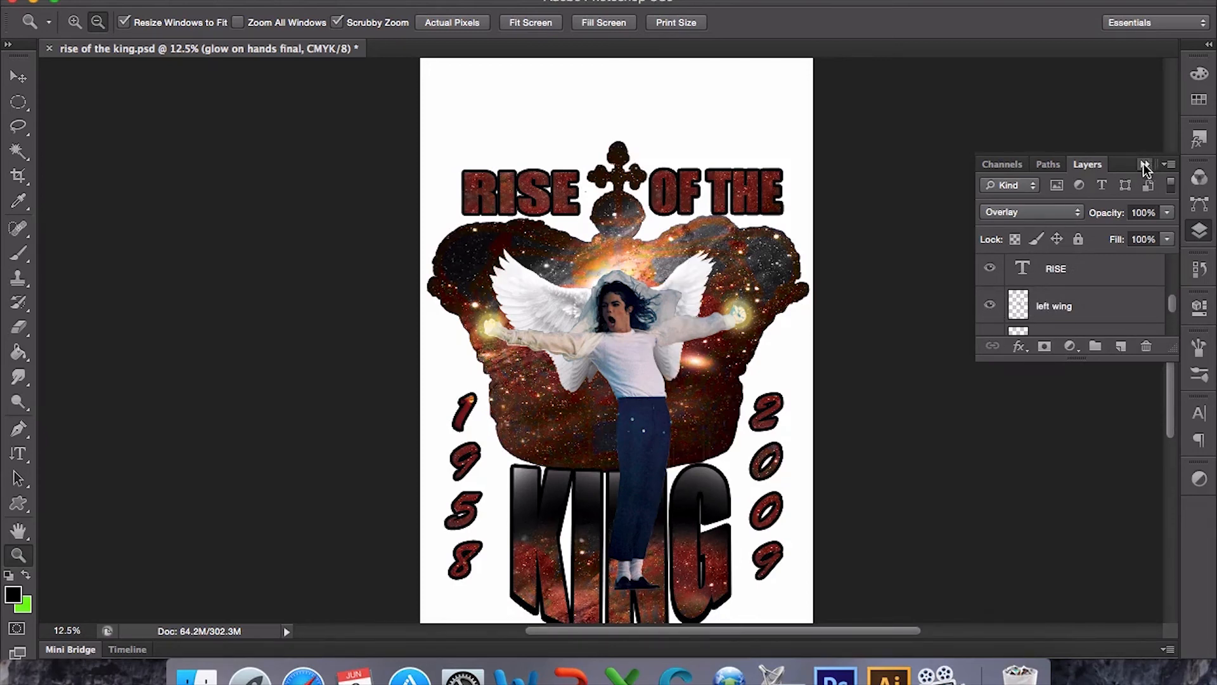
click(1144, 165)
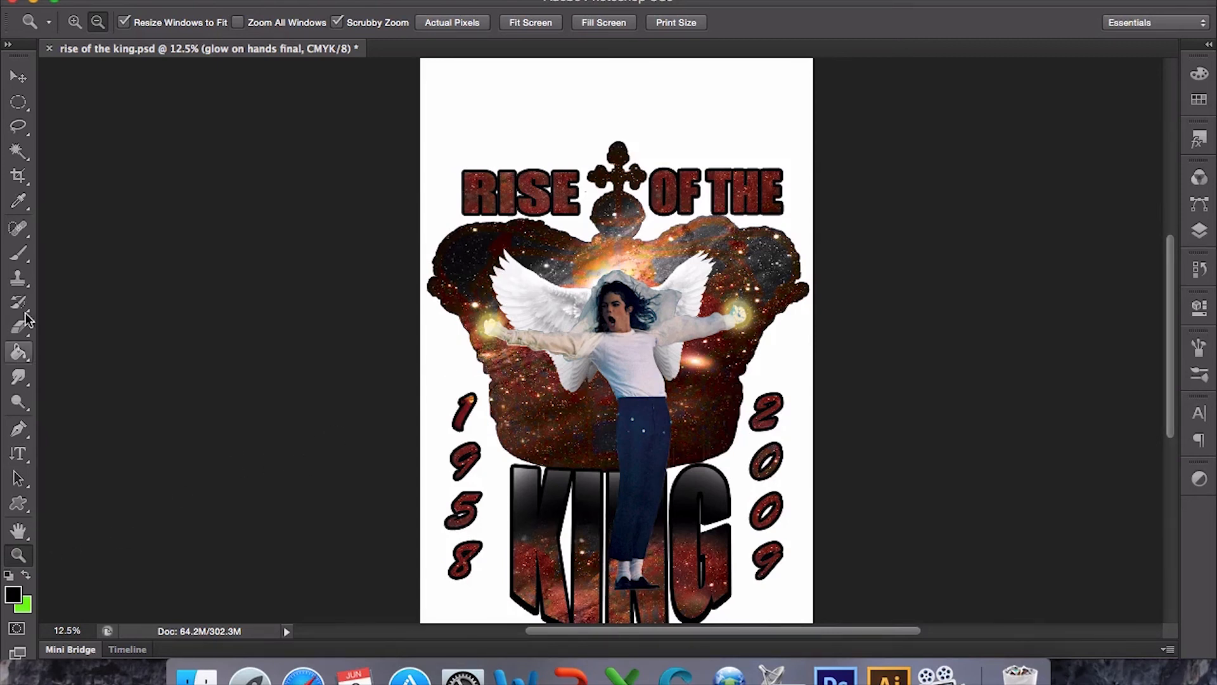
- Inspect the winged figure closer up and select the left wing layer
click(75, 23)
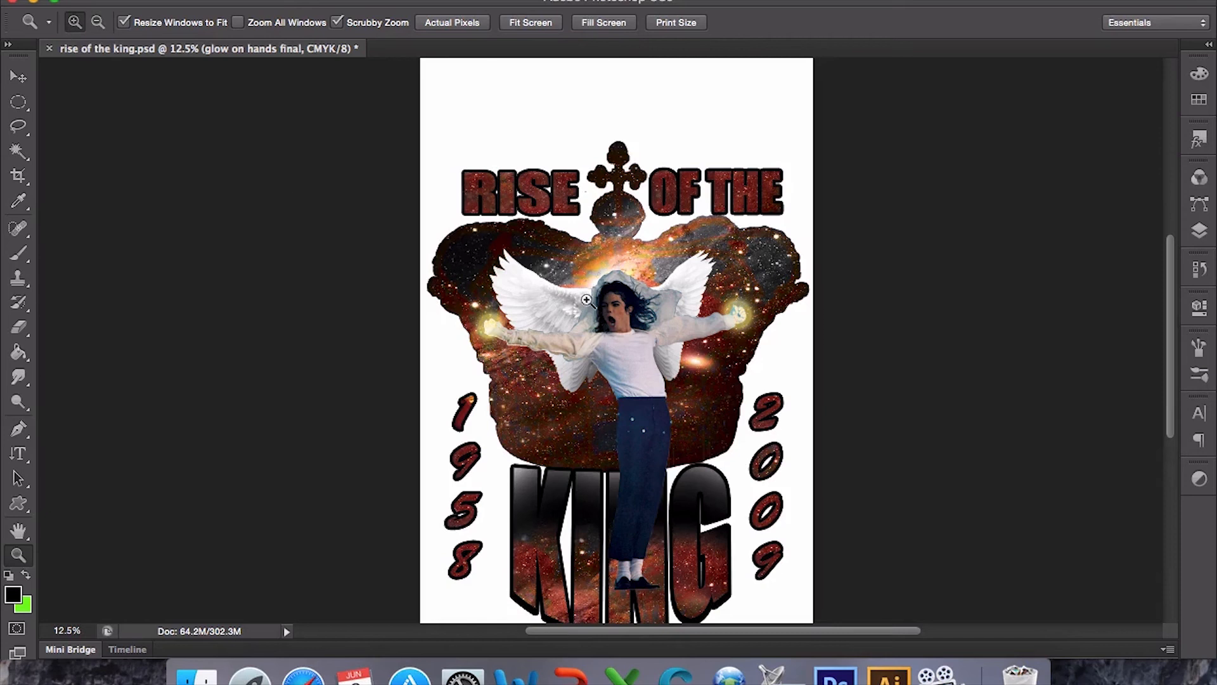
click(646, 336)
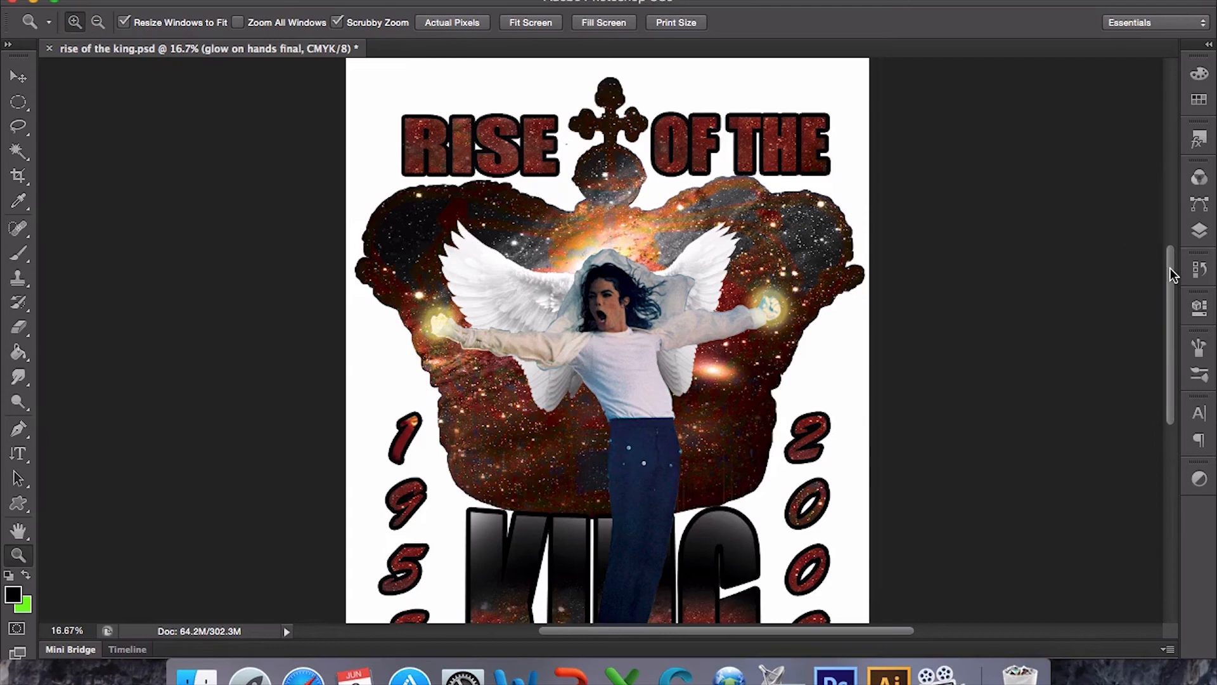
scroll(1174, 267, down, 2)
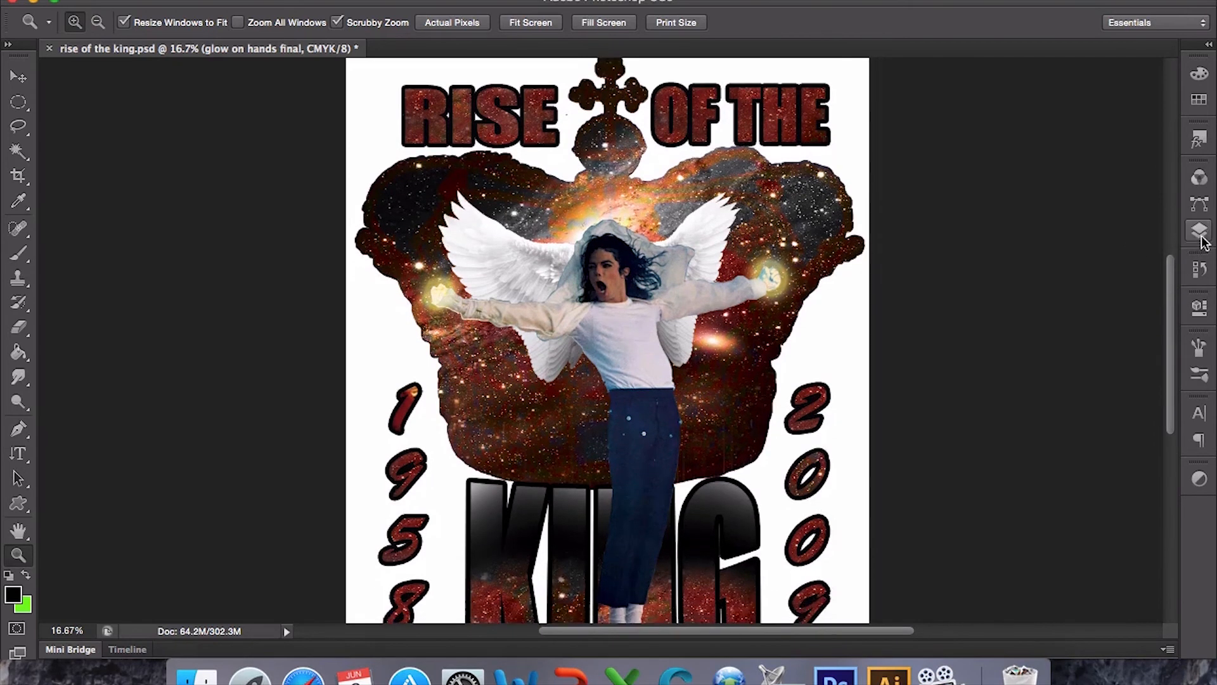
click(1199, 230)
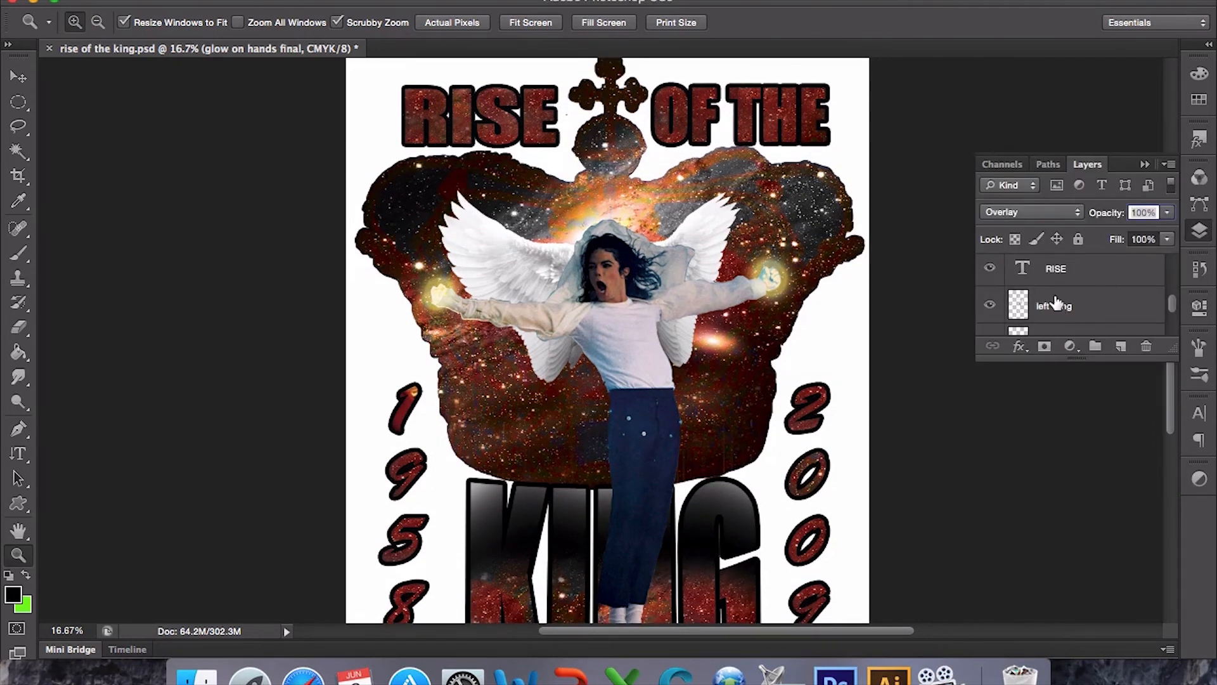
click(1167, 310)
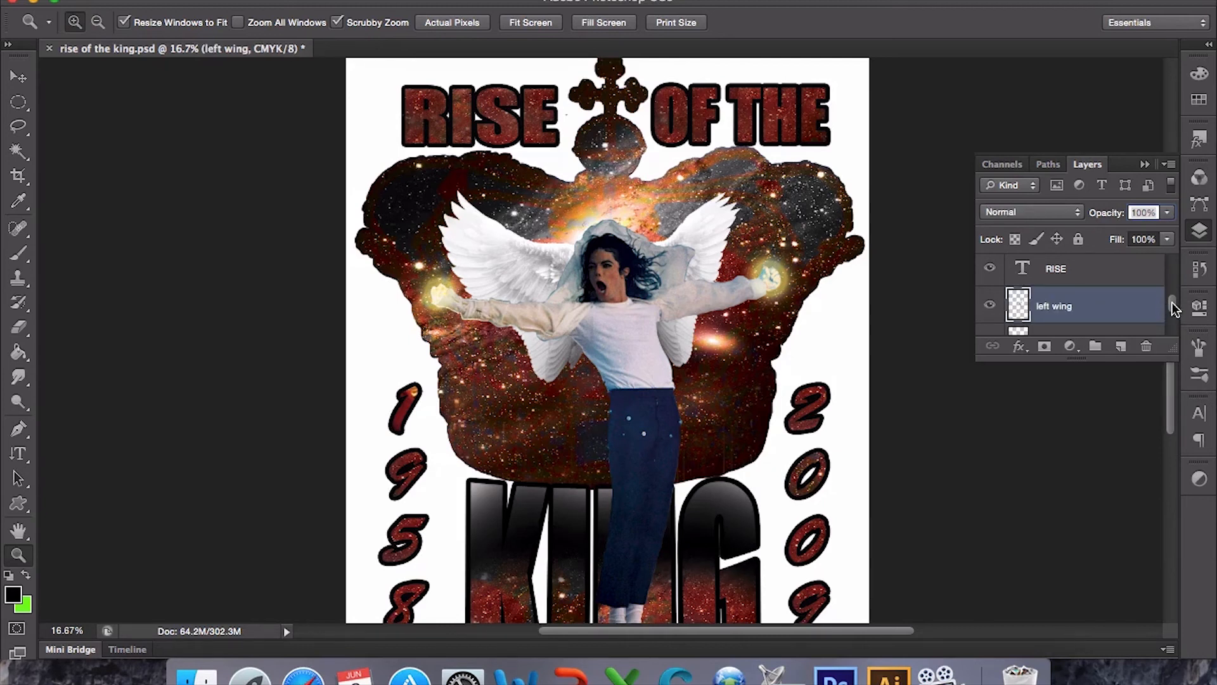
- Preview the whole poster on black by showing the black background layer, and hide that layer again
scroll(1172, 309, down, 6)
scroll(1169, 319, down, 3)
scroll(1166, 326, up, 1)
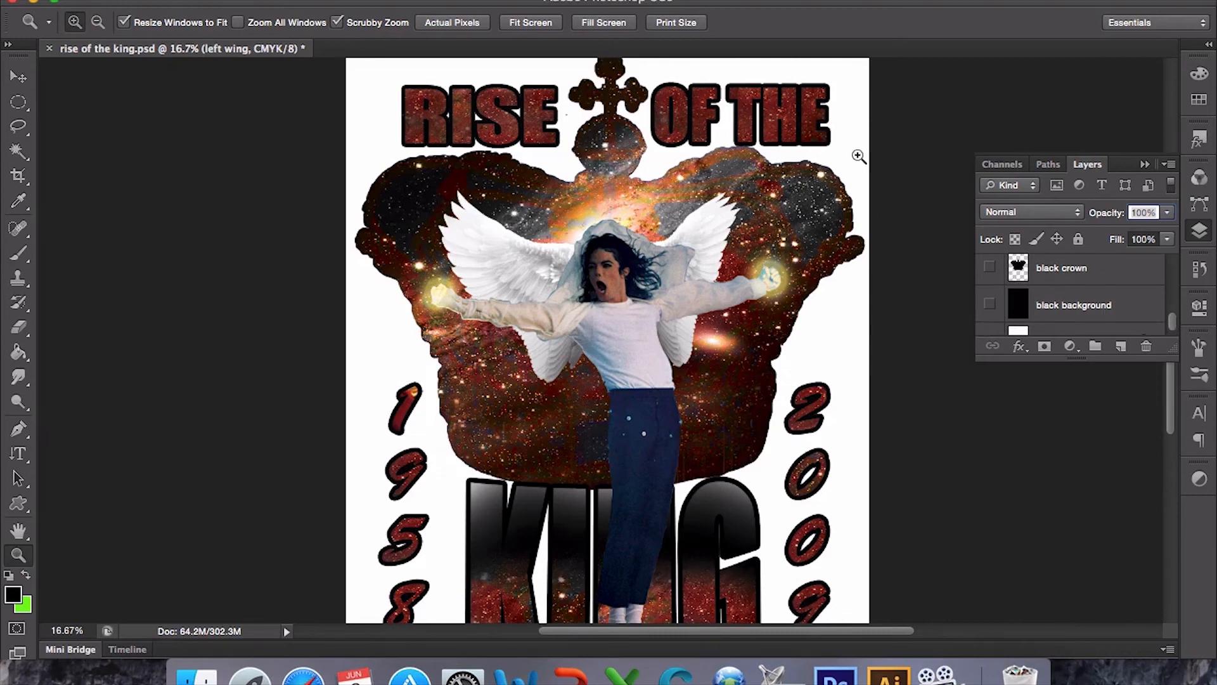
click(539, 29)
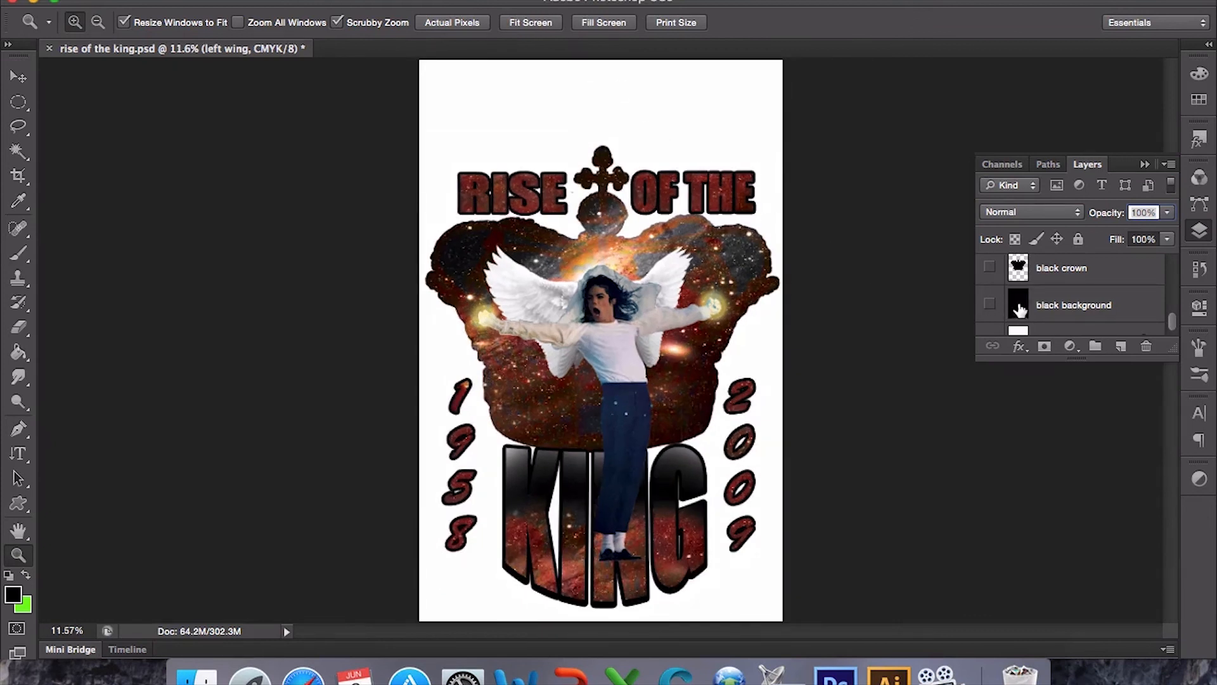
click(990, 305)
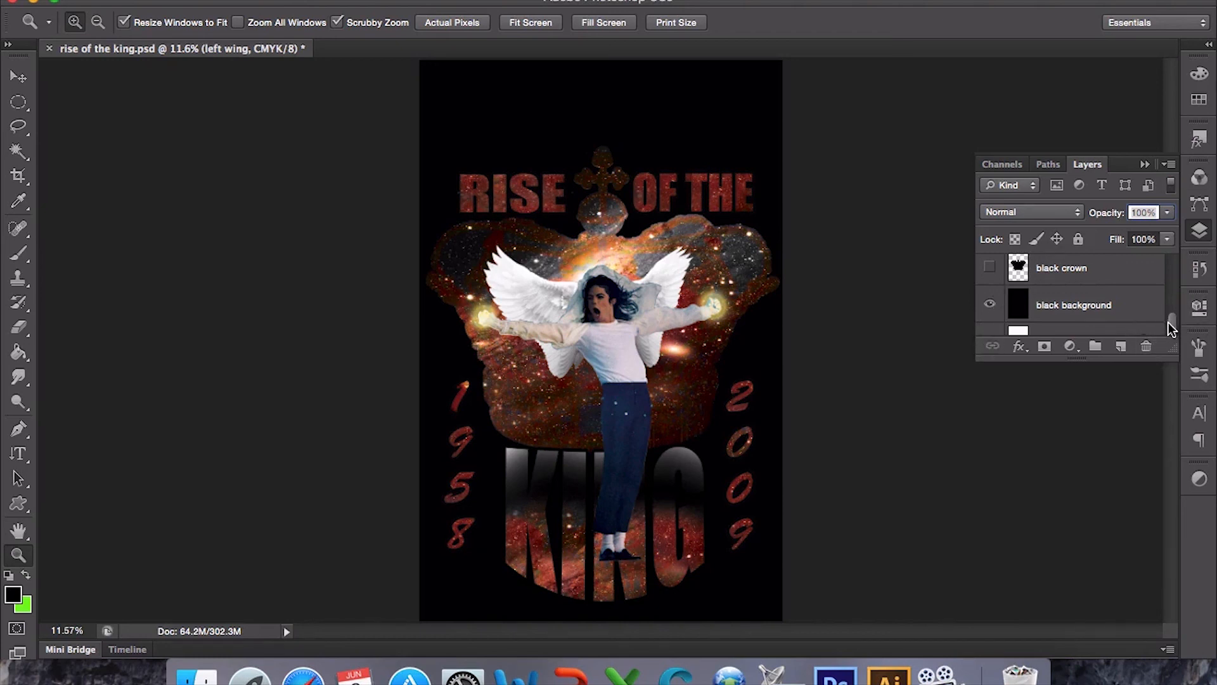
scroll(1173, 323, up, 1)
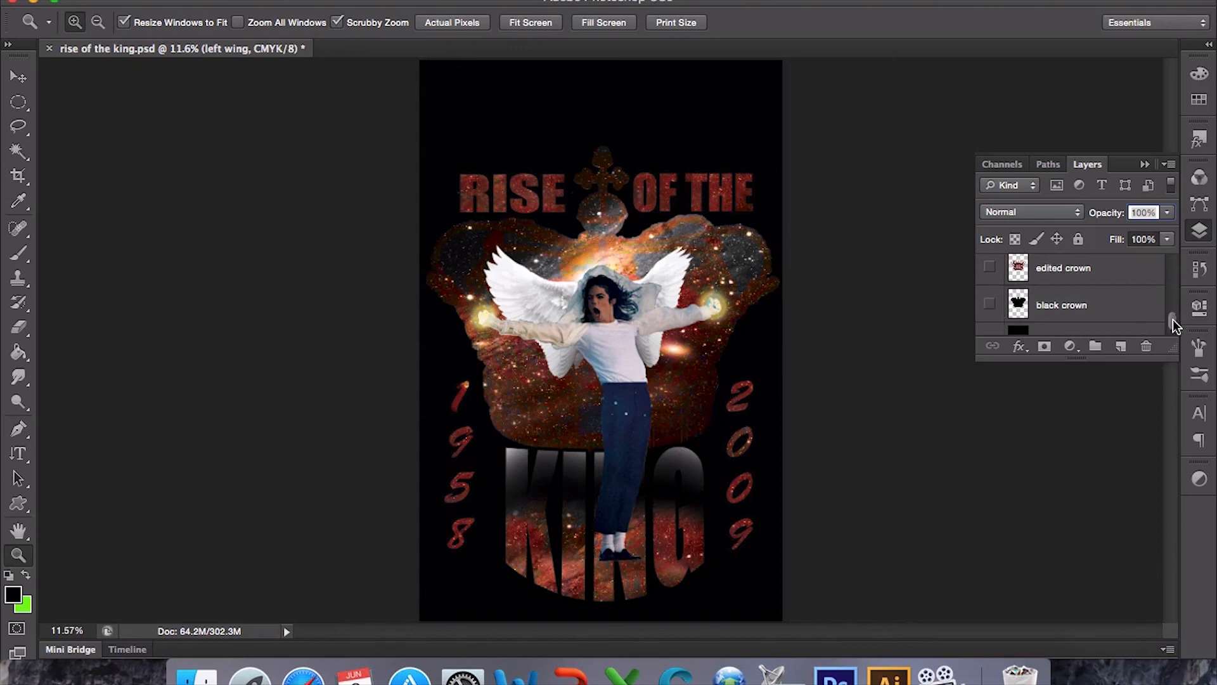
scroll(1172, 320, up, 1)
scroll(1172, 321, down, 2)
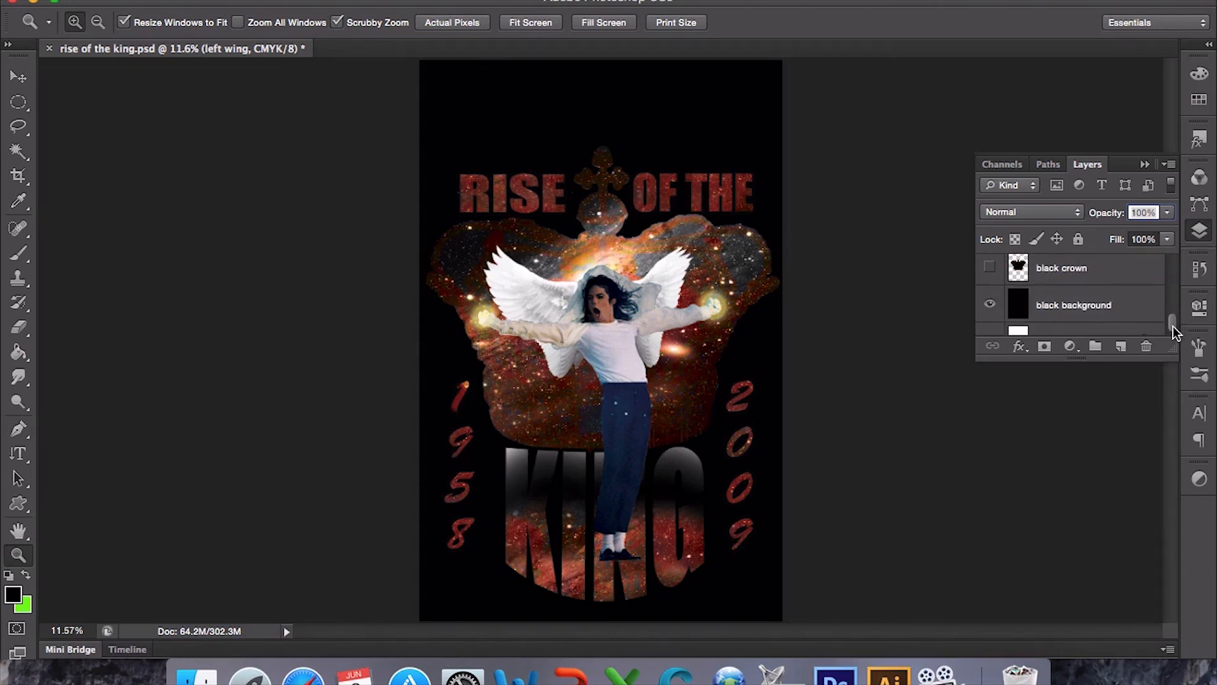
click(991, 306)
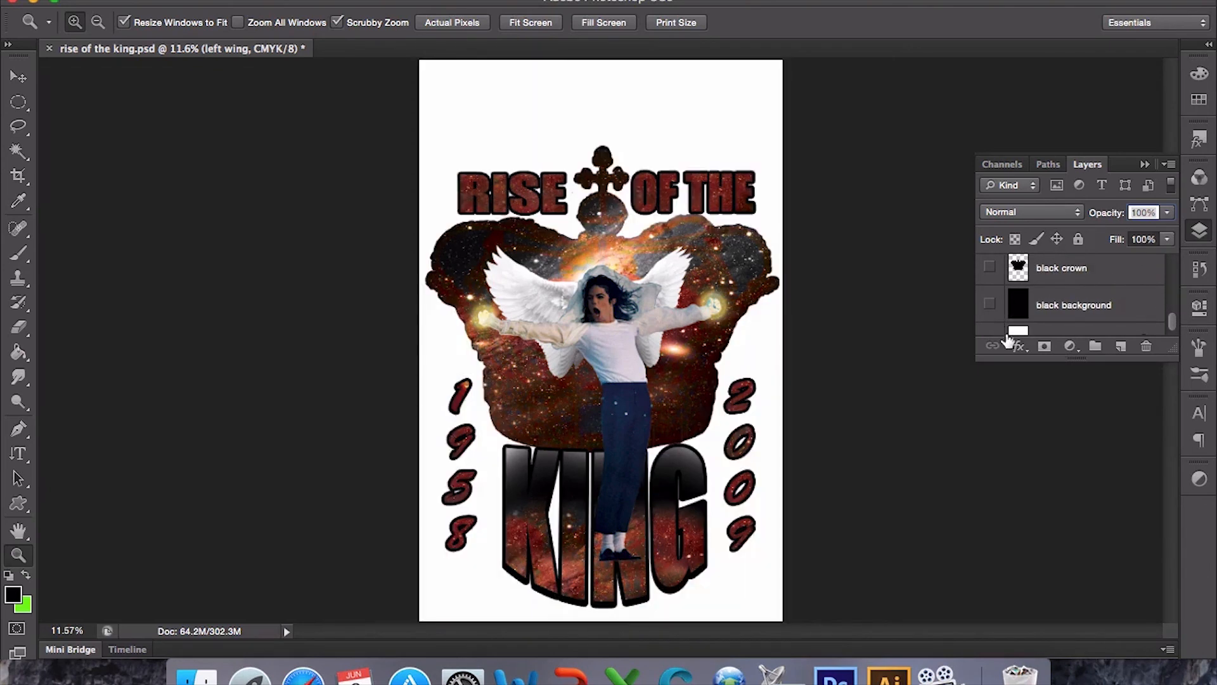
- Hide the white Background layer and merge all visible artwork layers into one
mouse_move(1175, 325)
mouse_down()
mouse_move(1174, 295)
mouse_move(1174, 328)
mouse_up()
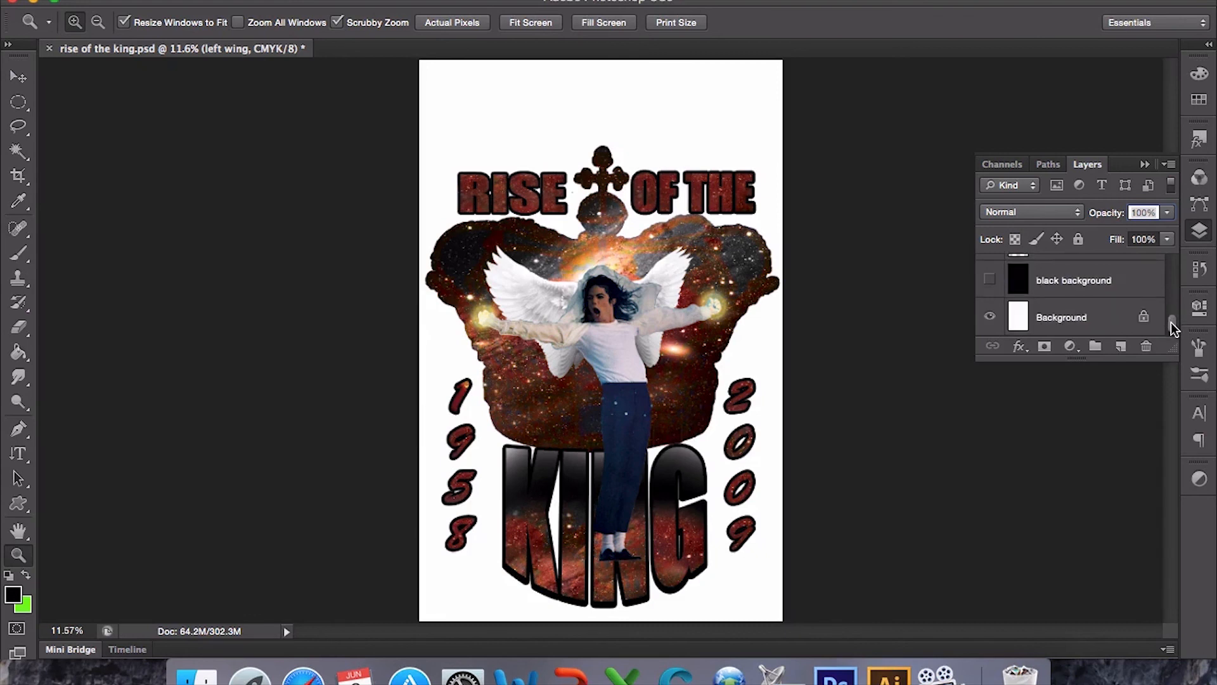
click(989, 317)
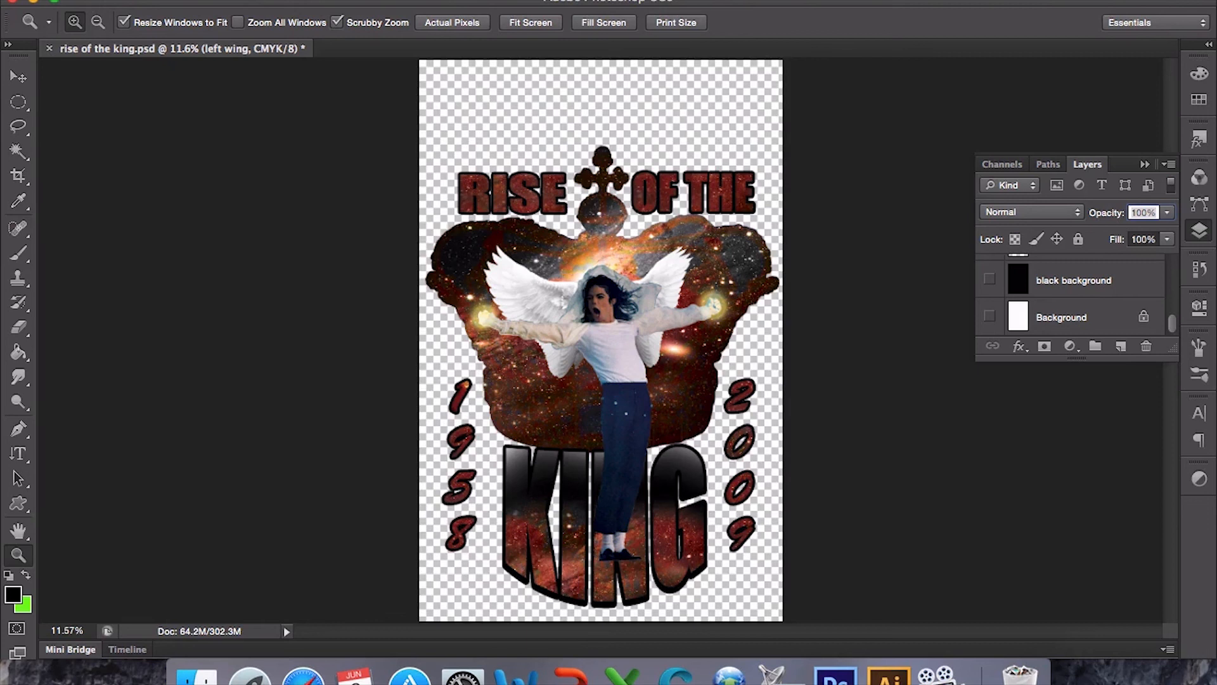
click(289, 1)
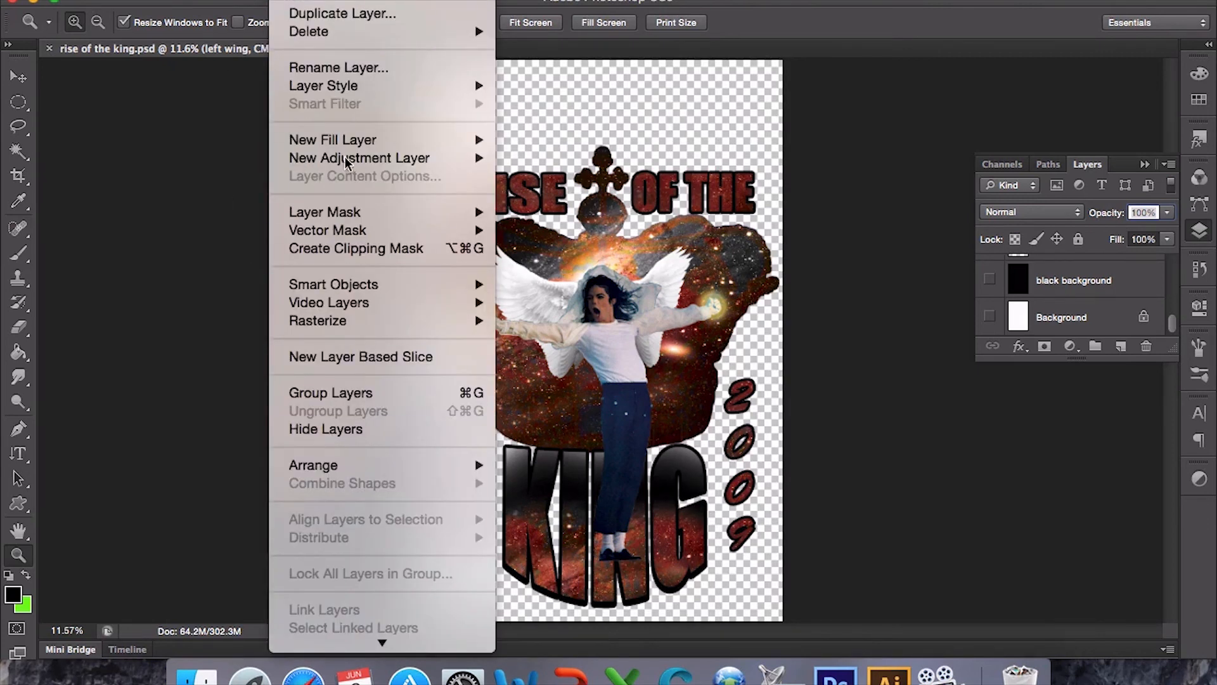
mouse_move(393, 642)
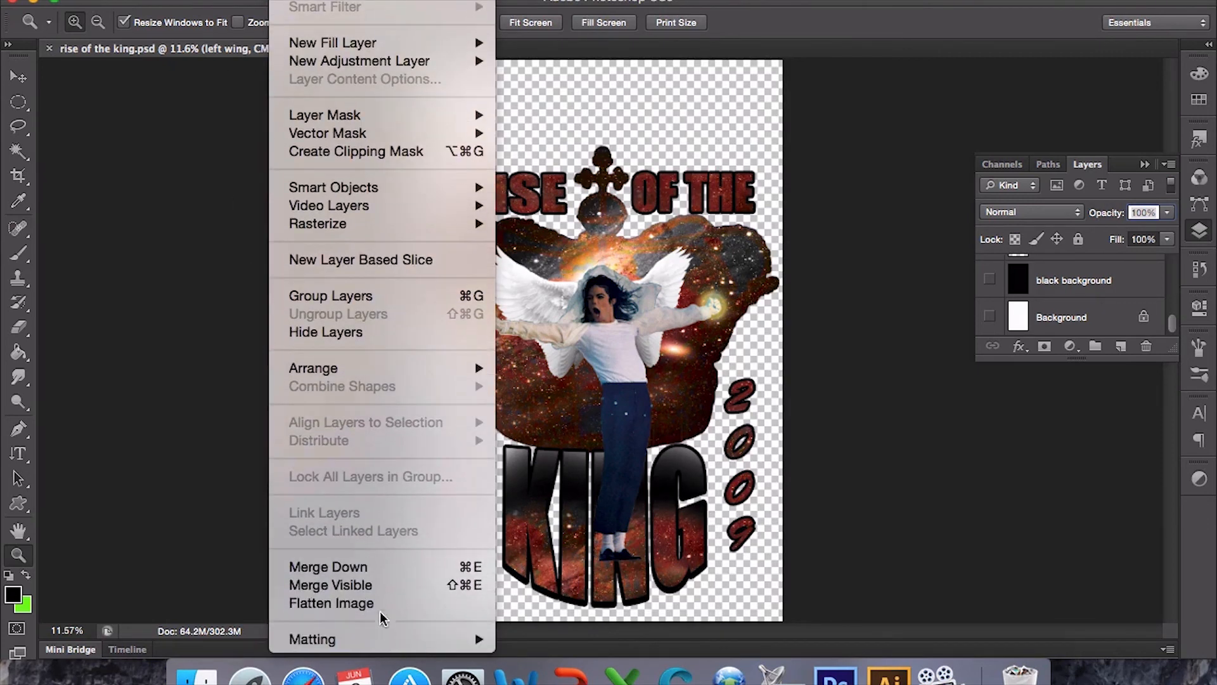
click(356, 585)
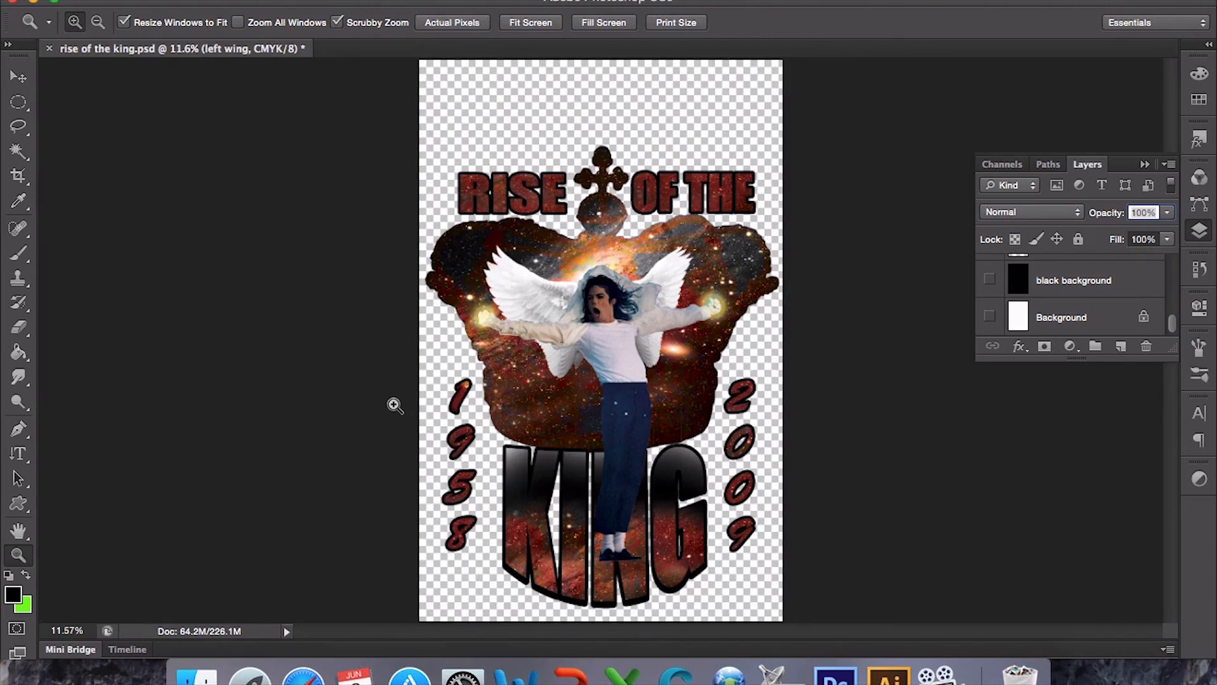
- Free-transform the merged artwork by nudging it up and slightly left to X 1645 px, Y 2527 px, and apply the transformation
key(super+t)
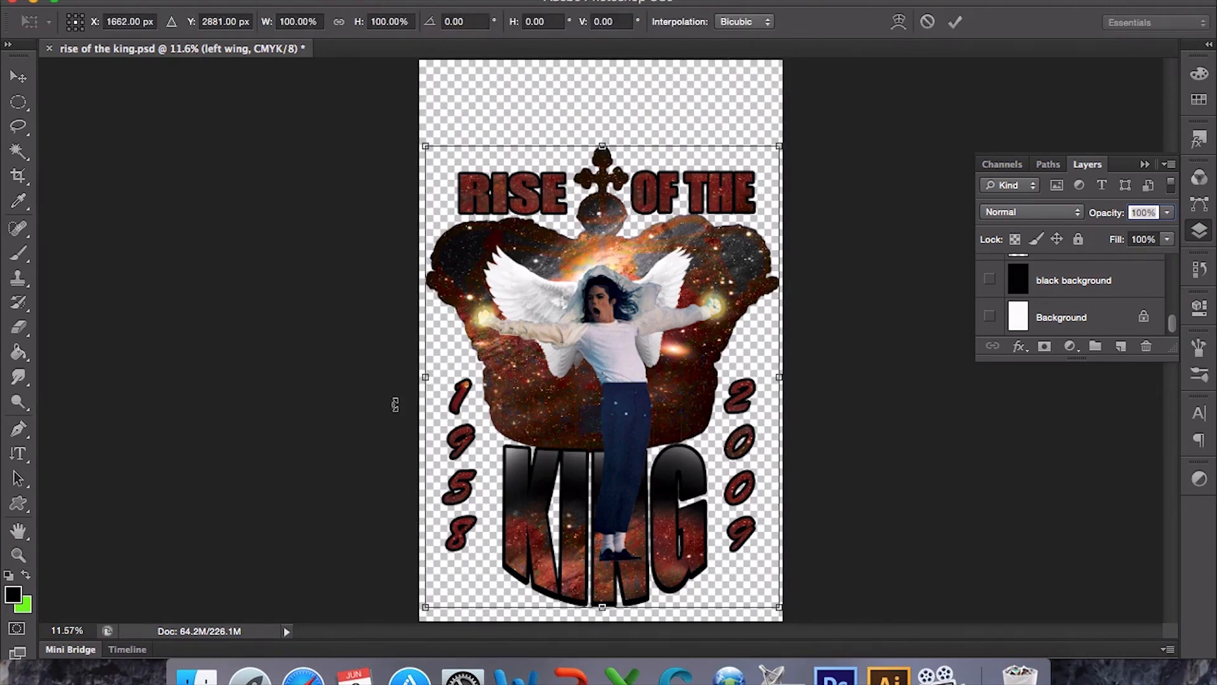
key(Up)
key(Up)
key(Up)
key(Up)
key(Up)
key(Up)
key(Up)
key(Up)
key(Up)
key(Up)
key(Up)
key(Up)
key(Up)
key(Up)
key(Up)
key(Up)
key(Up)
key(Up)
key(Up)
key(Up)
key(Up)
key(Up)
key(Up)
key(Up)
key(Up)
key(Up)
key(Up)
key(Up)
key(Up)
key(Up)
key(Up)
key(Up)
key(Up)
key(Up)
key(Up)
key(Up)
key(Up)
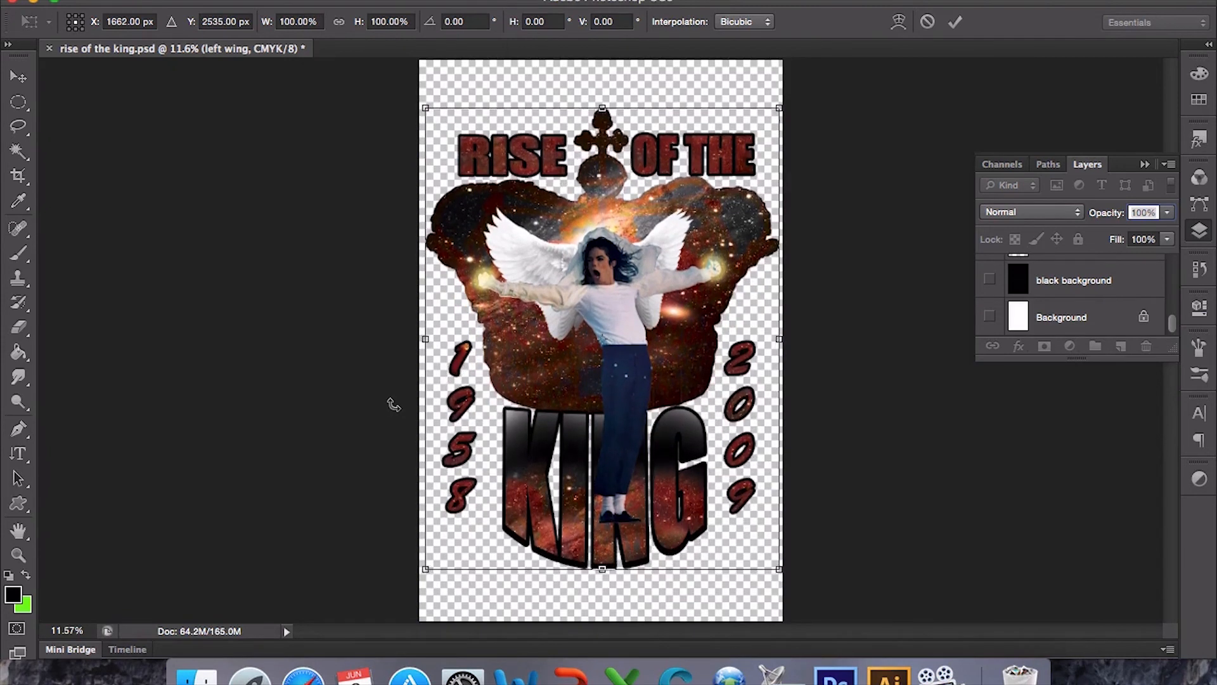
key(Up)
key(Left)
key(Left)
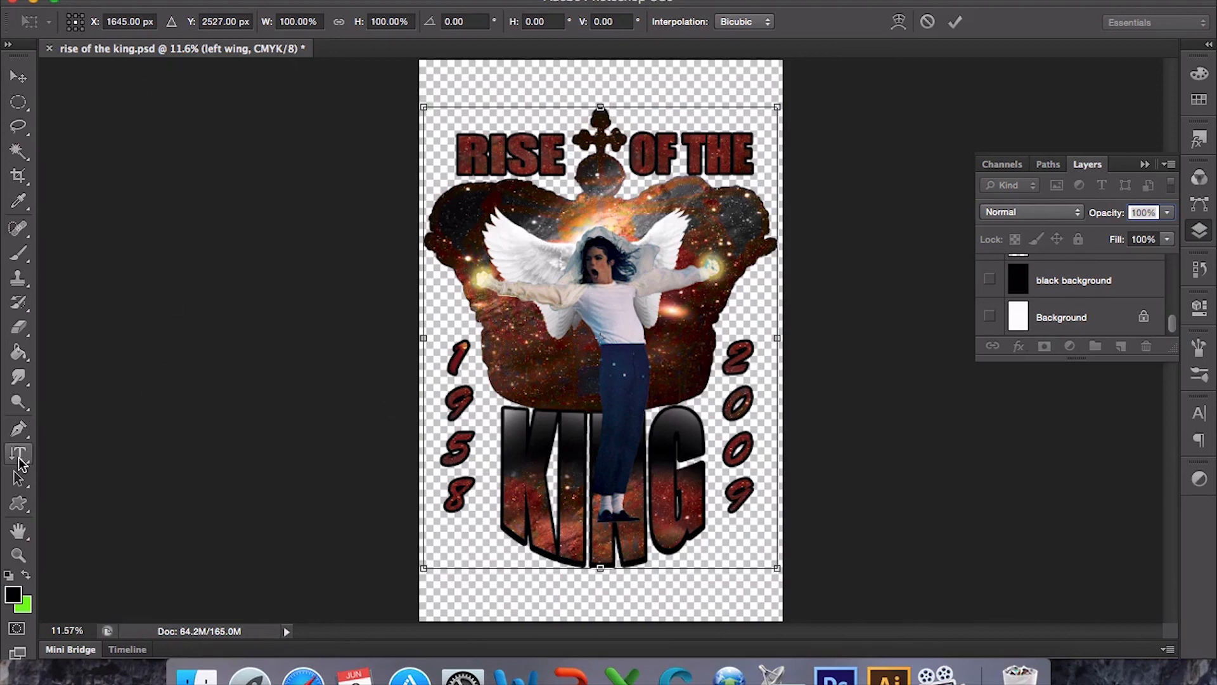
click(17, 150)
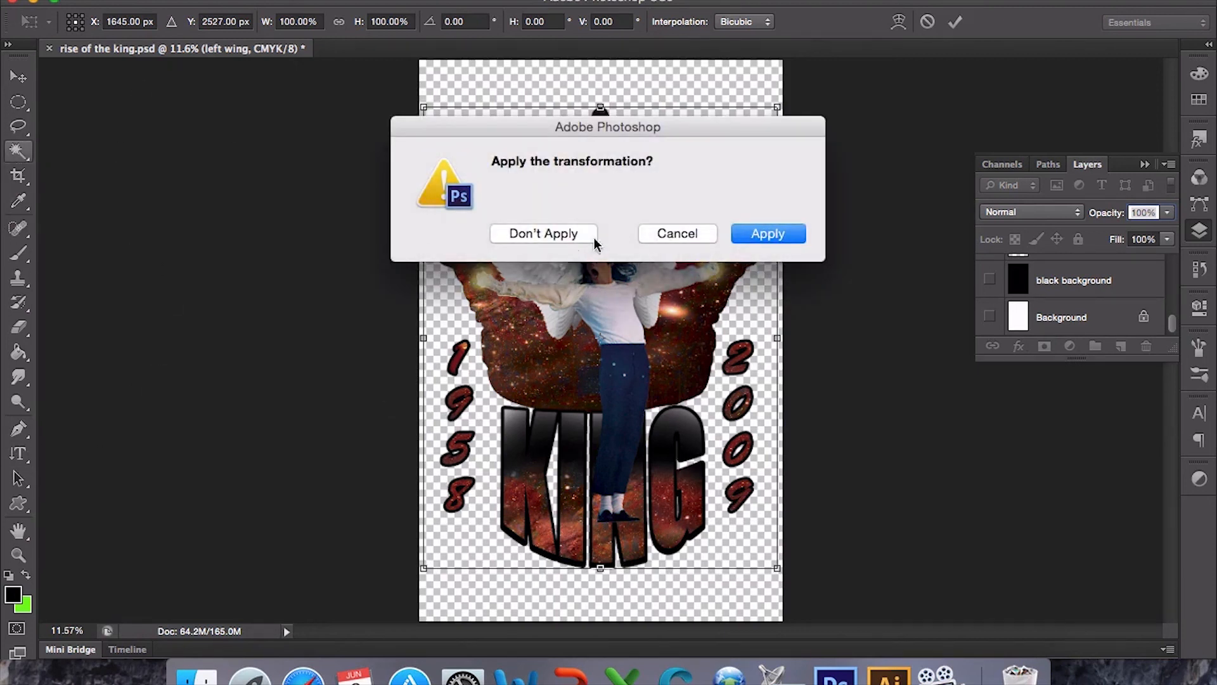
click(767, 233)
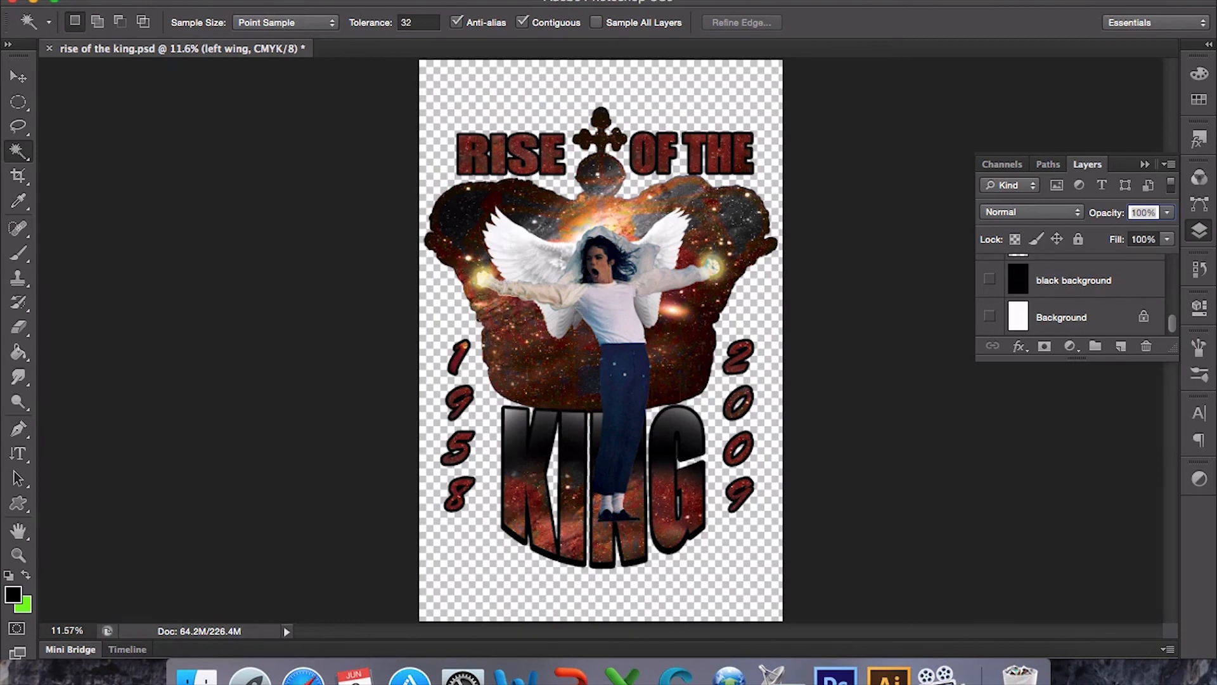
- Flip the whole canvas horizontally to mirror the poster artwork
click(232, 2)
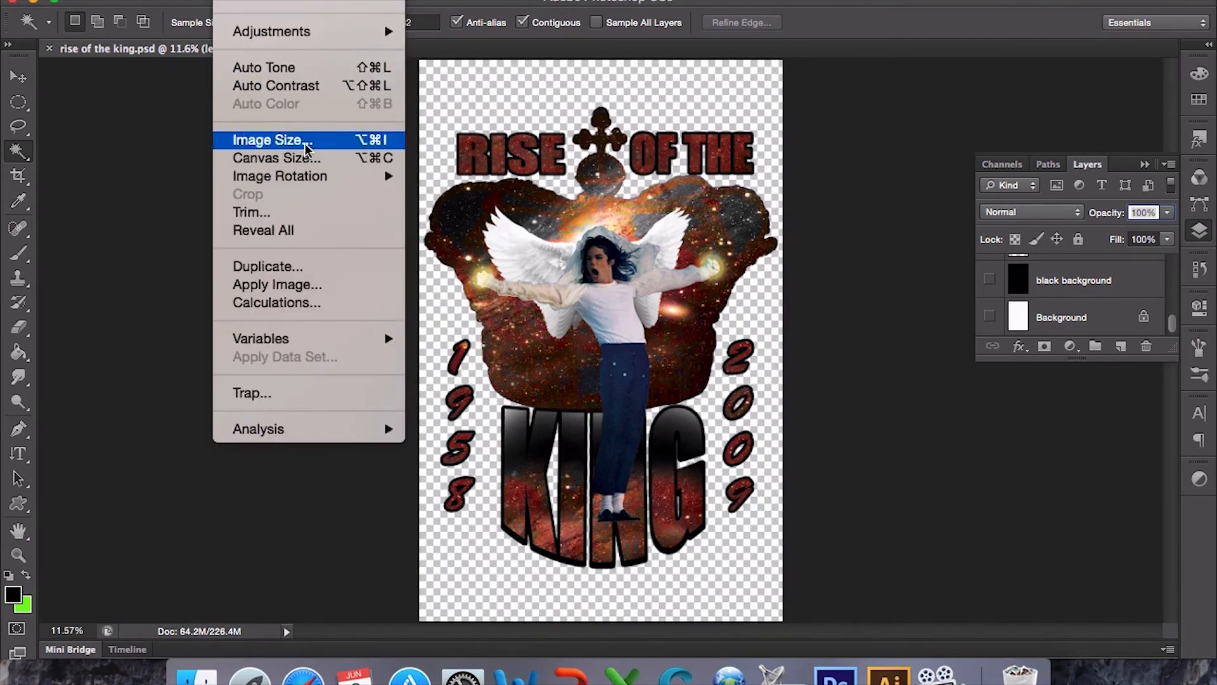
mouse_move(330, 176)
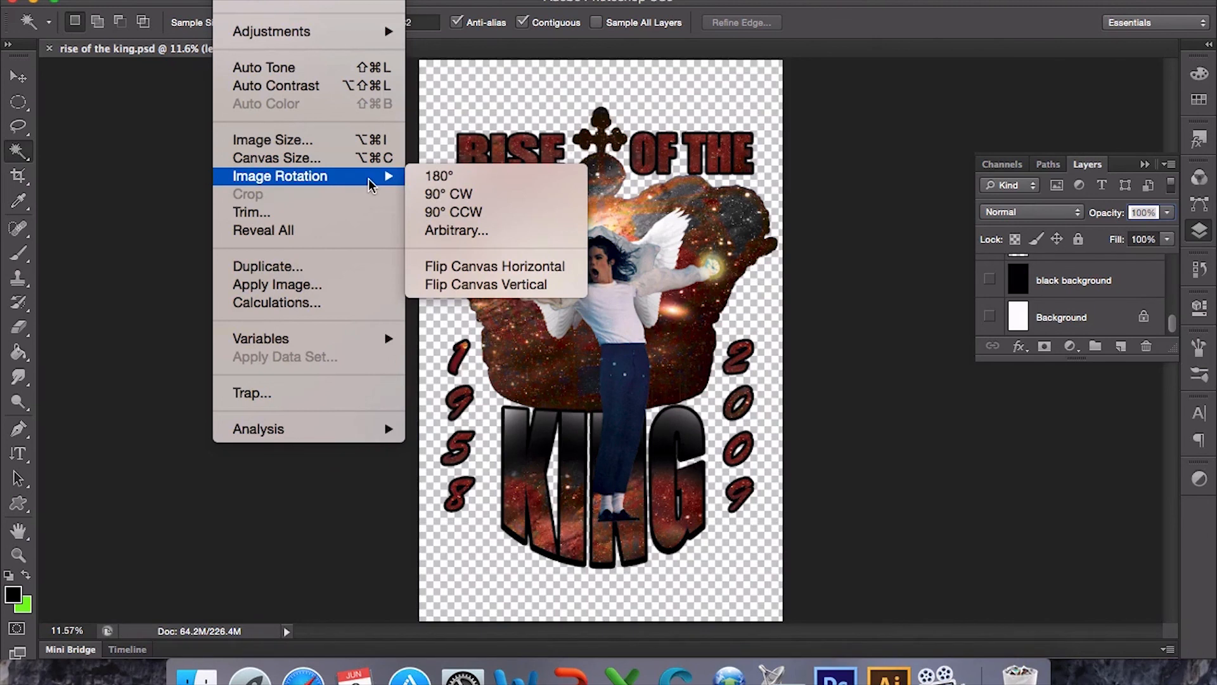
click(466, 267)
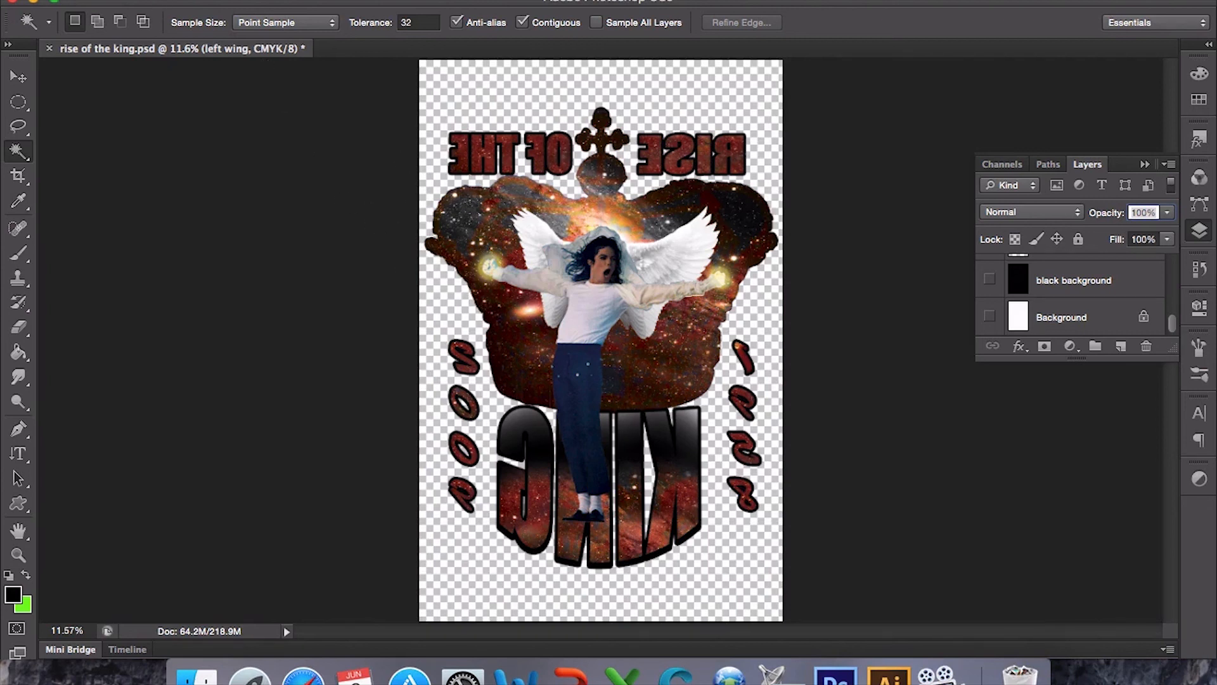
- Save the mirrored poster to the Desktop as the JPEG file rise of the king.jpg with High image quality 8
click(141, 1)
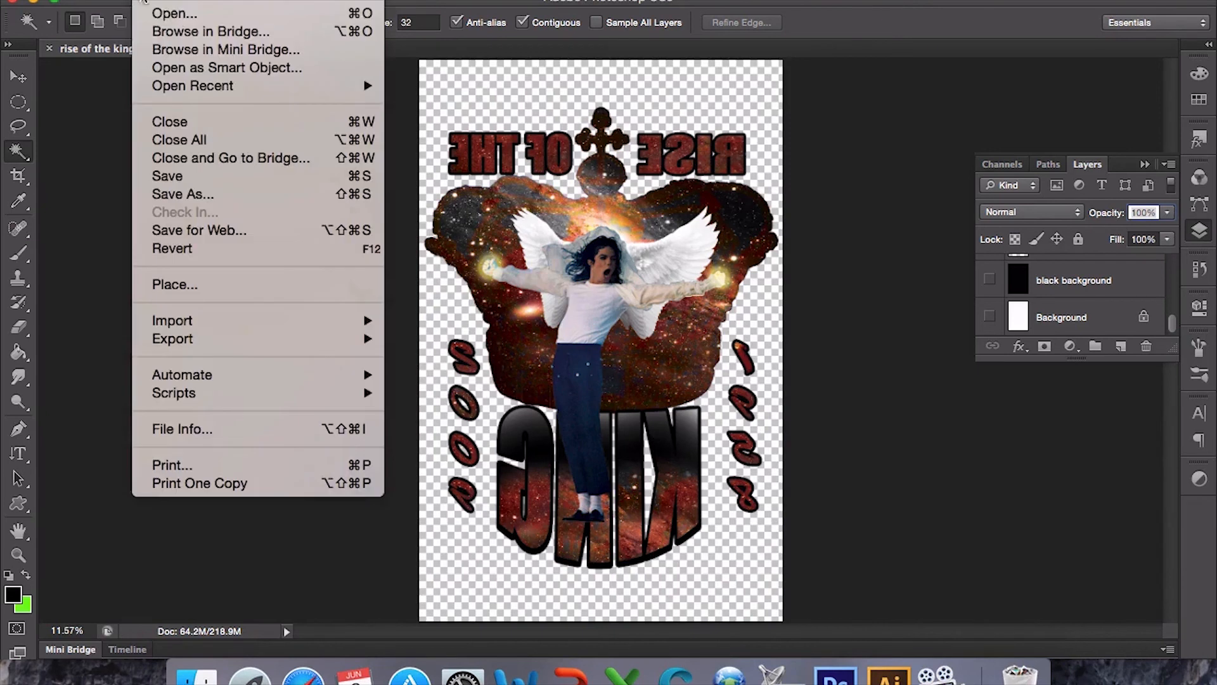
click(185, 196)
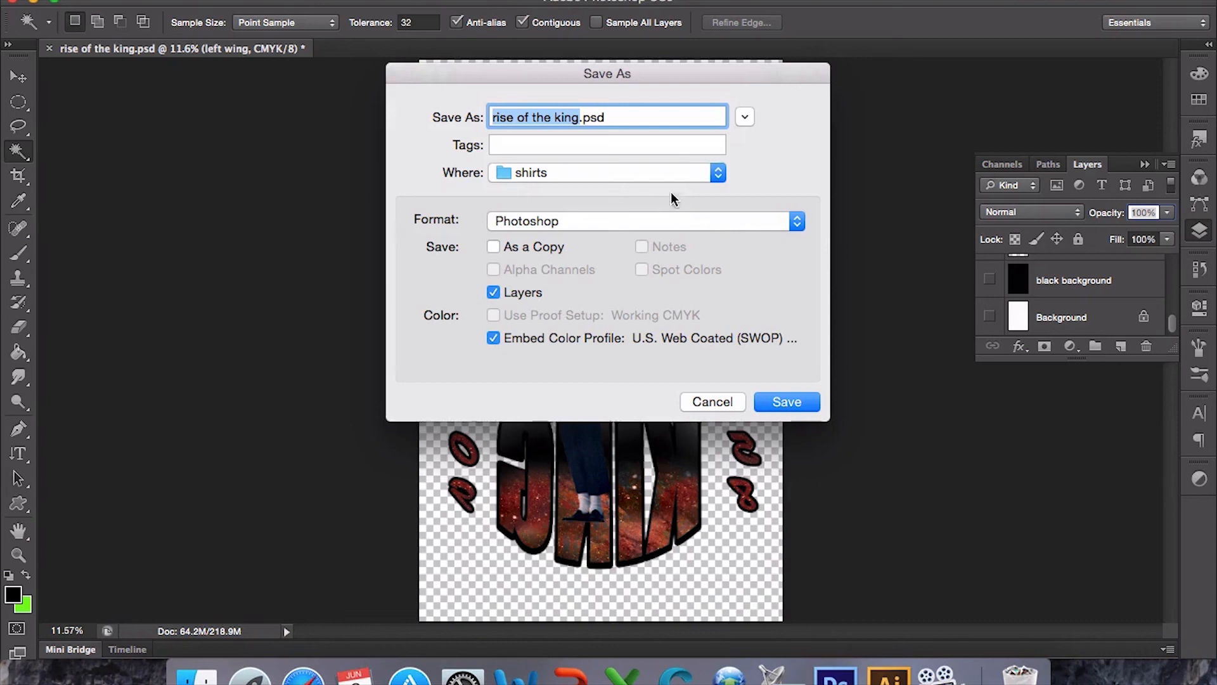
click(718, 175)
click(591, 245)
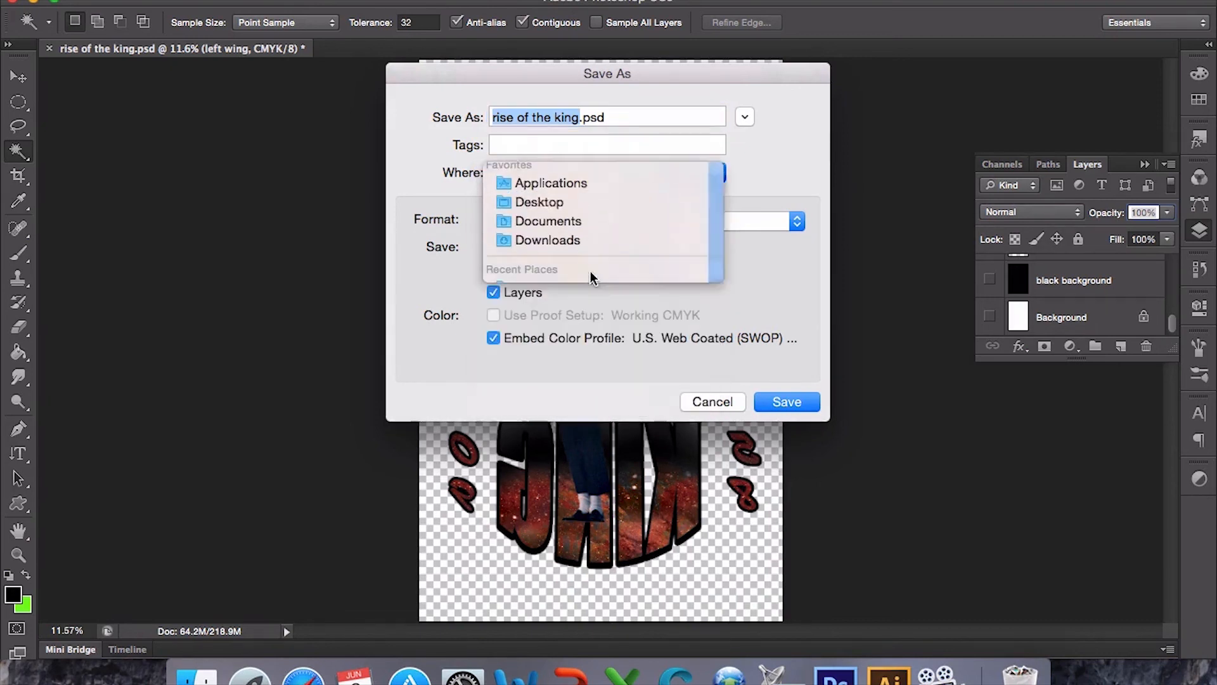
click(796, 225)
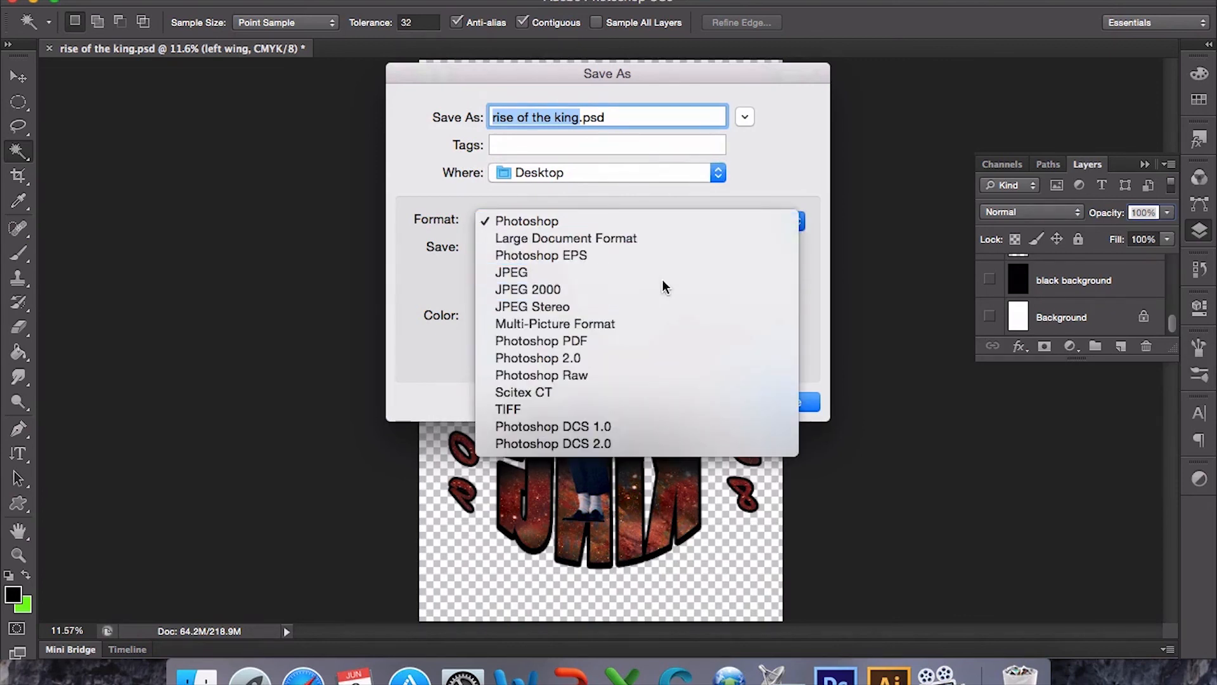
click(662, 272)
click(797, 231)
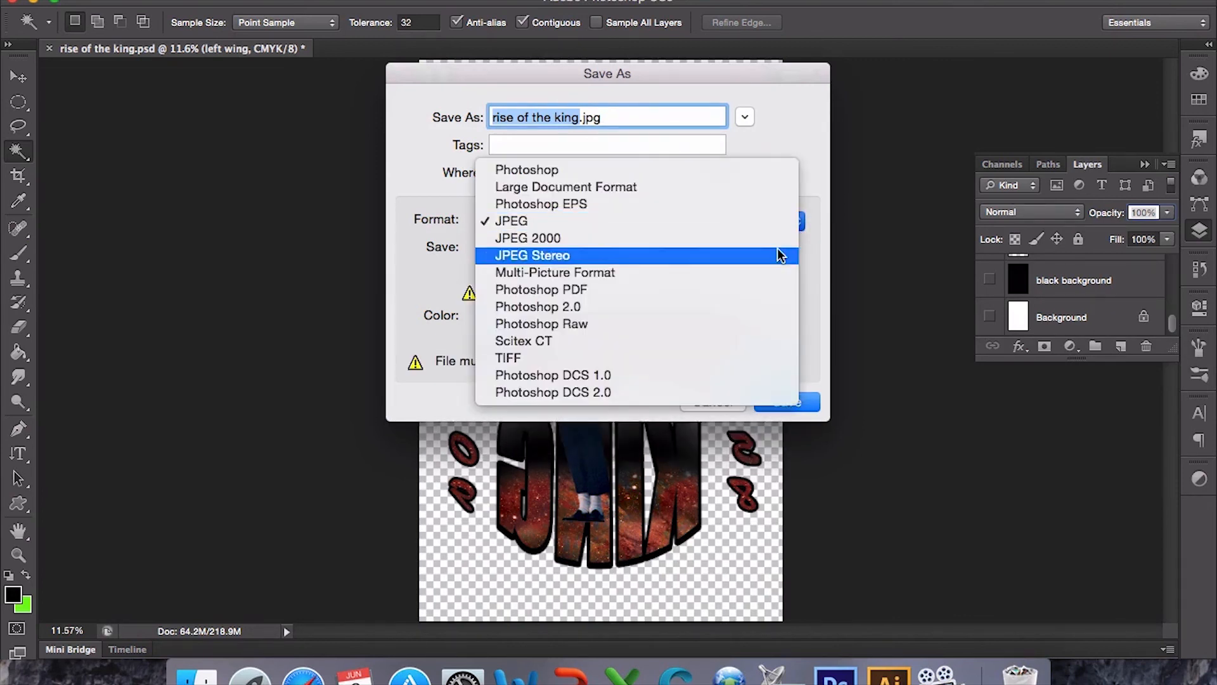
click(815, 111)
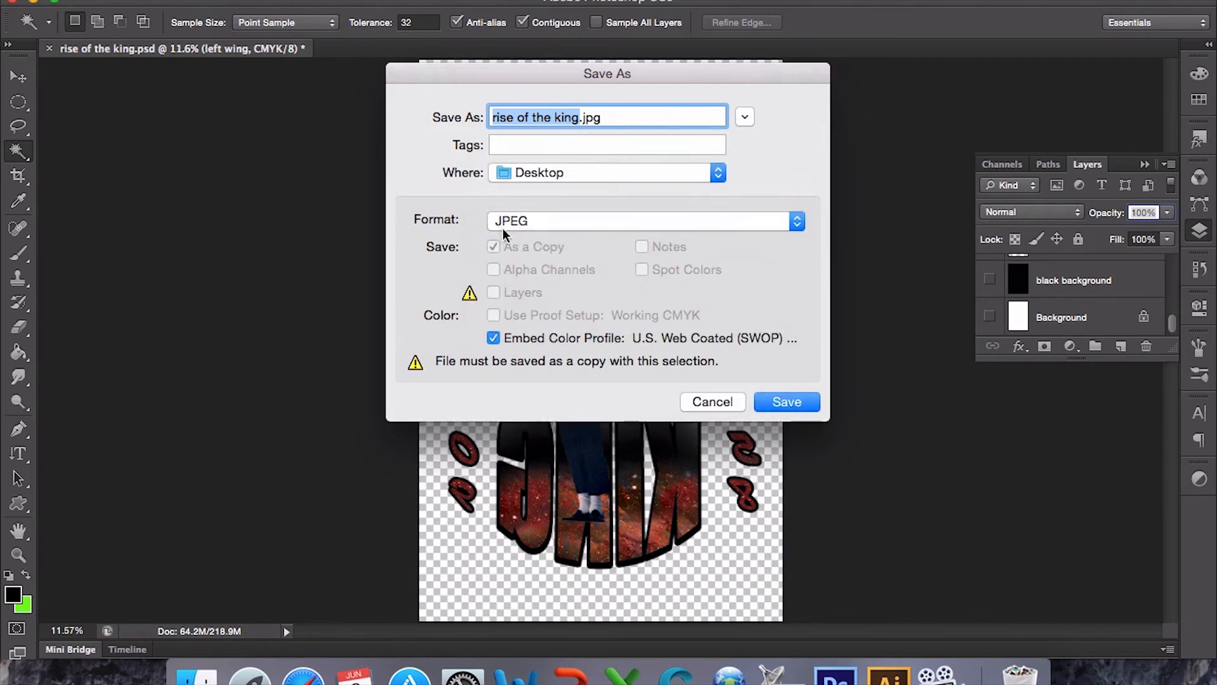
click(786, 403)
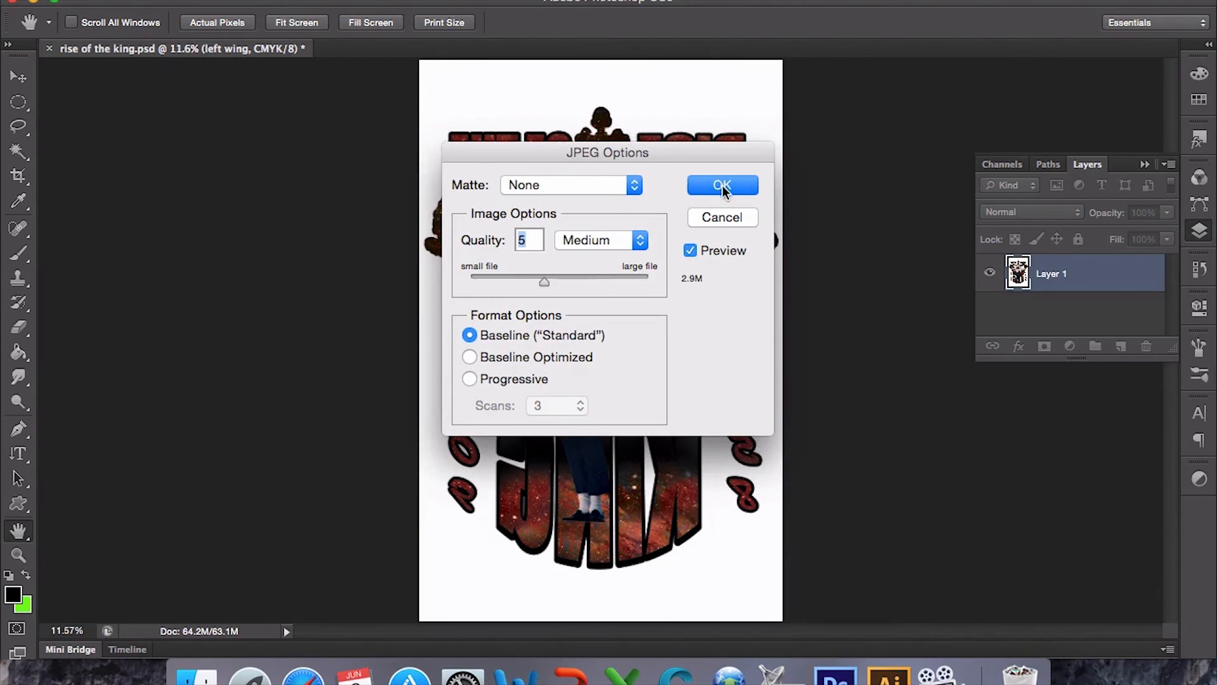
click(582, 277)
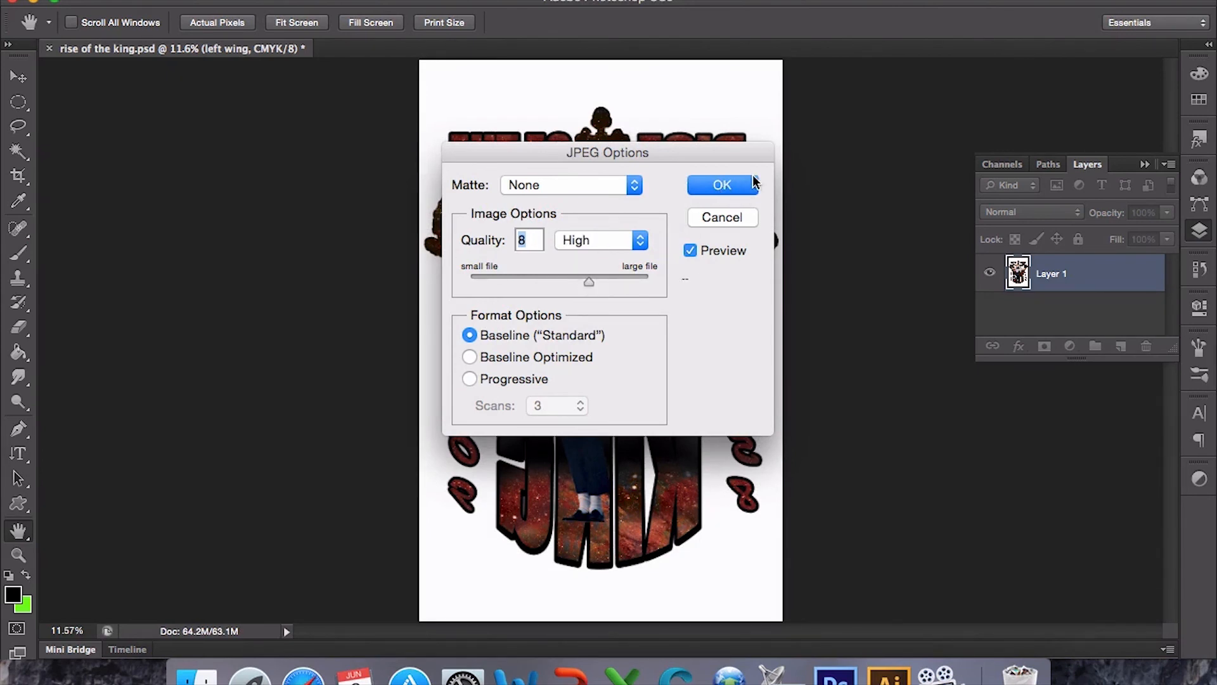
click(739, 184)
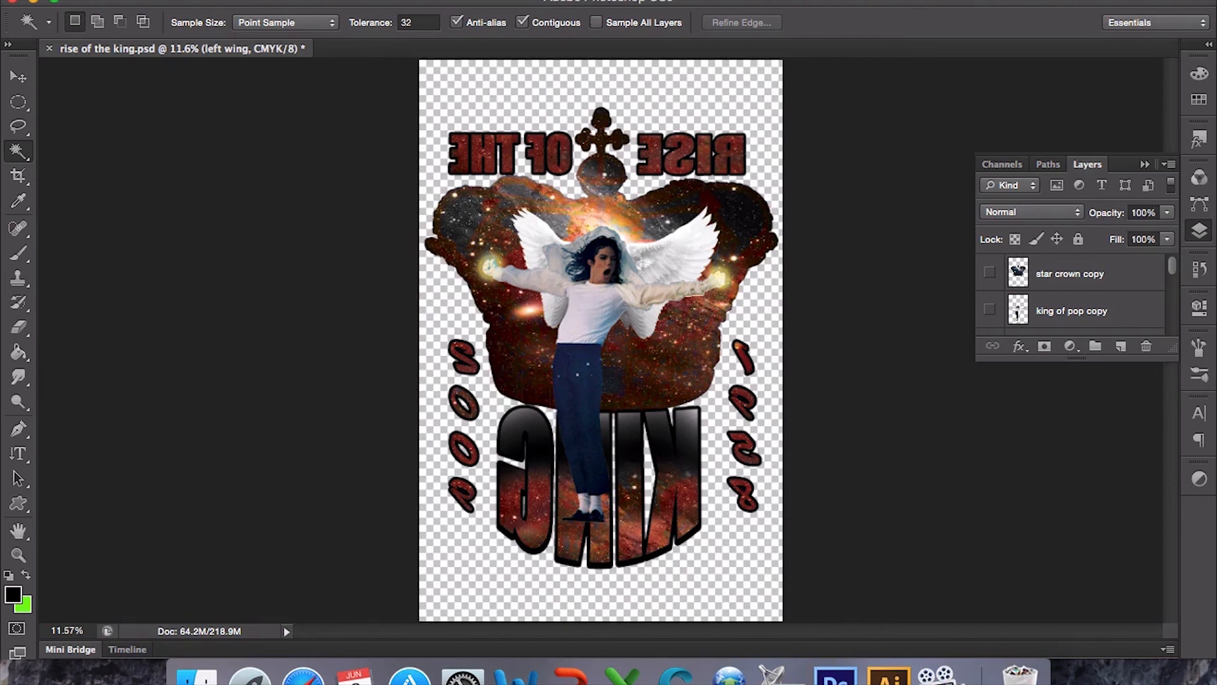
- Flip the canvas horizontally again to return the poster to its readable orientation
click(385, 0)
mouse_move(187, 1)
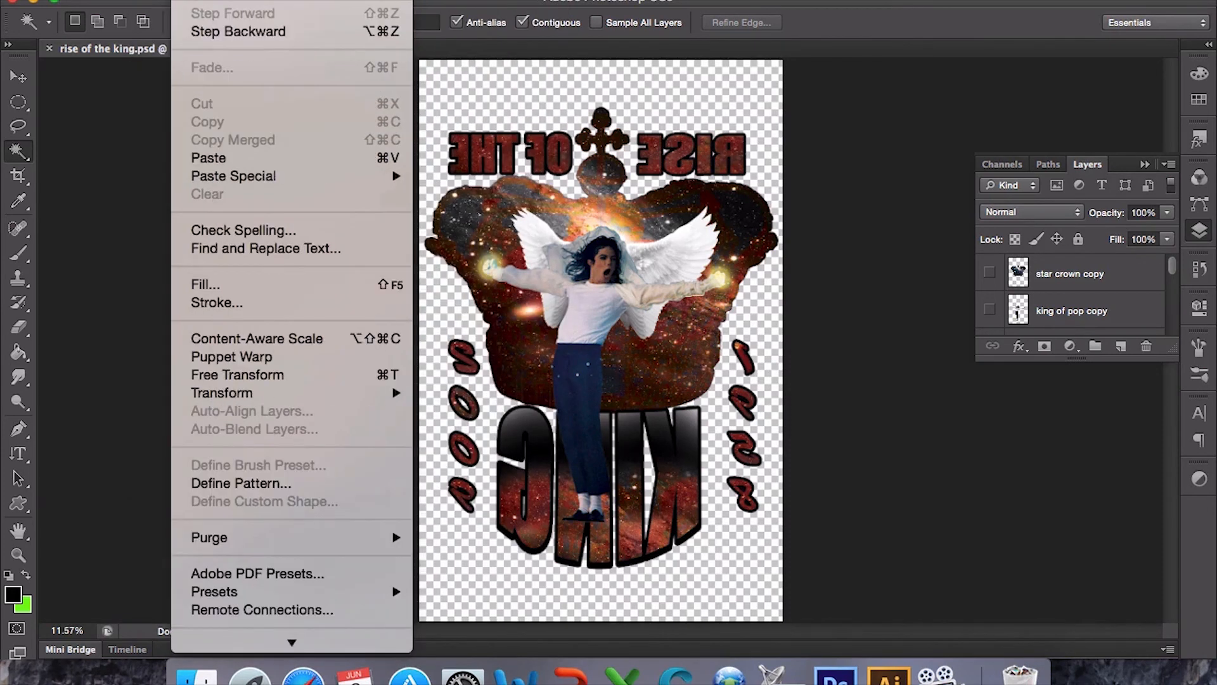
mouse_move(331, 175)
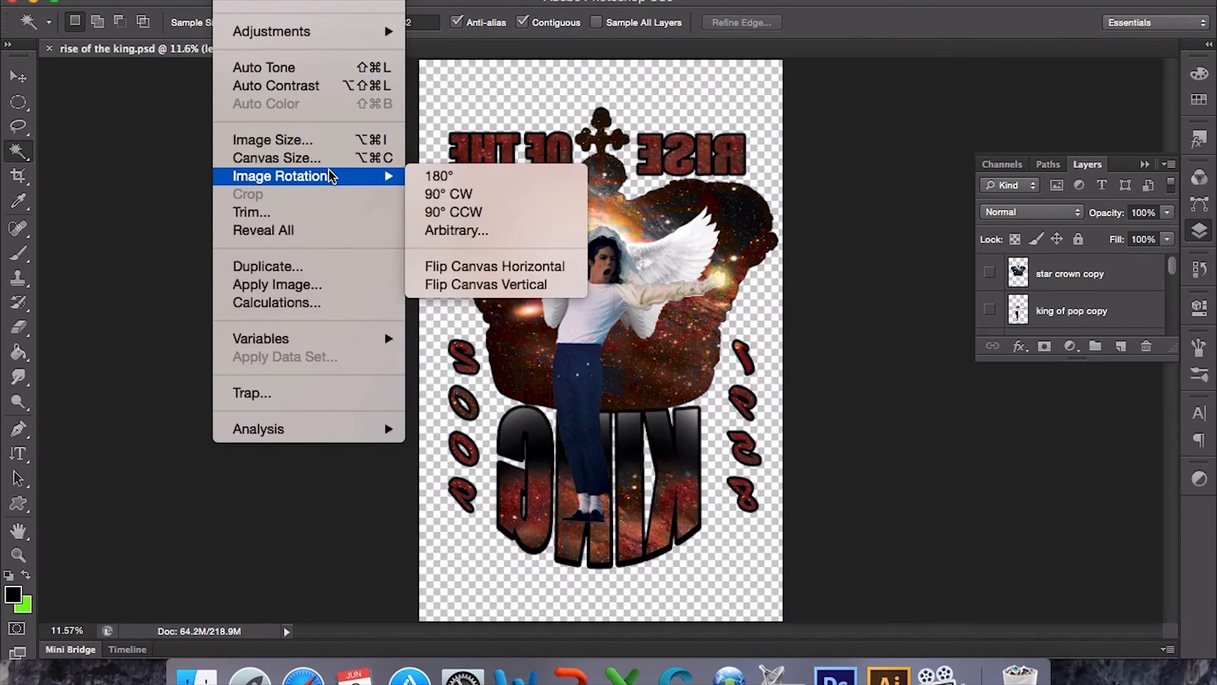
click(451, 266)
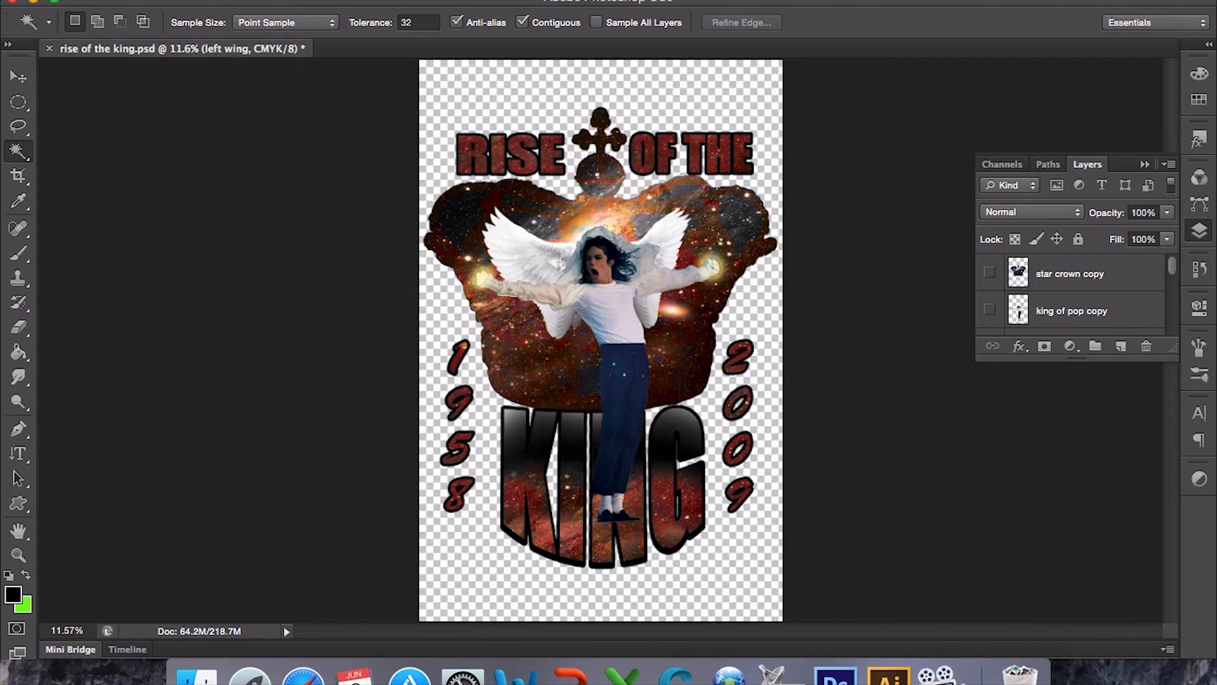
- Open the file commands for the poster document
click(190, 0)
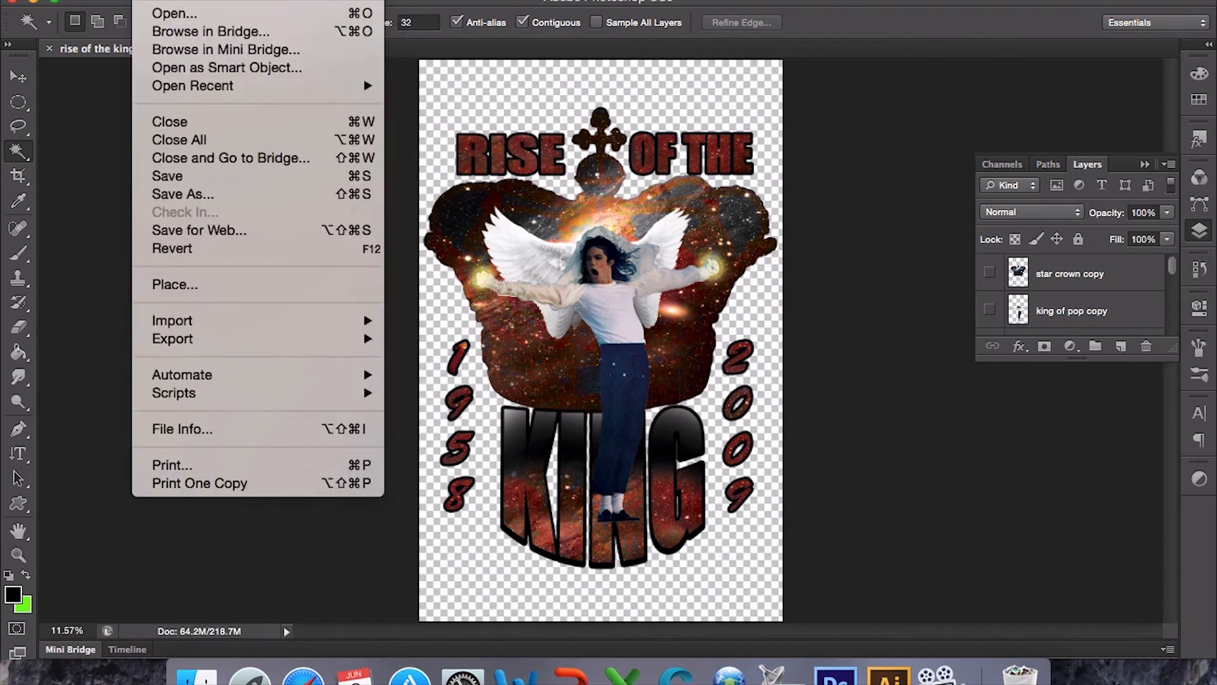